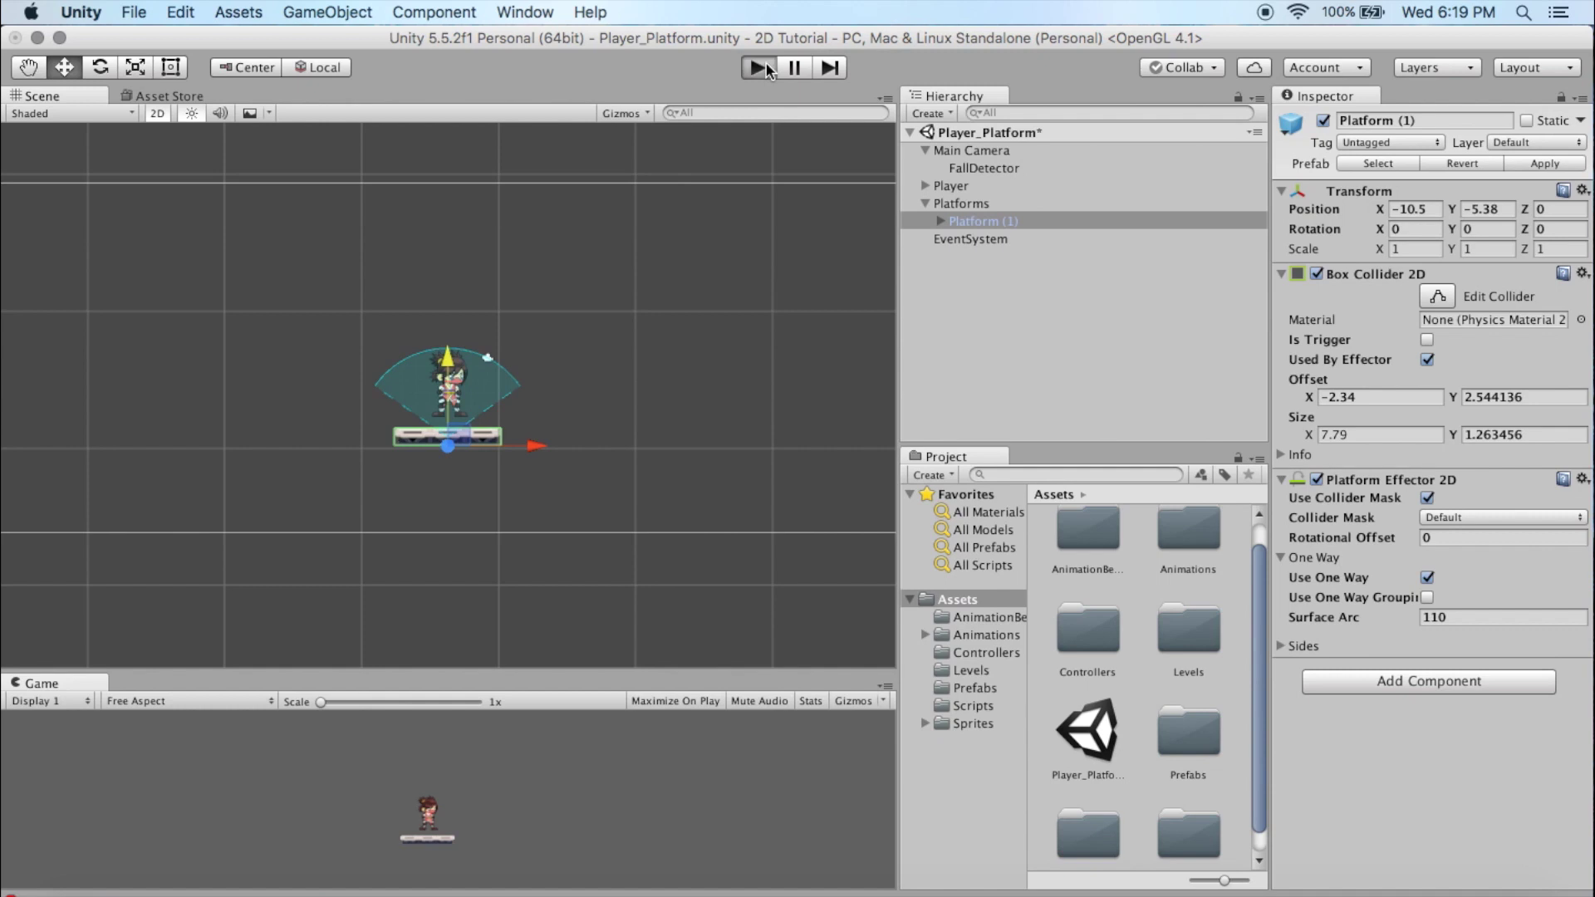
# Step: Play-test the scene, running the character left along the platform, and stop play mode
pyautogui.click(766, 68)
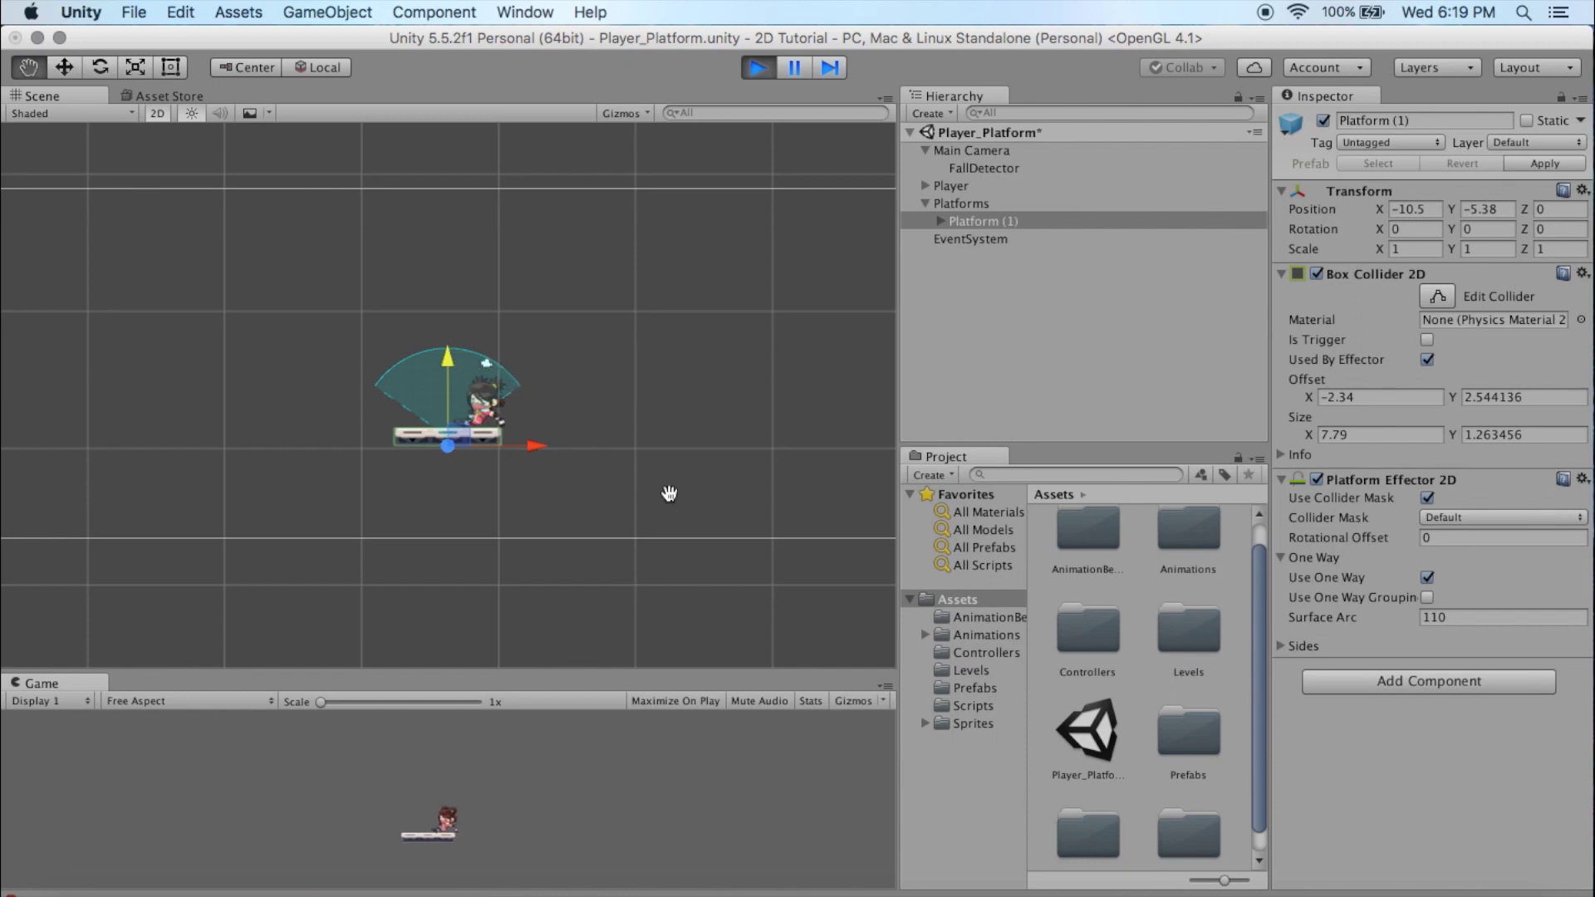
pyautogui.press('ctrl')
pyautogui.press('alt')
pyautogui.press('Left')
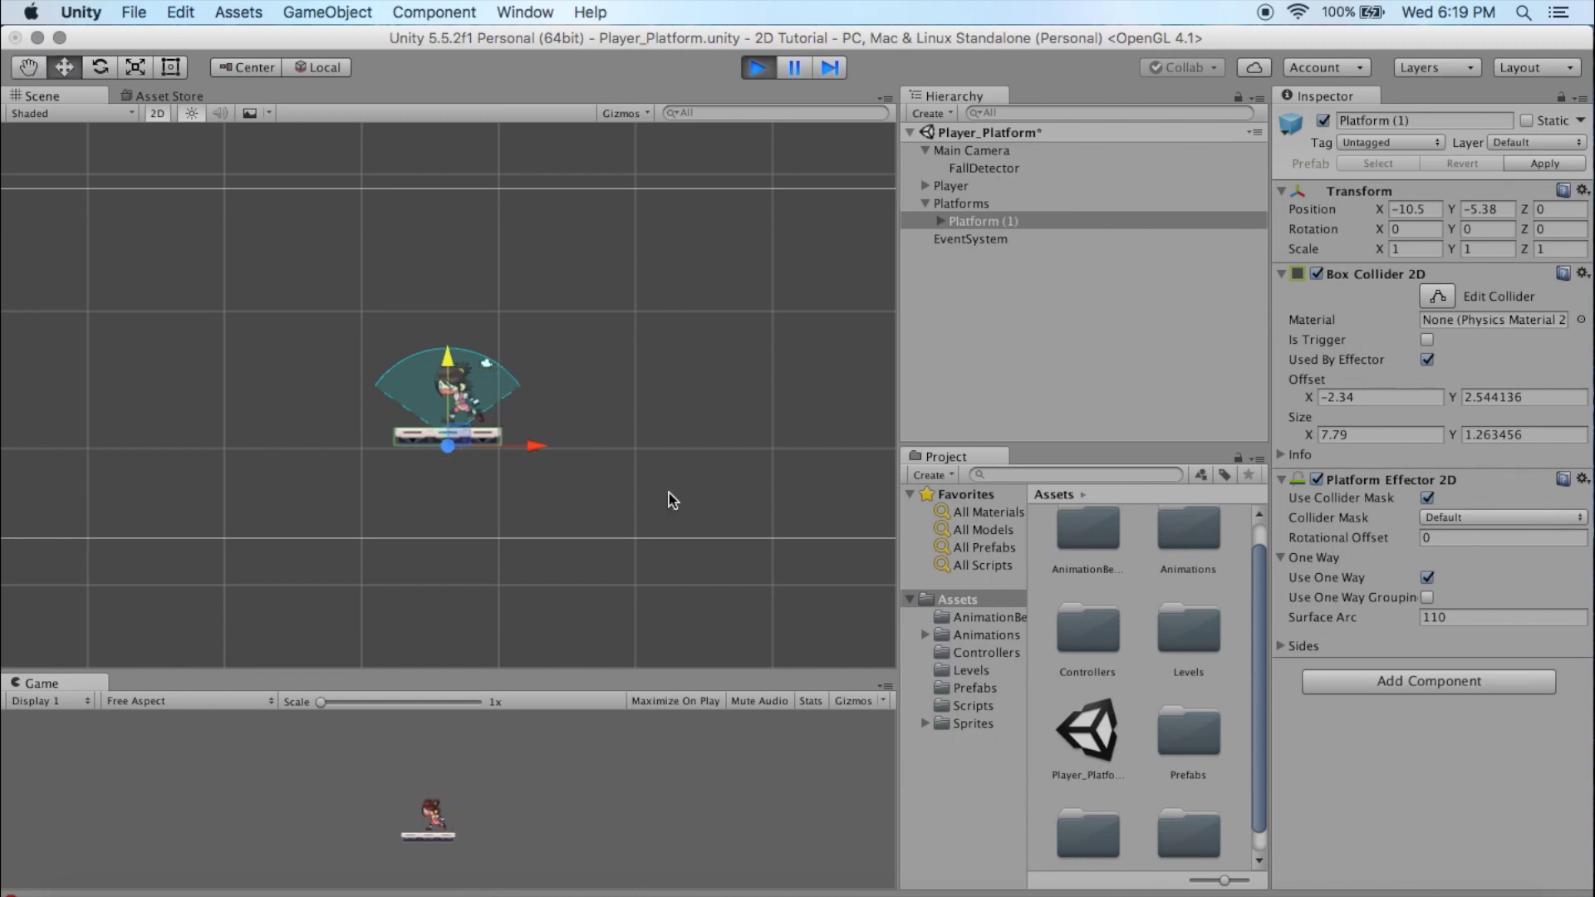
pyautogui.click(763, 70)
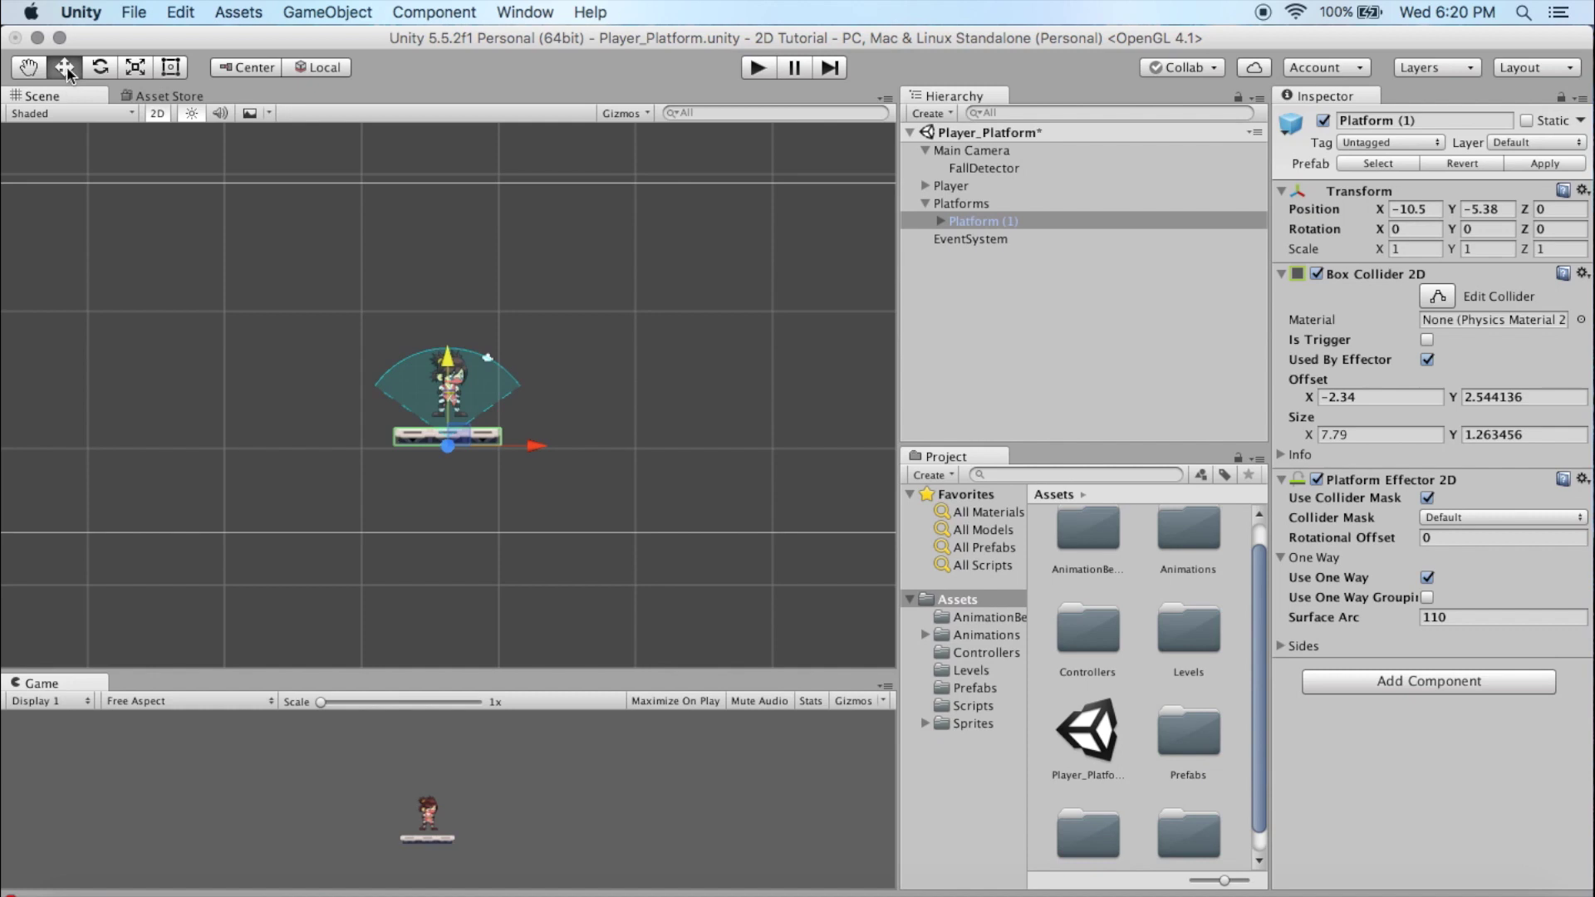
# Step: Starting from the Player object's layer options, add a sorting layer named Player in the Tags & Layers settings
pyautogui.click(454, 394)
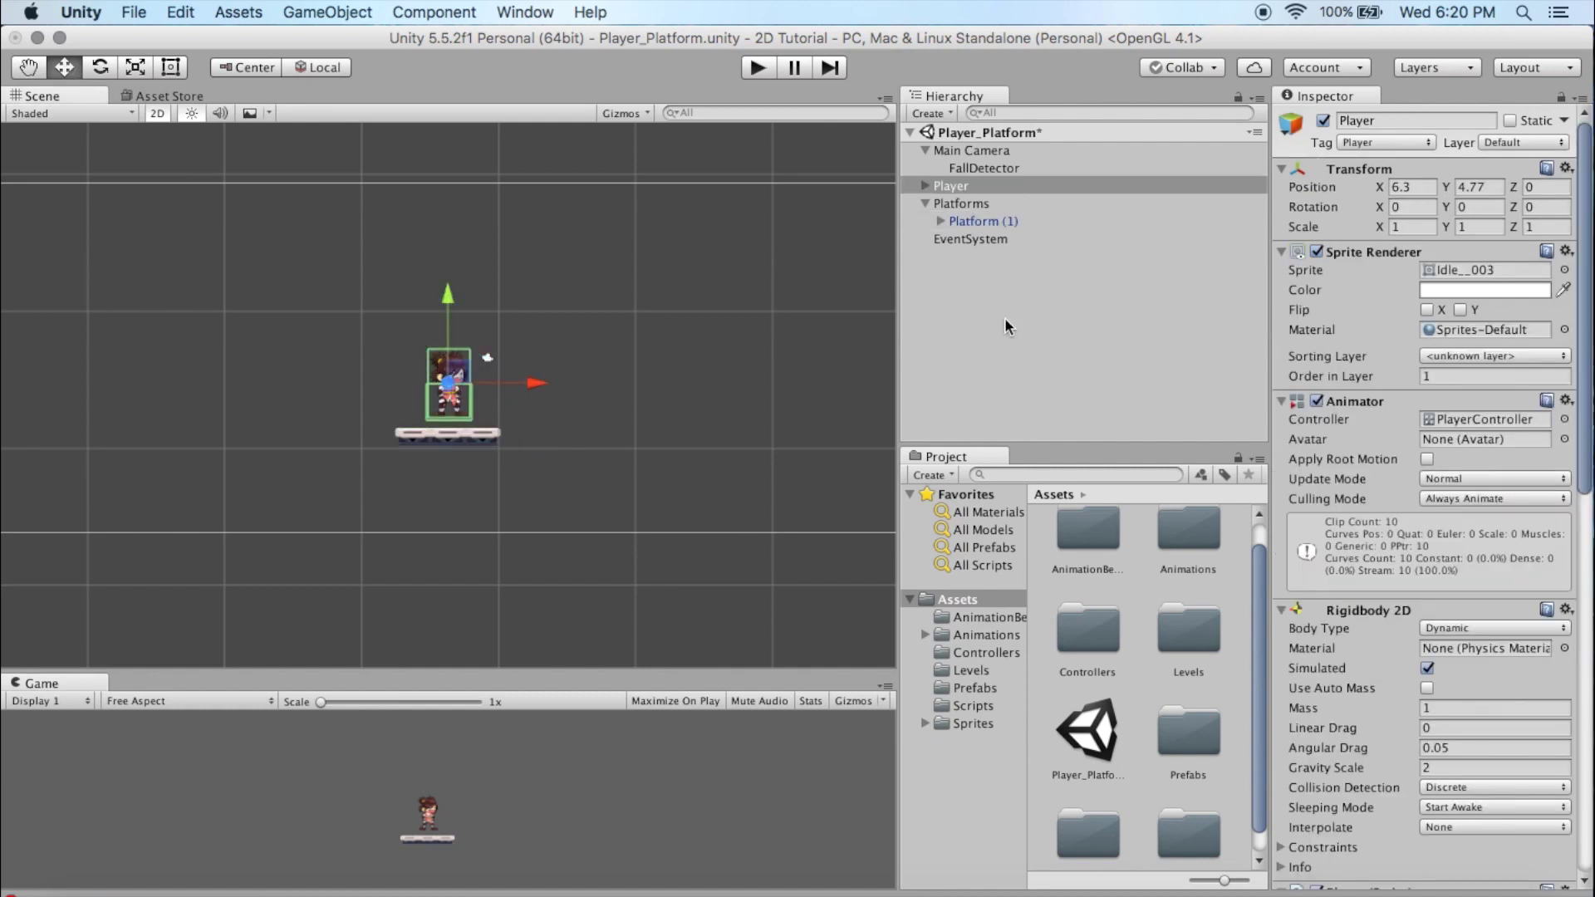
pyautogui.click(1525, 145)
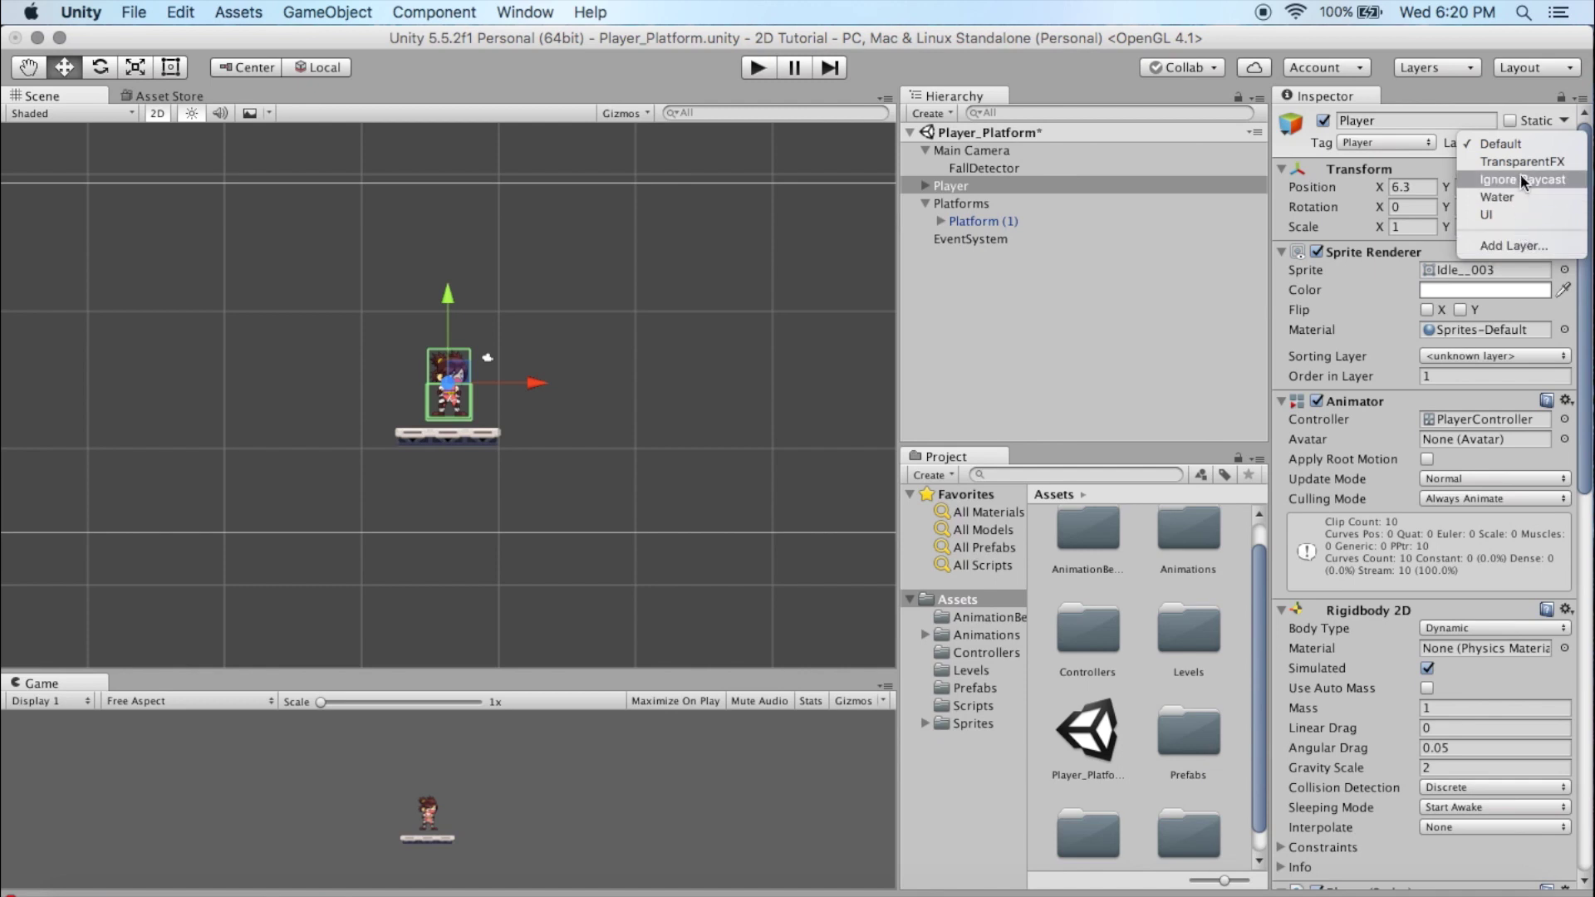
pyautogui.click(1516, 242)
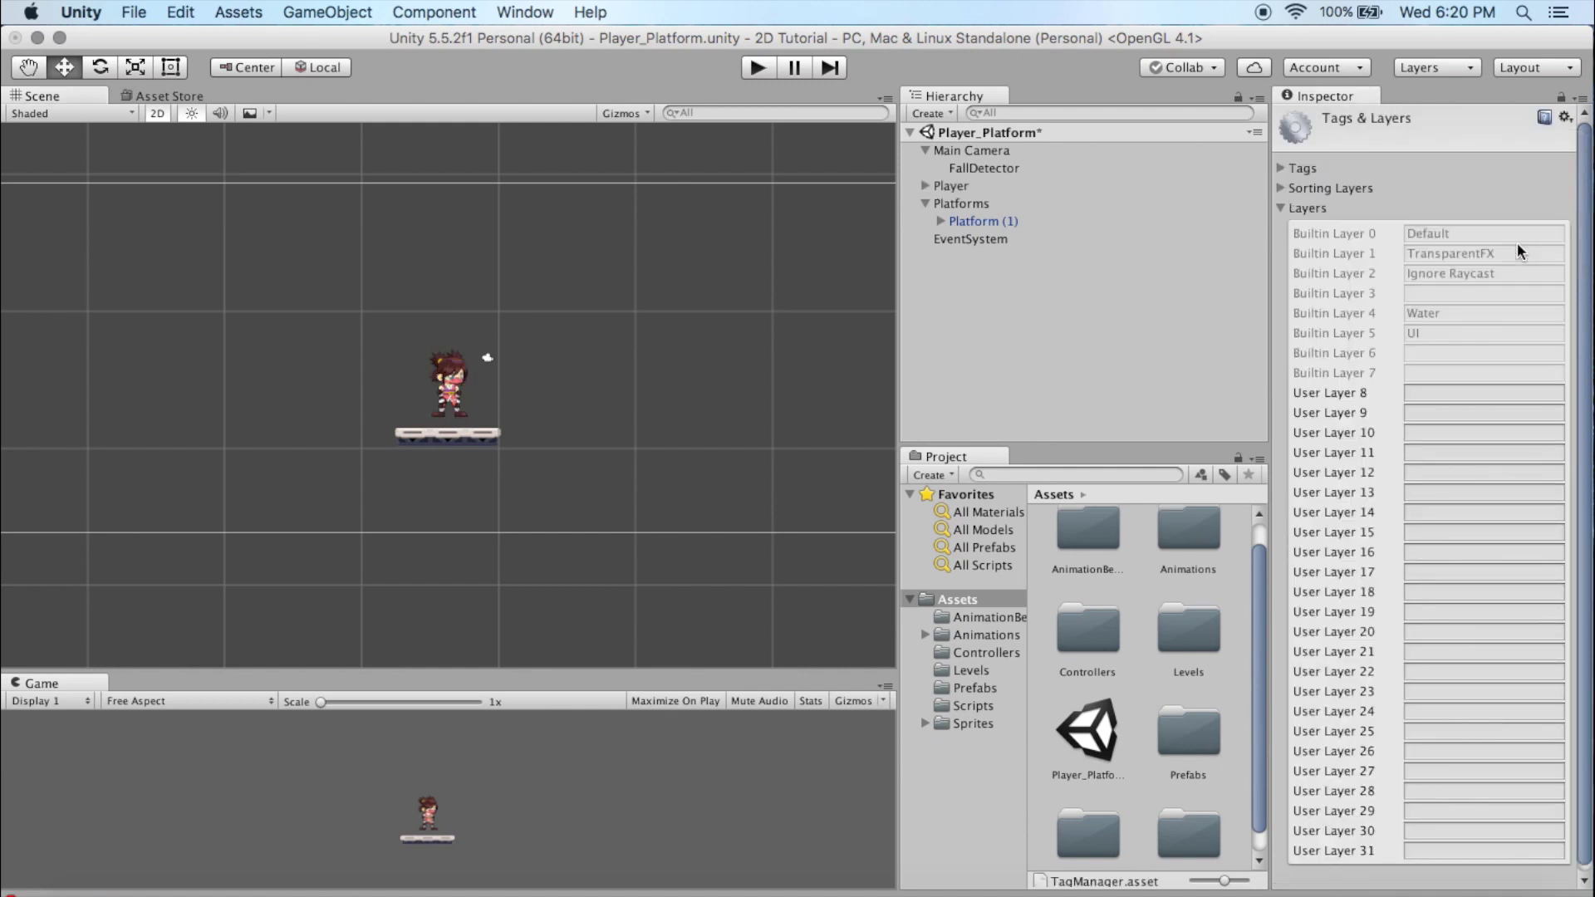
pyautogui.click(1281, 186)
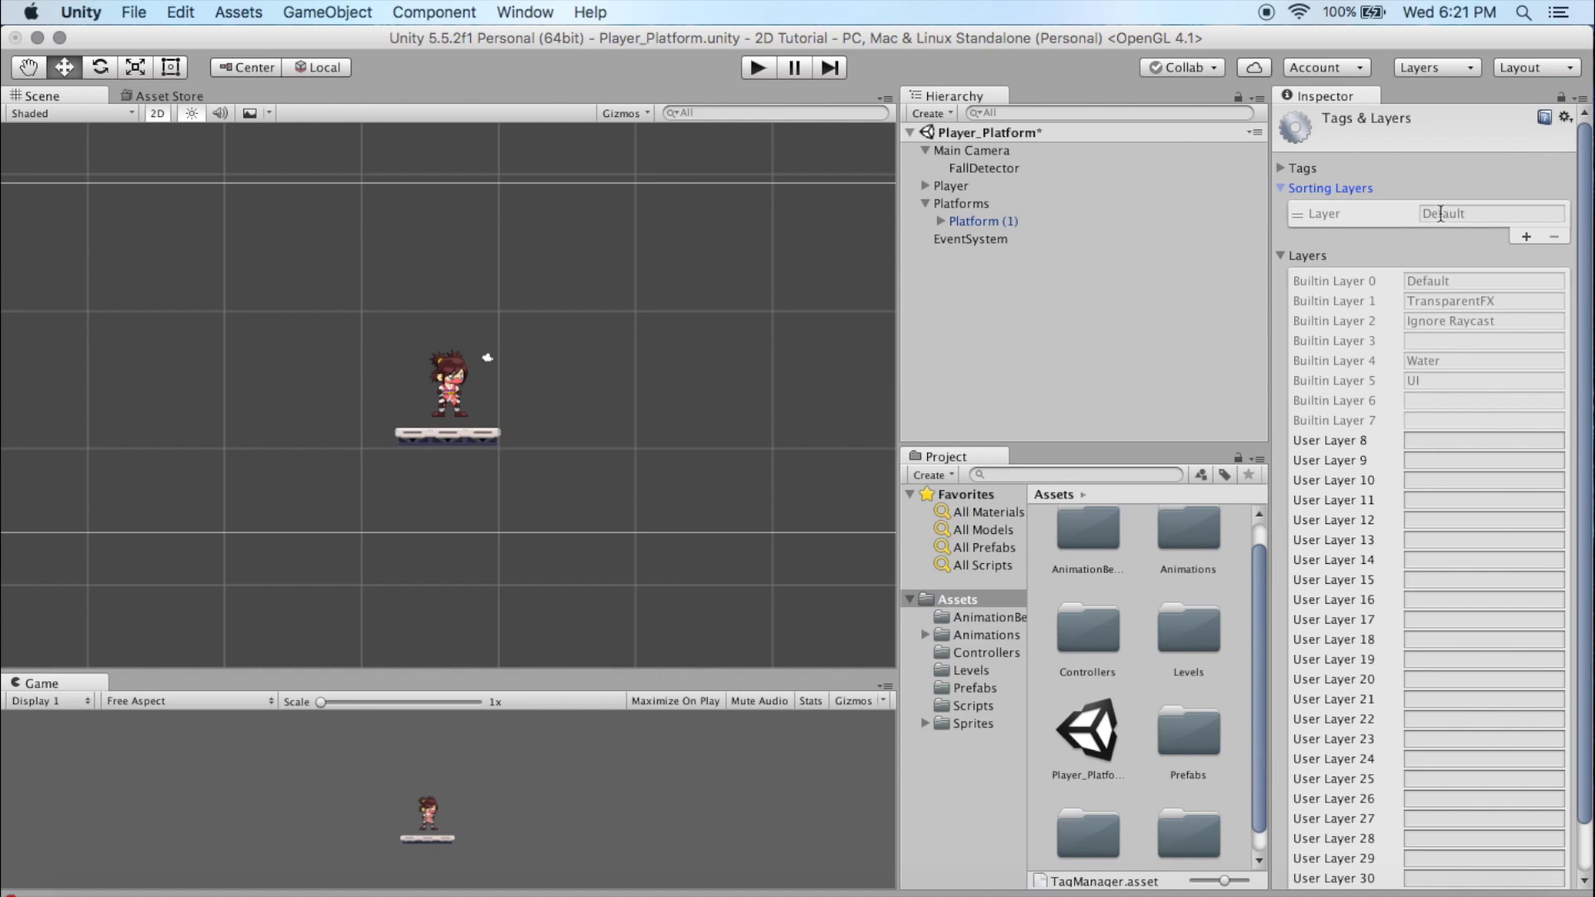
pyautogui.click(1441, 214)
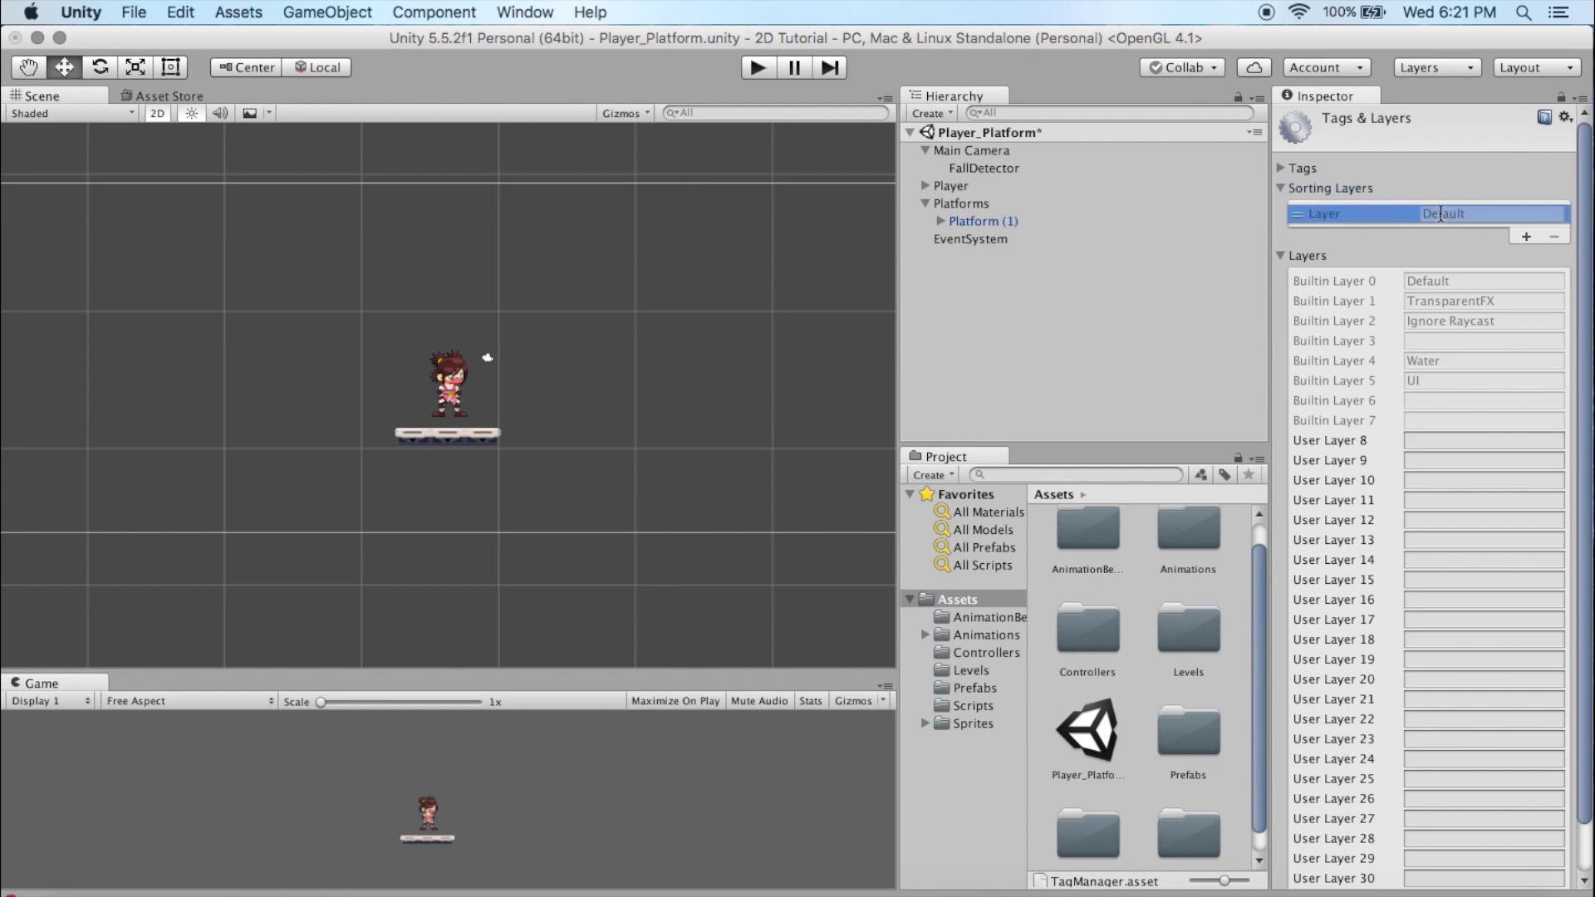
pyautogui.click(1525, 235)
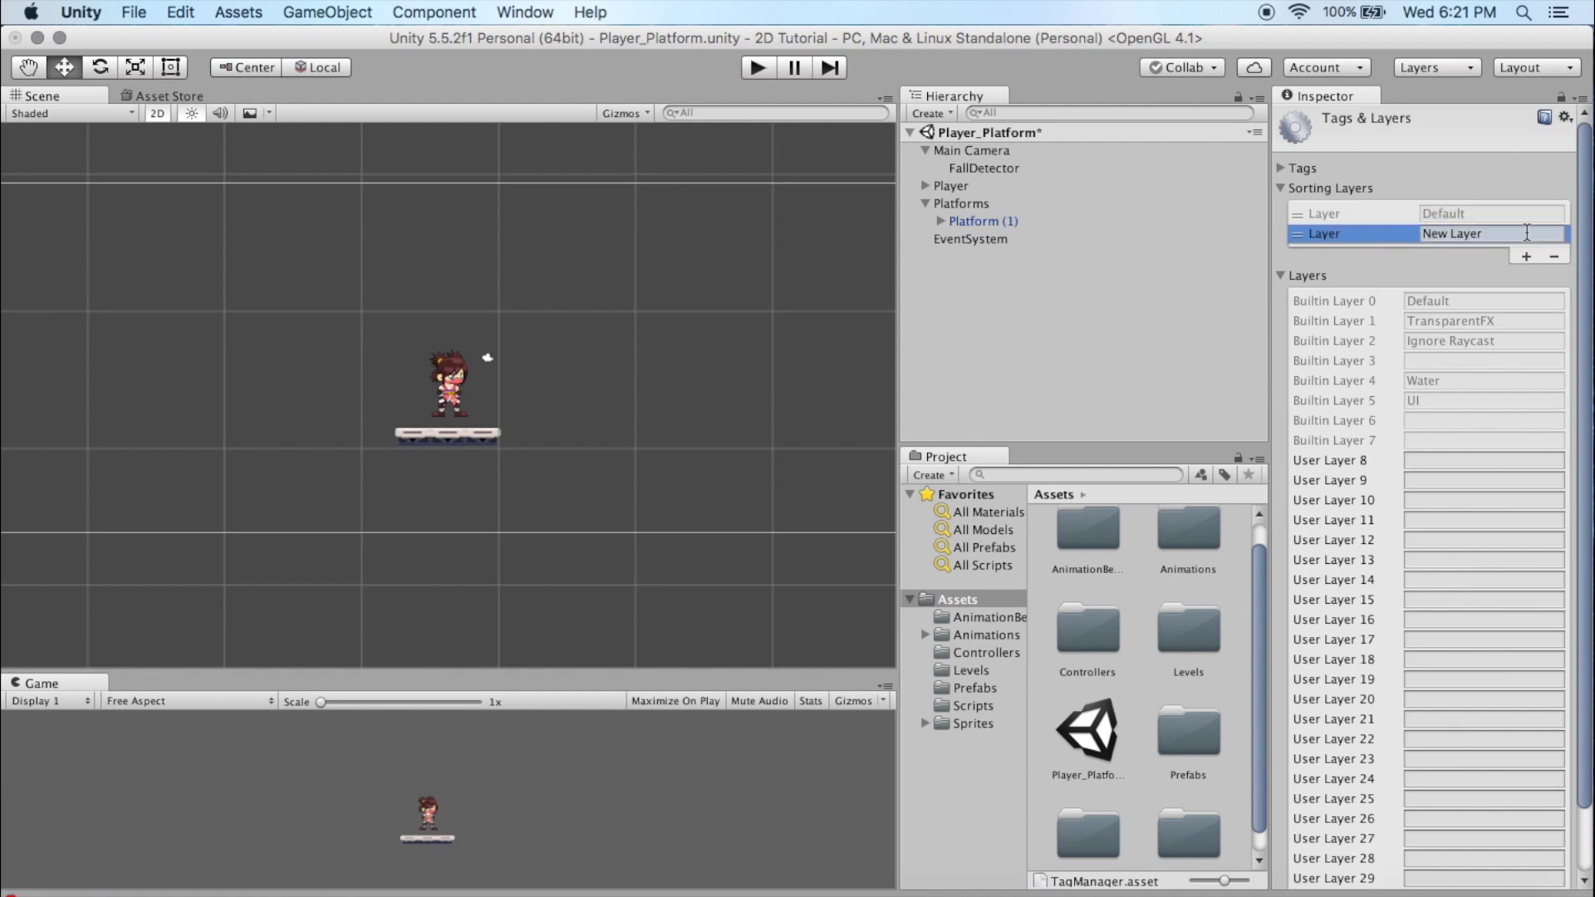
pyautogui.click(1472, 235)
pyautogui.tripleClick(1466, 233)
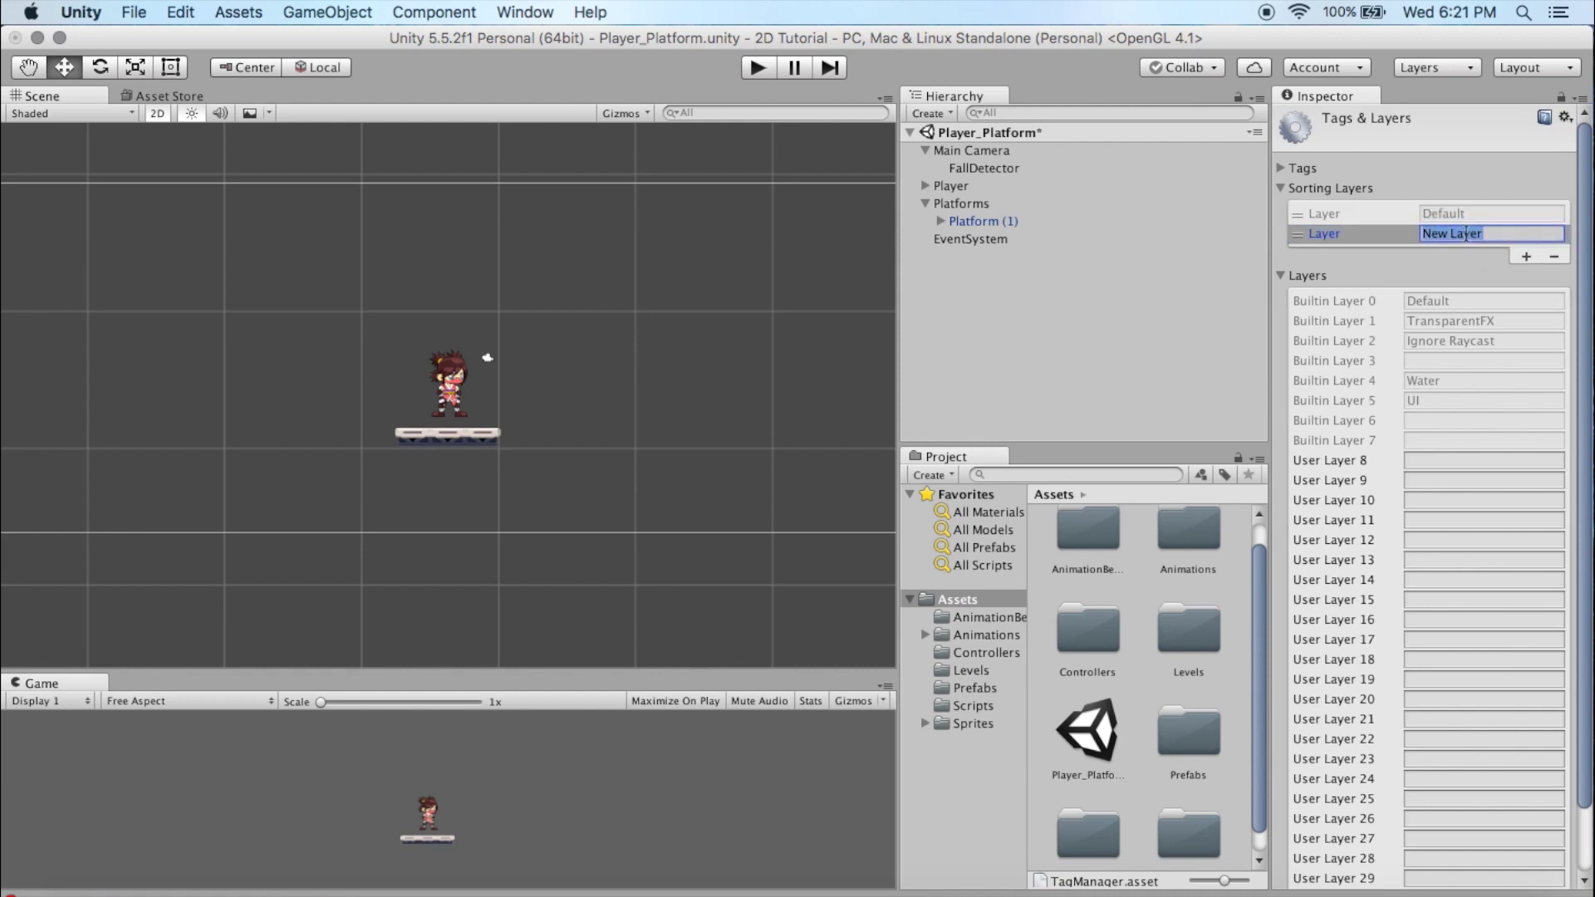
pyautogui.write('Player')
# Step: Add three more sorting layers named Background, Midground and Foreground
pyautogui.click(1524, 255)
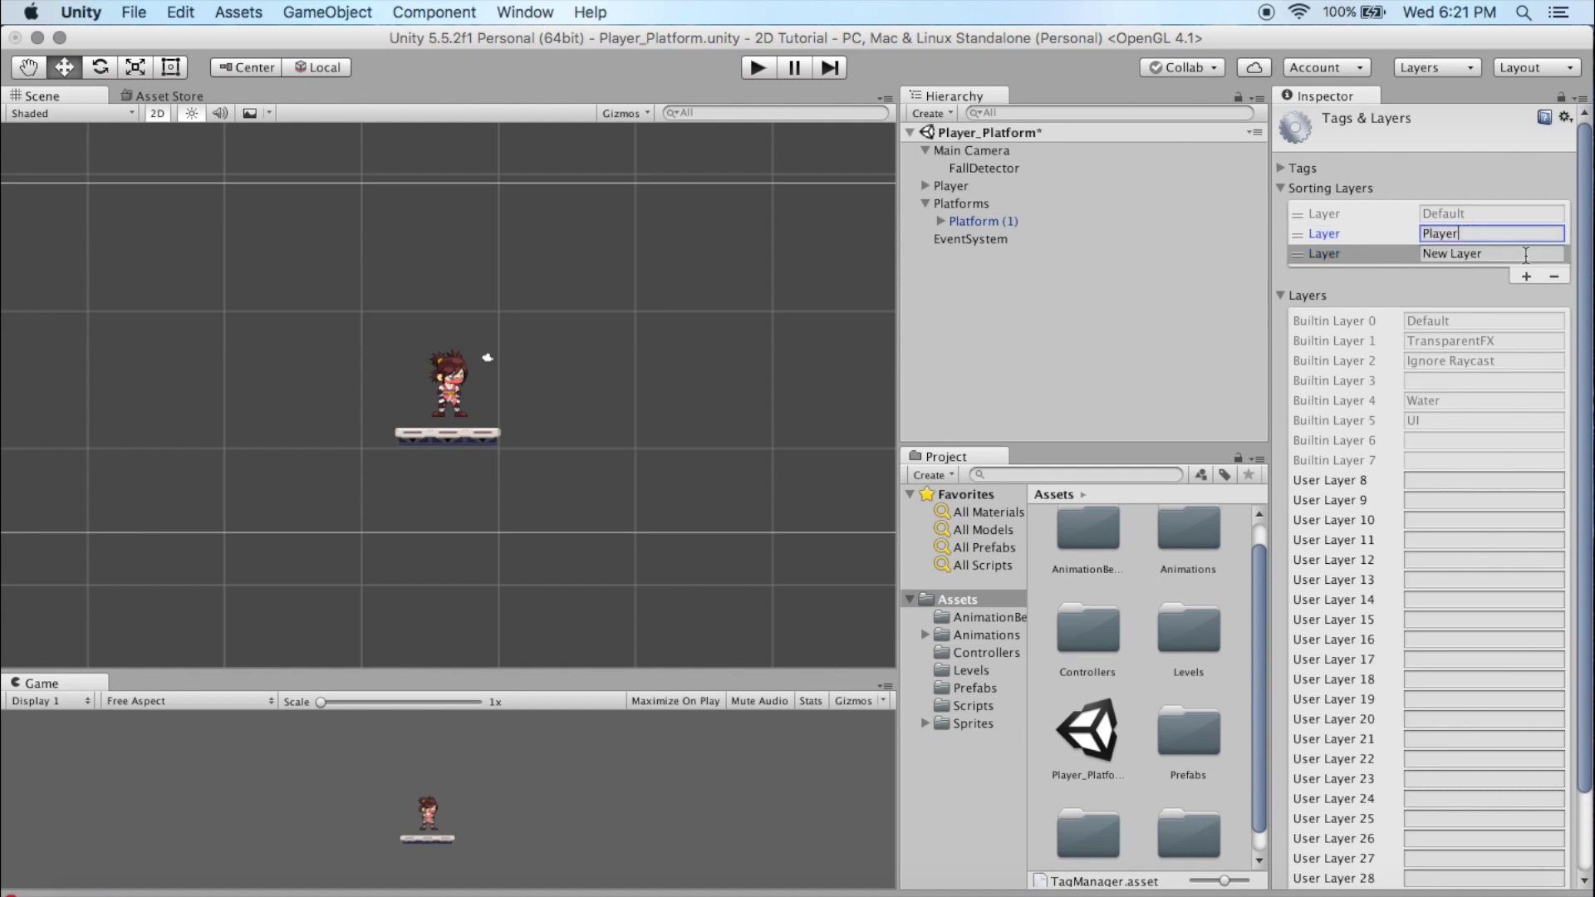
pyautogui.click(1490, 254)
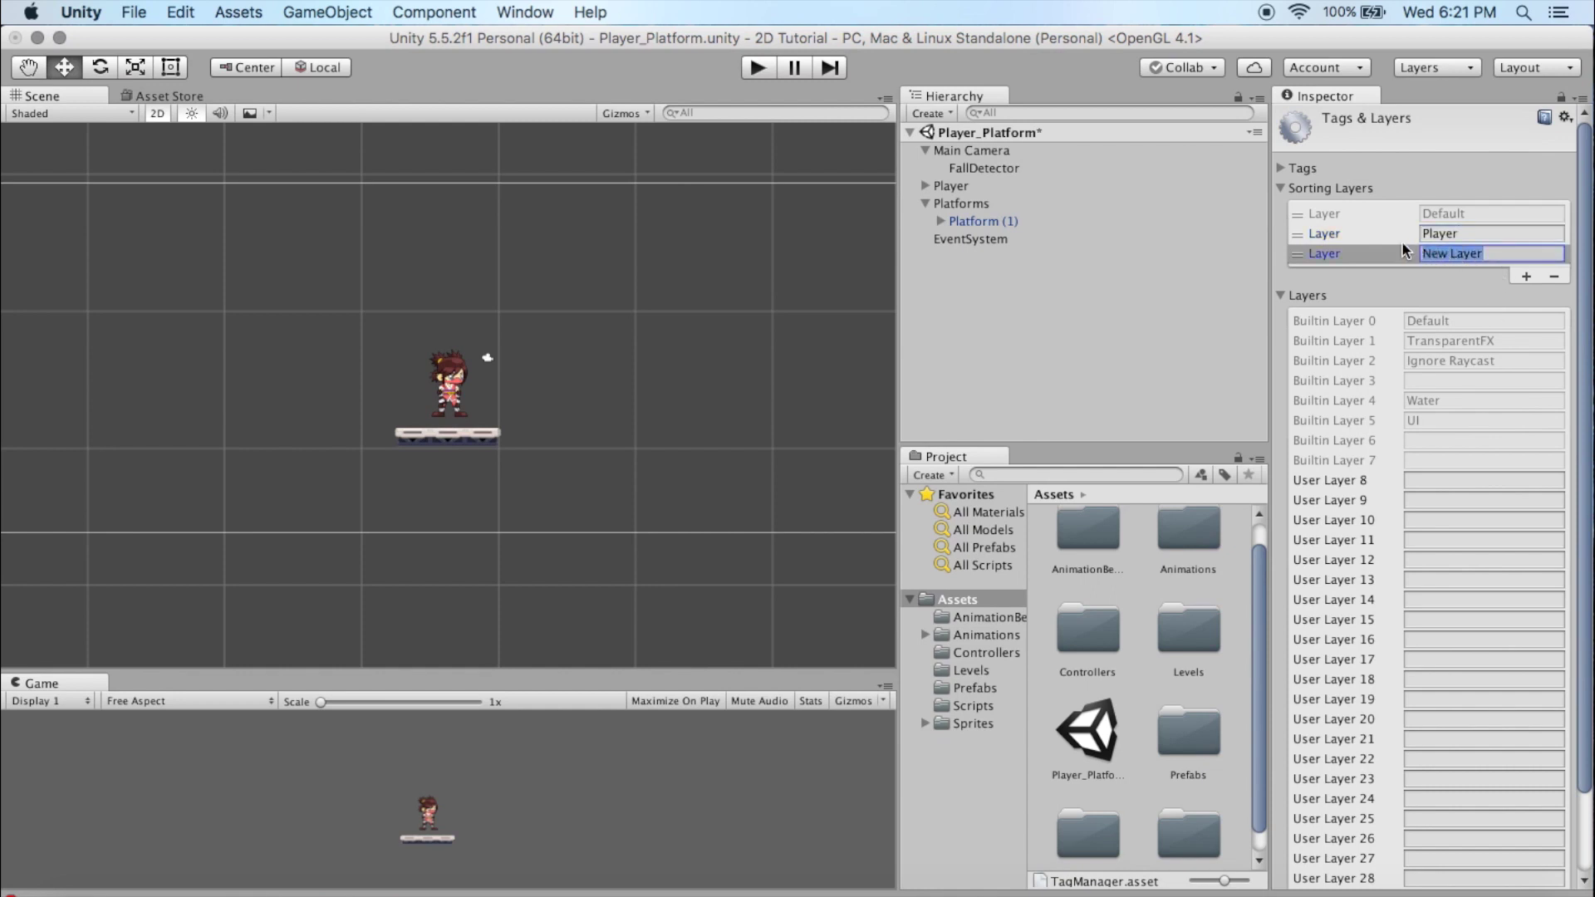
pyautogui.write('Background')
pyautogui.click(1526, 274)
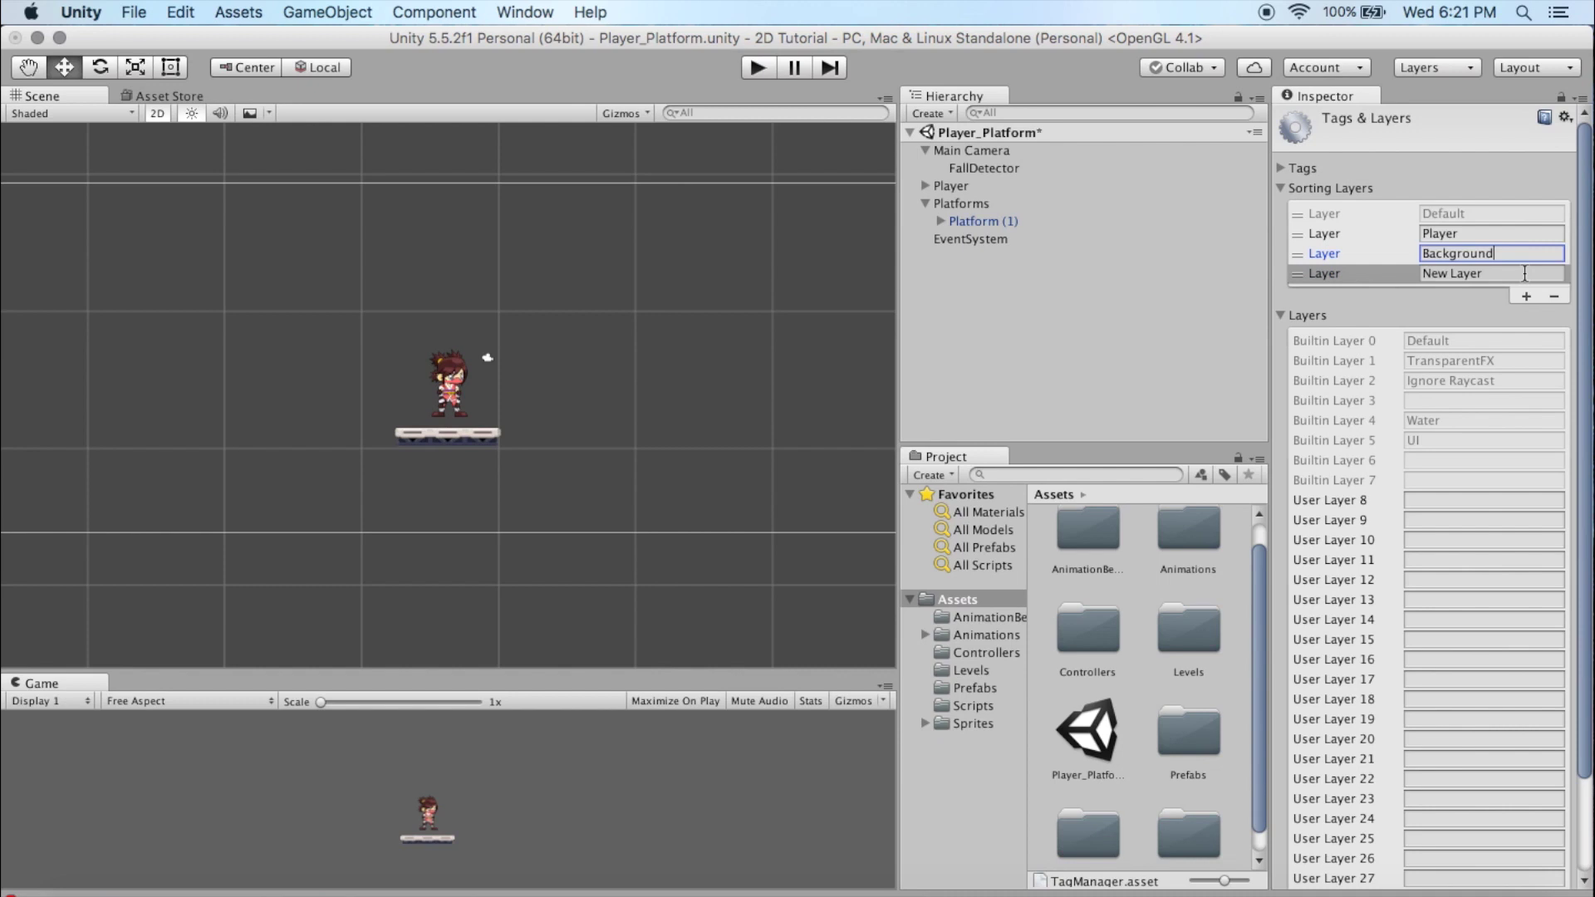
pyautogui.write('Midground')
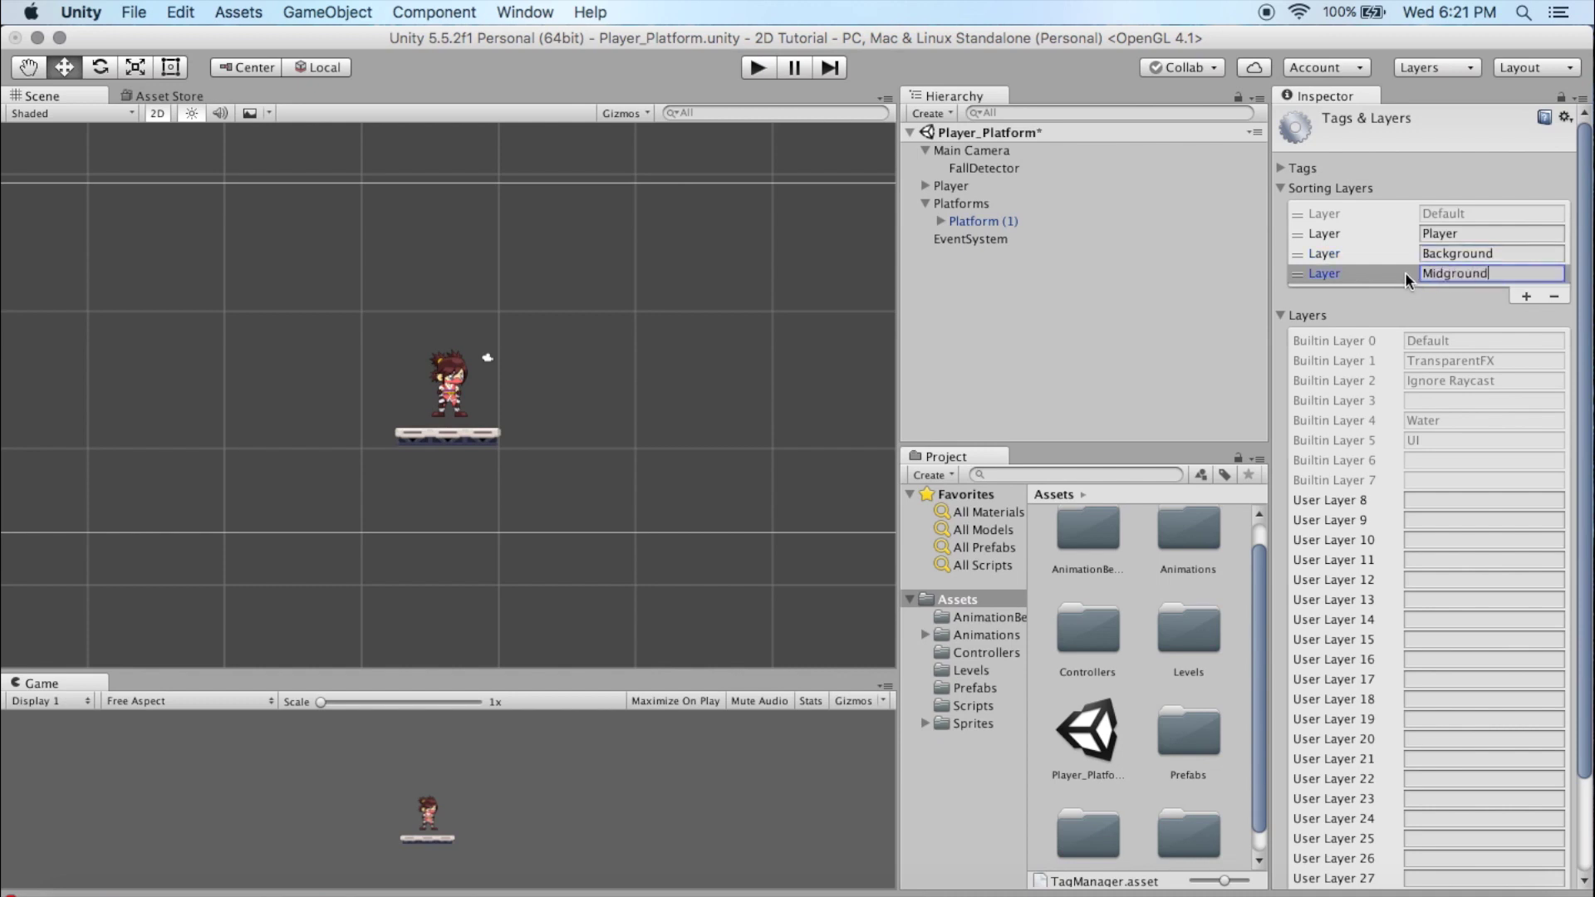
pyautogui.click(1526, 295)
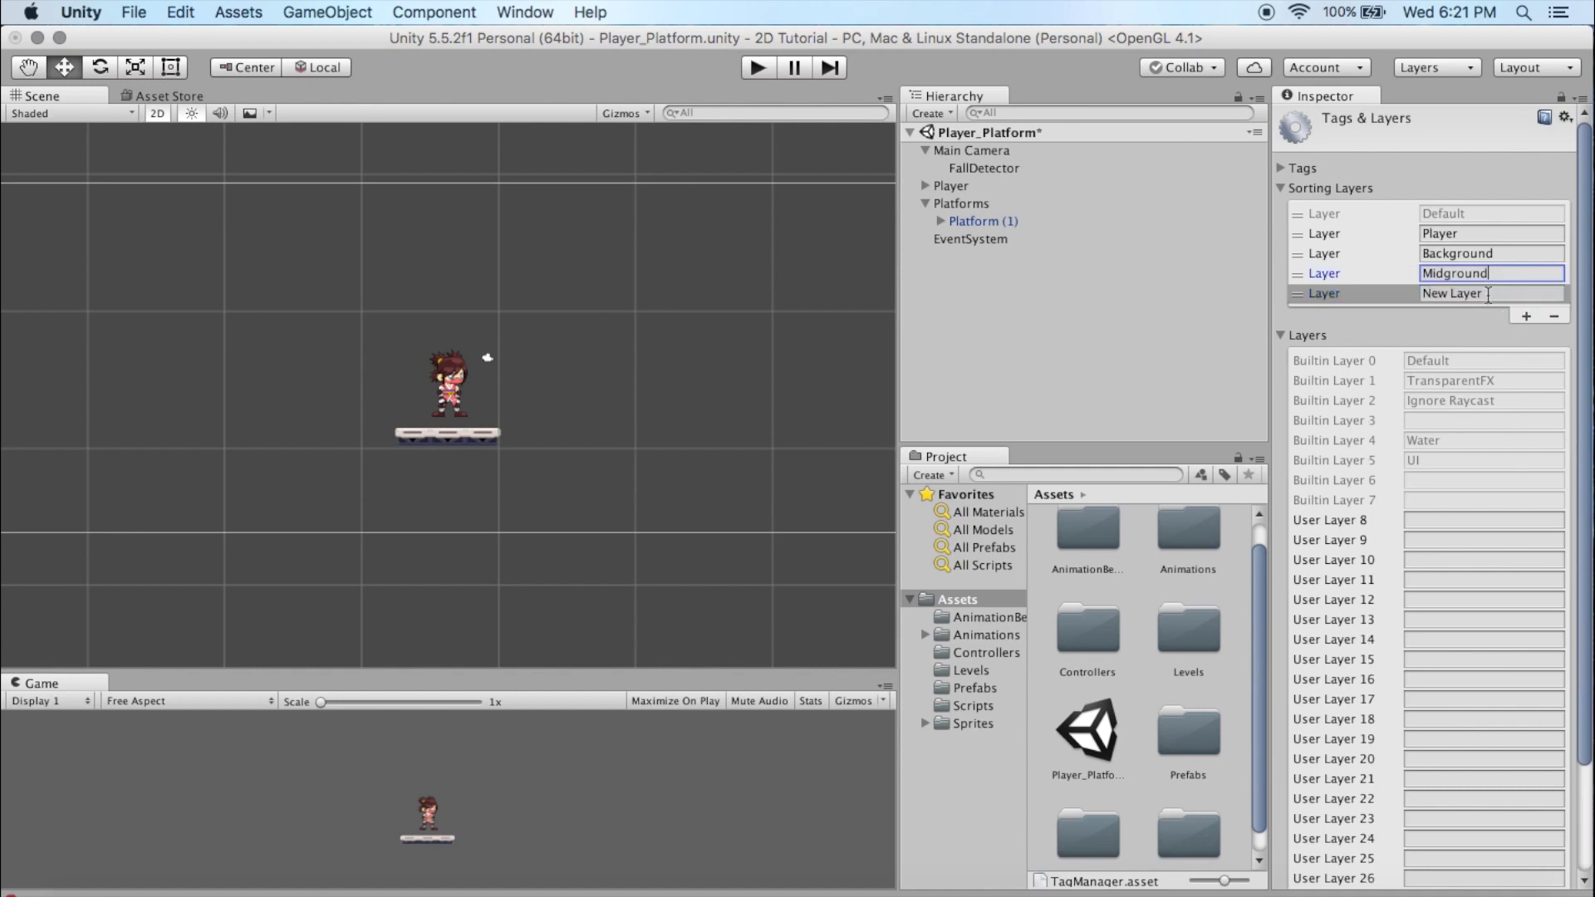
pyautogui.write('Foreground')
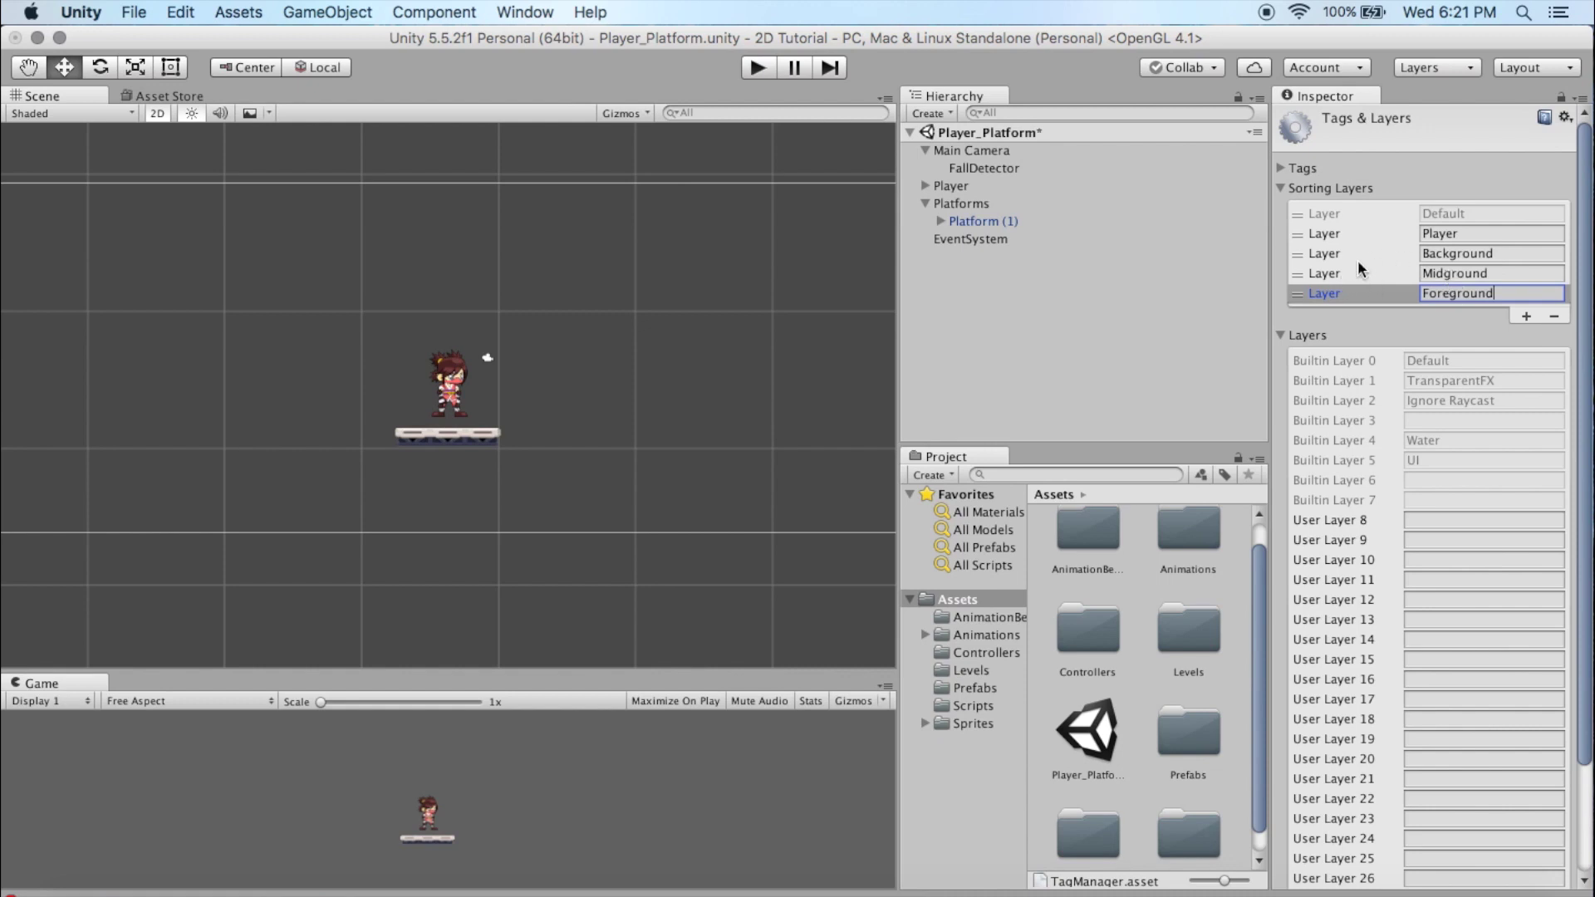
# Step: Move the Player sorting layer to the end of the order, below Foreground, and collapse the sorting layers list
pyautogui.moveTo(1299, 232); pyautogui.dragTo(1293, 299)
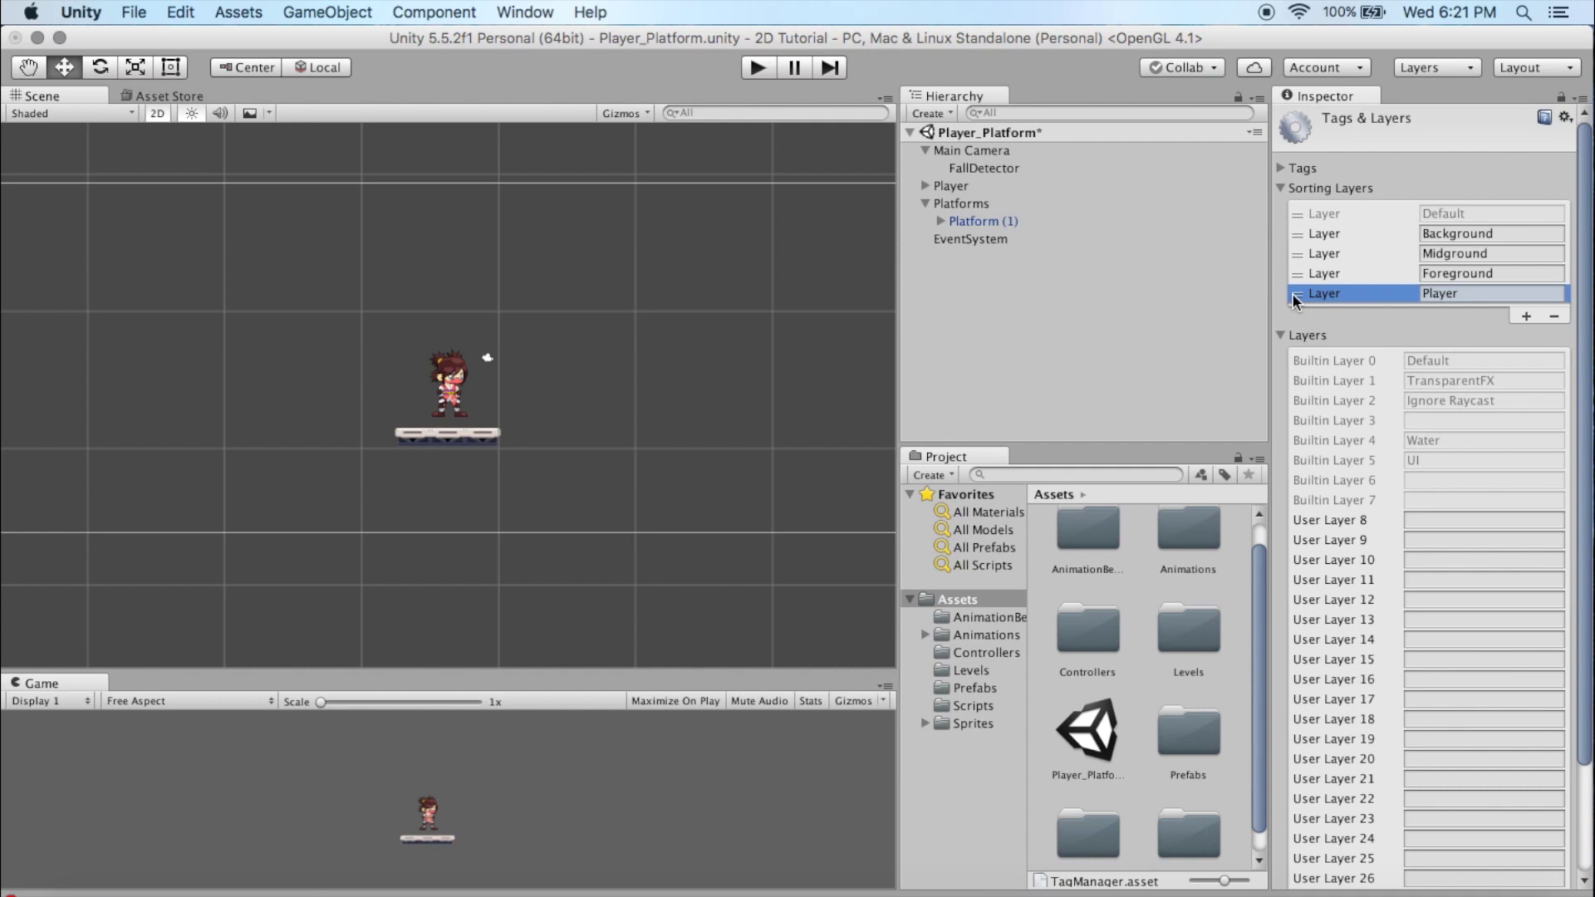
pyautogui.moveTo(1301, 278)
pyautogui.mouseDown()
pyautogui.moveTo(1299, 256)
pyautogui.moveTo(1294, 272)
pyautogui.mouseUp()
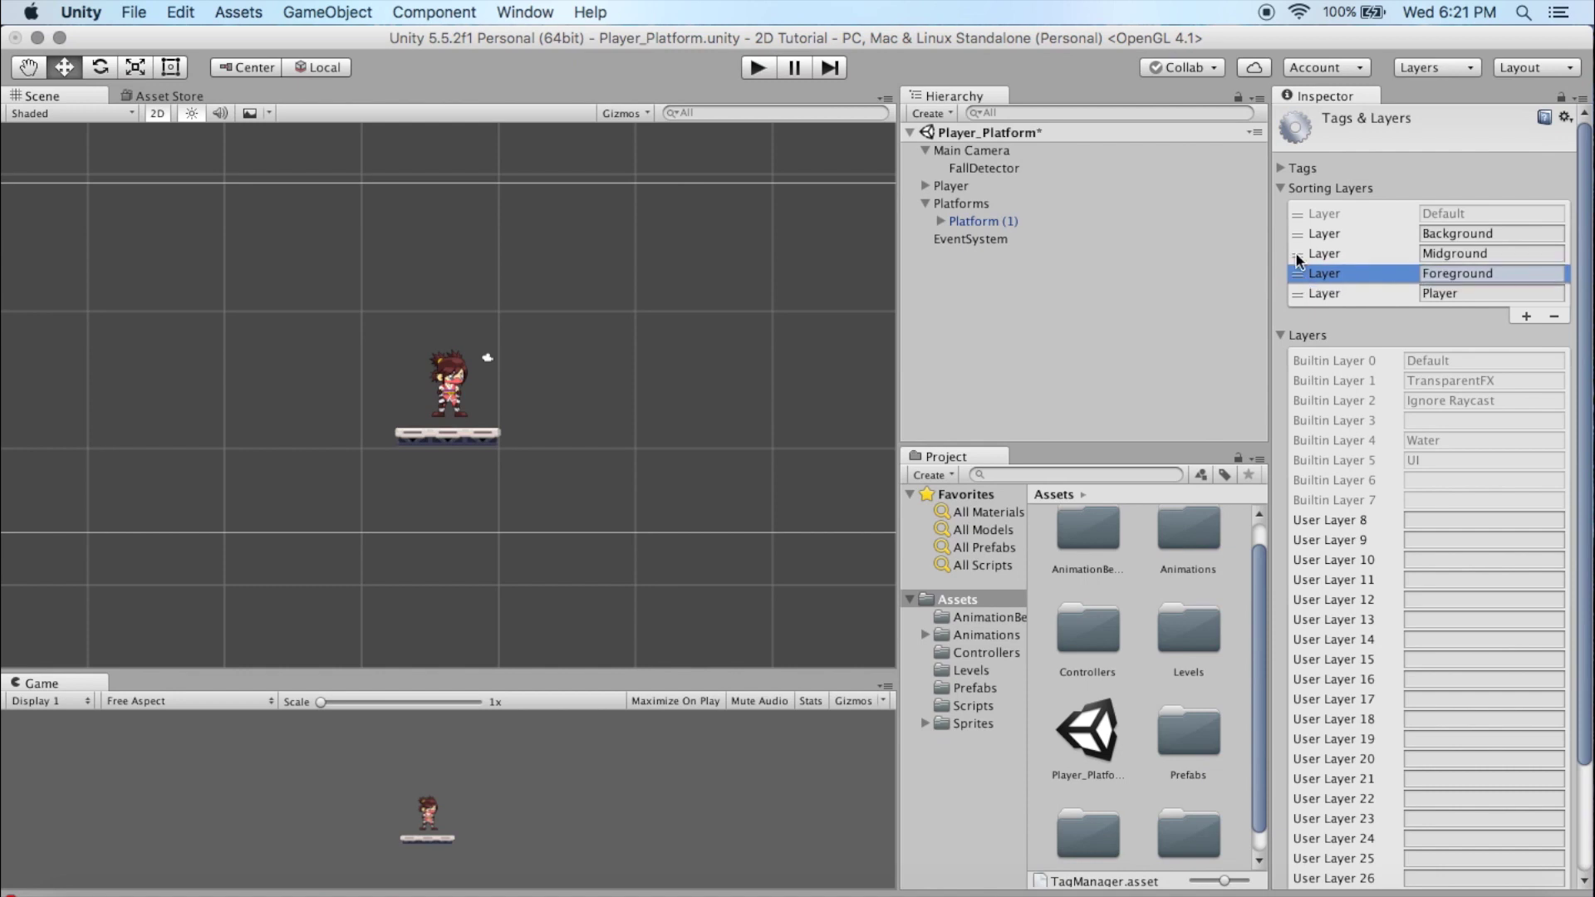
pyautogui.click(1299, 257)
pyautogui.moveTo(1299, 258)
pyautogui.mouseDown()
pyautogui.moveTo(1299, 239)
pyautogui.moveTo(1299, 257)
pyautogui.mouseUp()
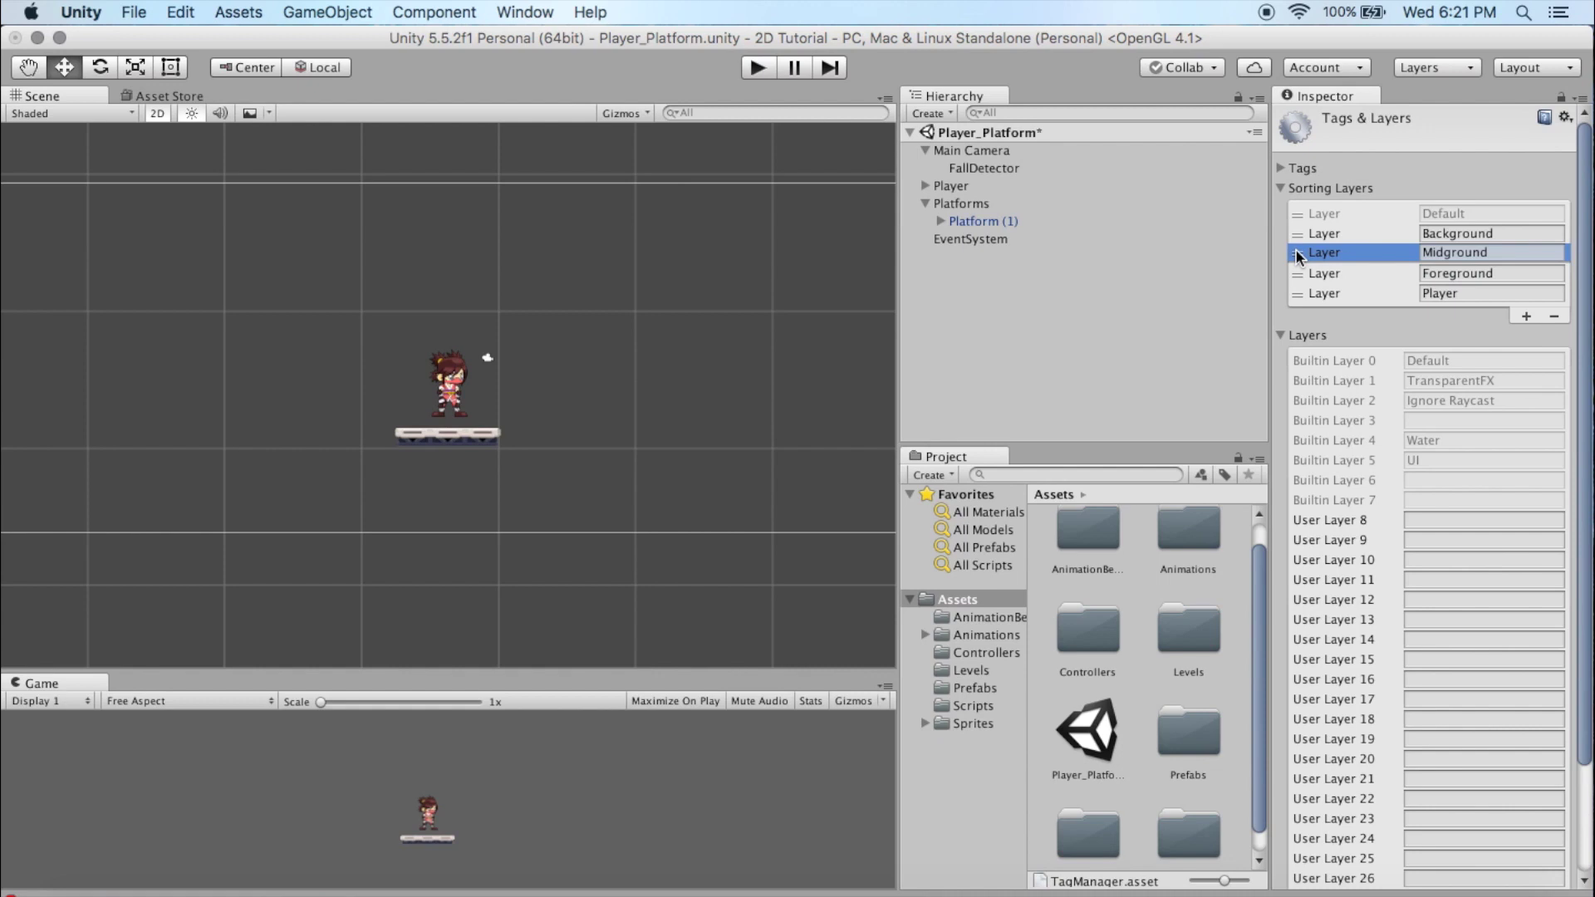
pyautogui.click(1296, 241)
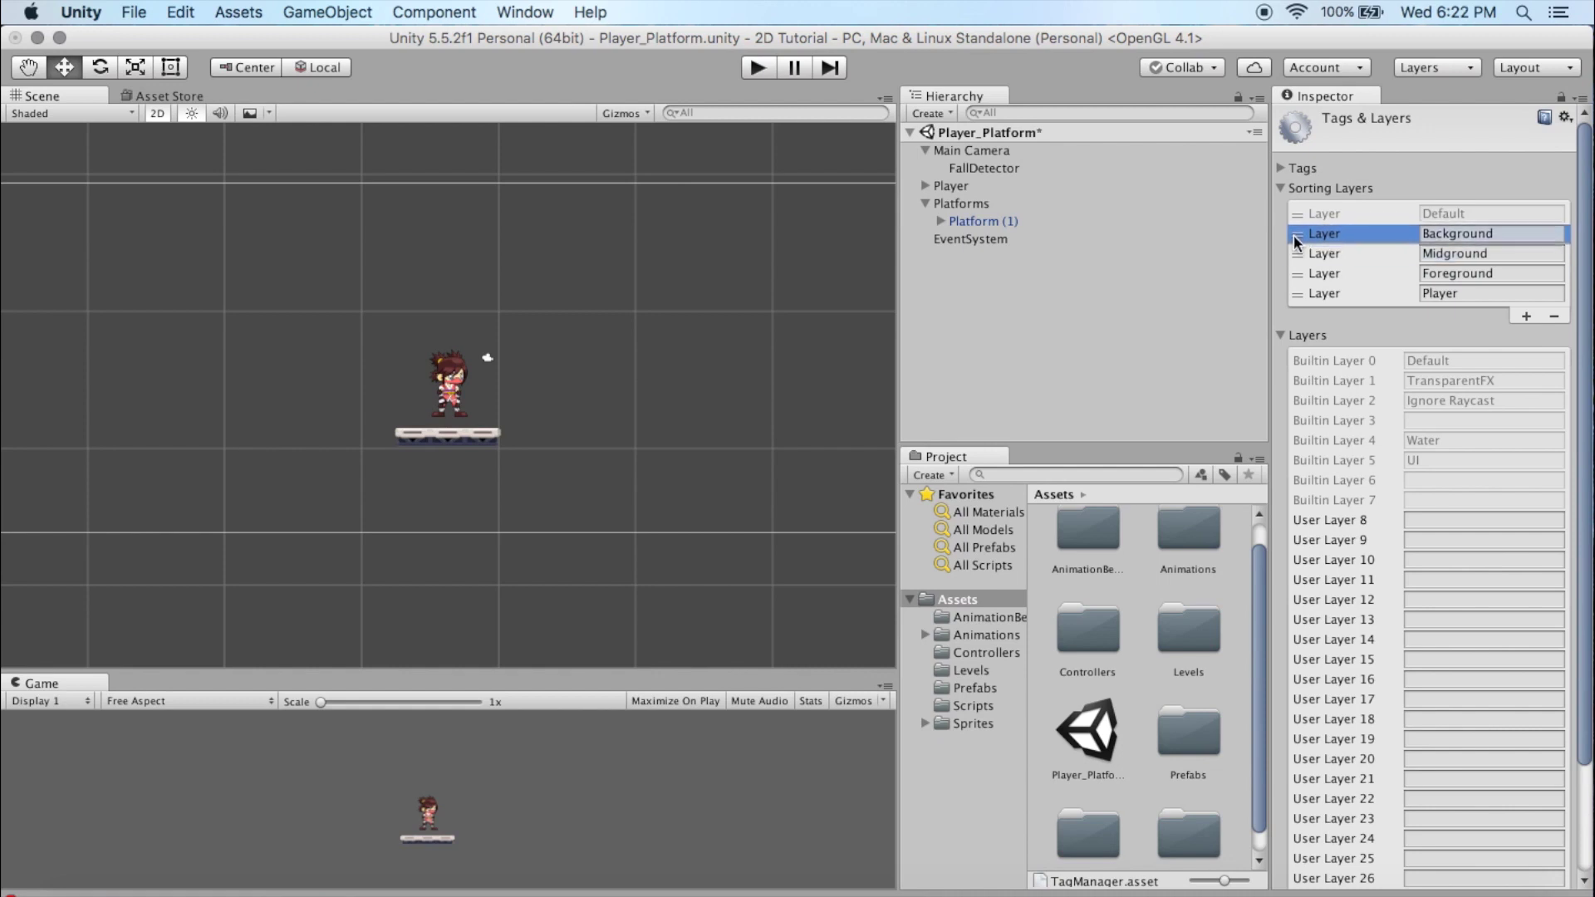
pyautogui.click(1325, 190)
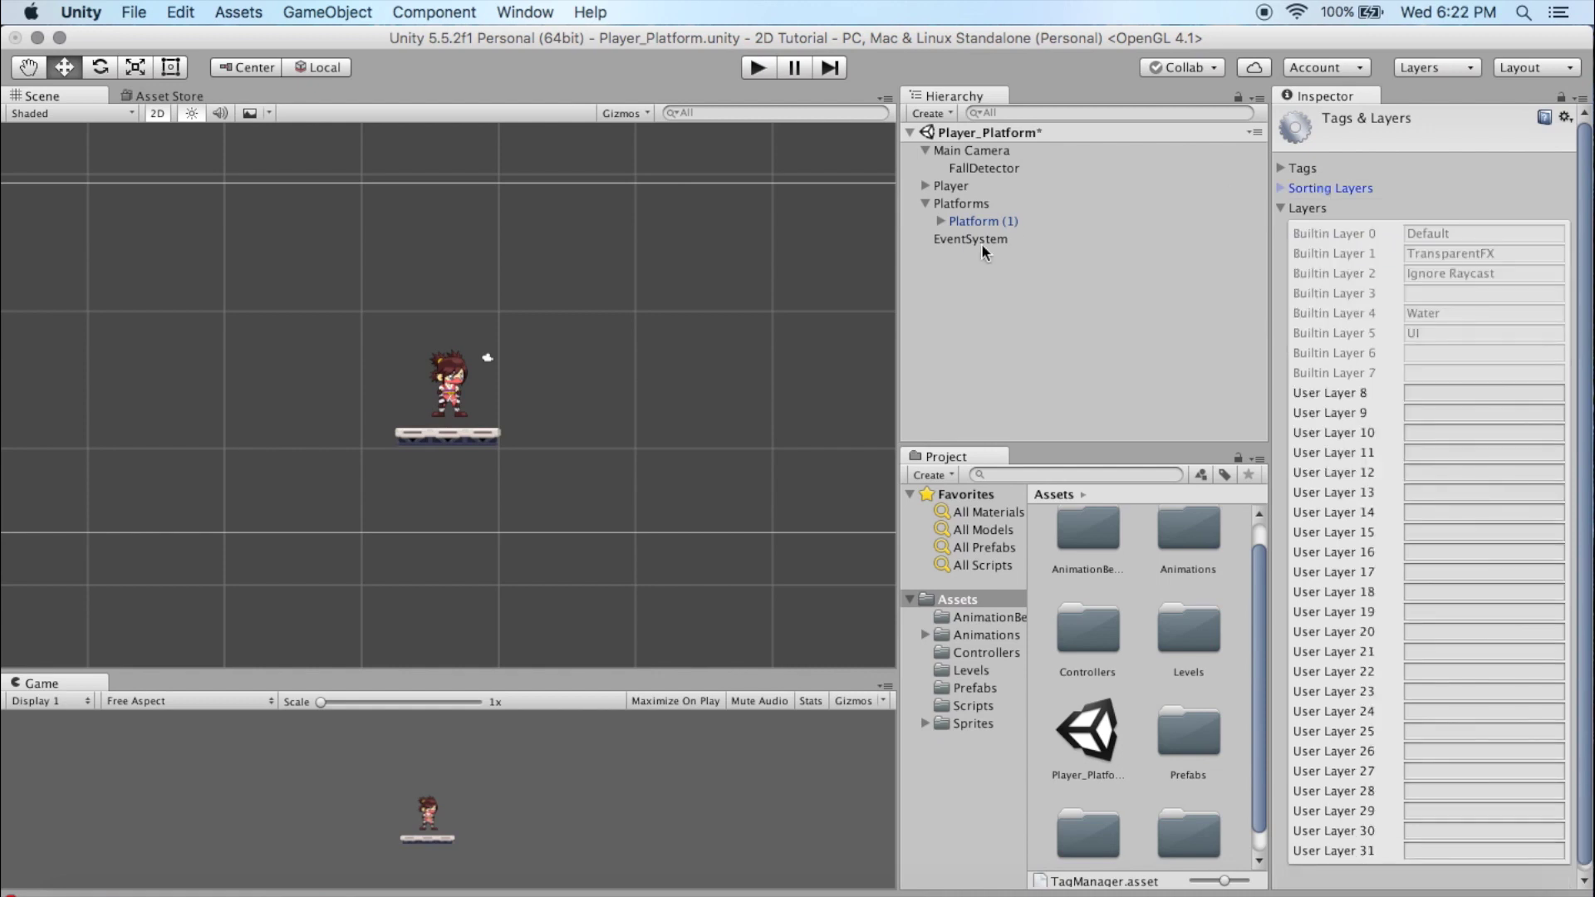
# Step: Assign the Player object's sprite to the Player sorting layer with an order in layer of 0
pyautogui.click(450, 389)
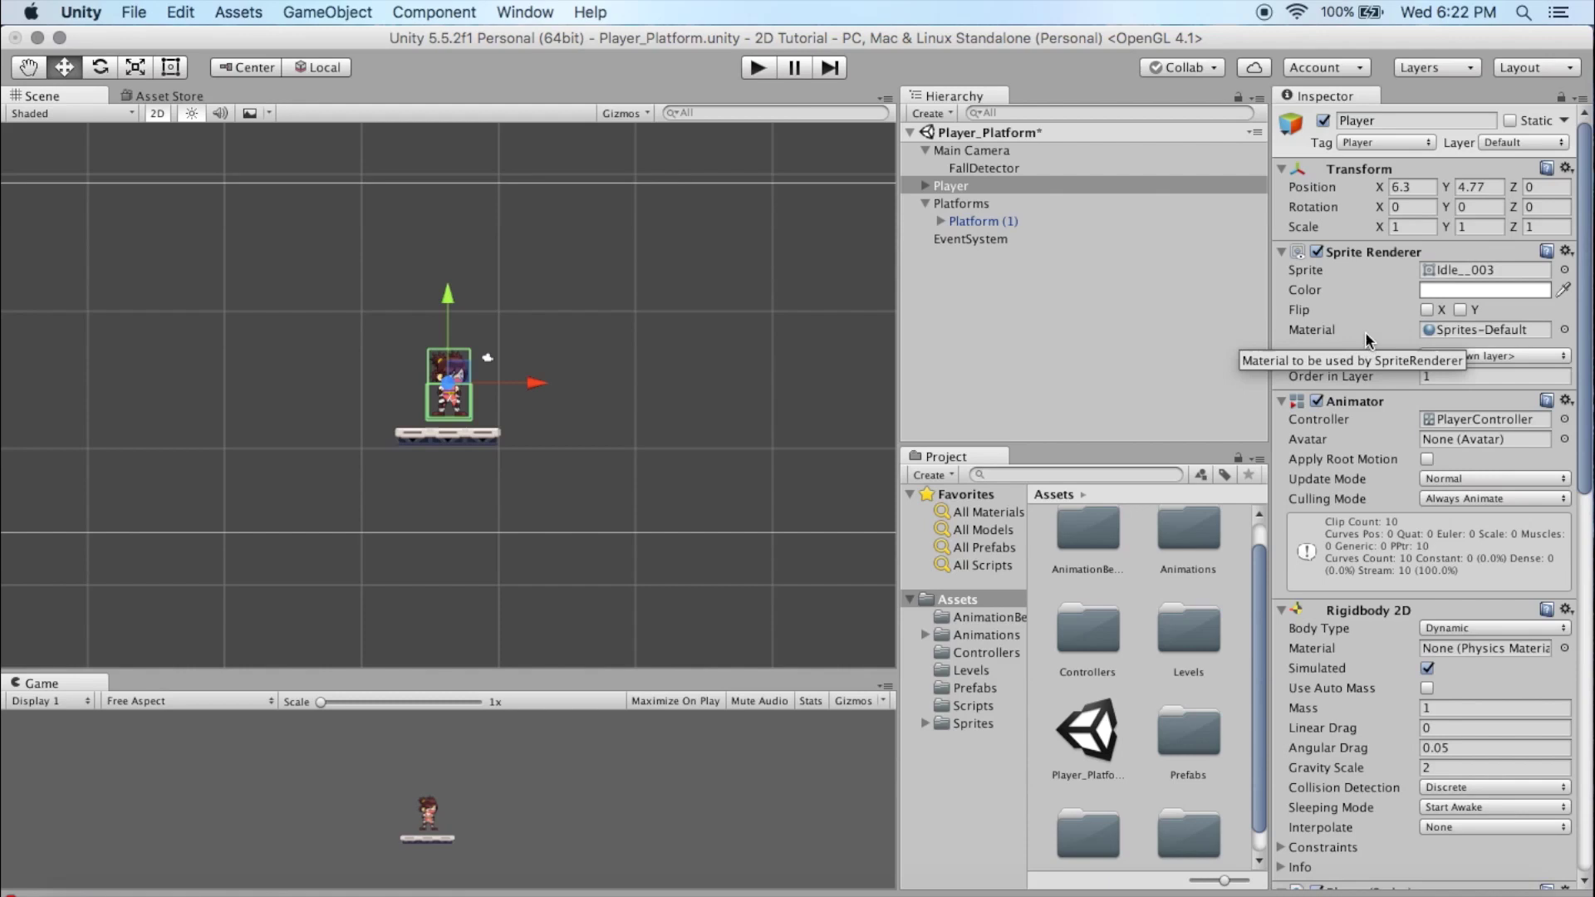
pyautogui.click(1507, 357)
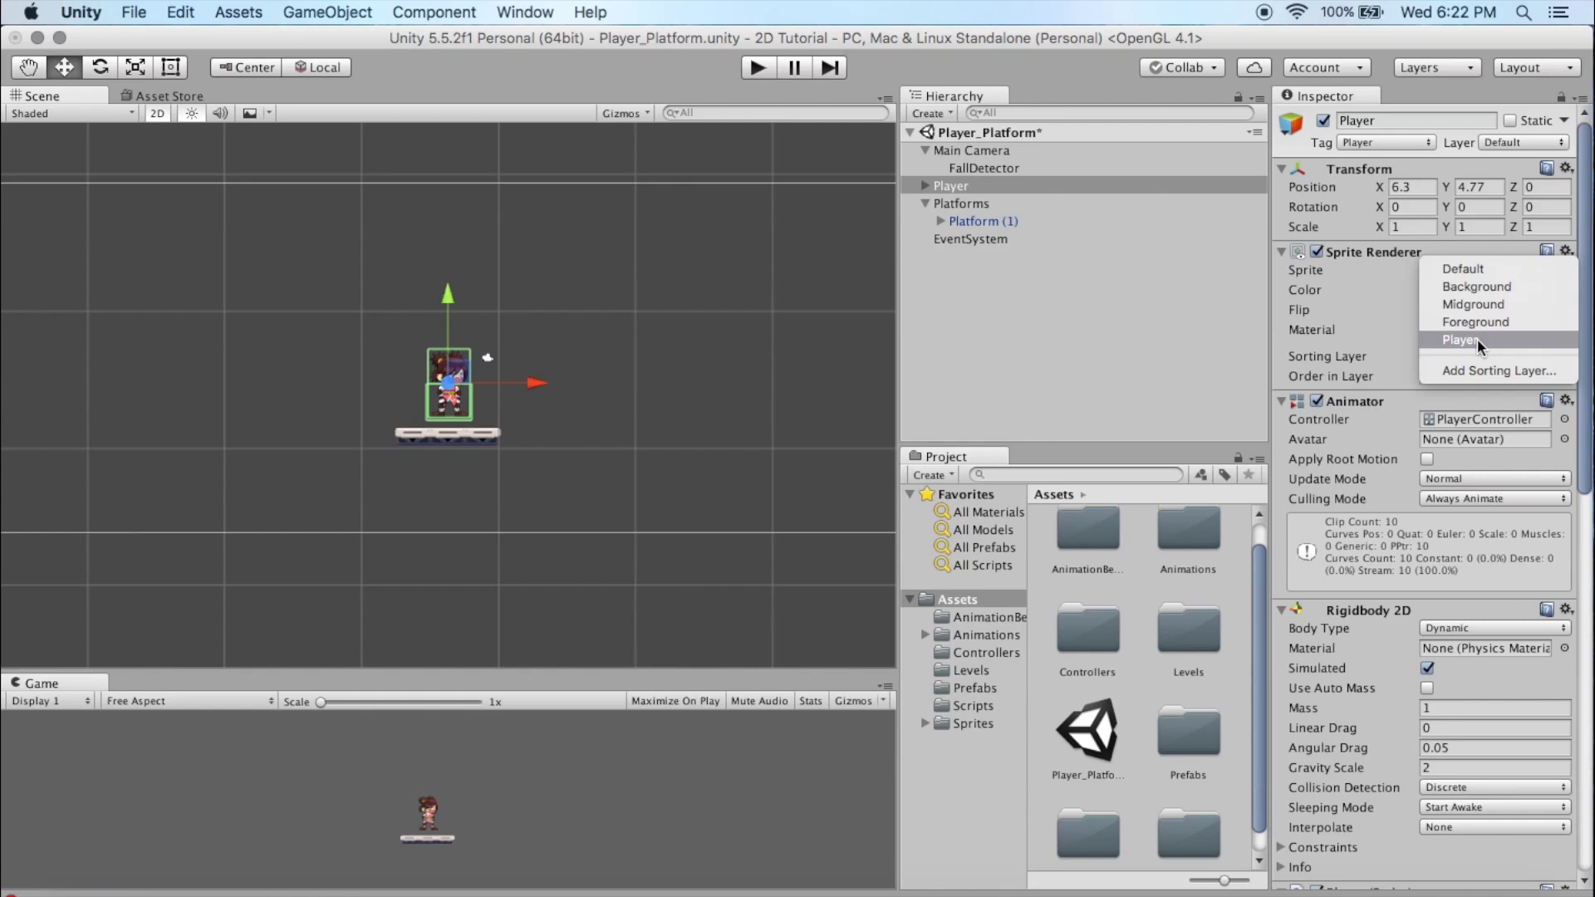
pyautogui.click(1477, 341)
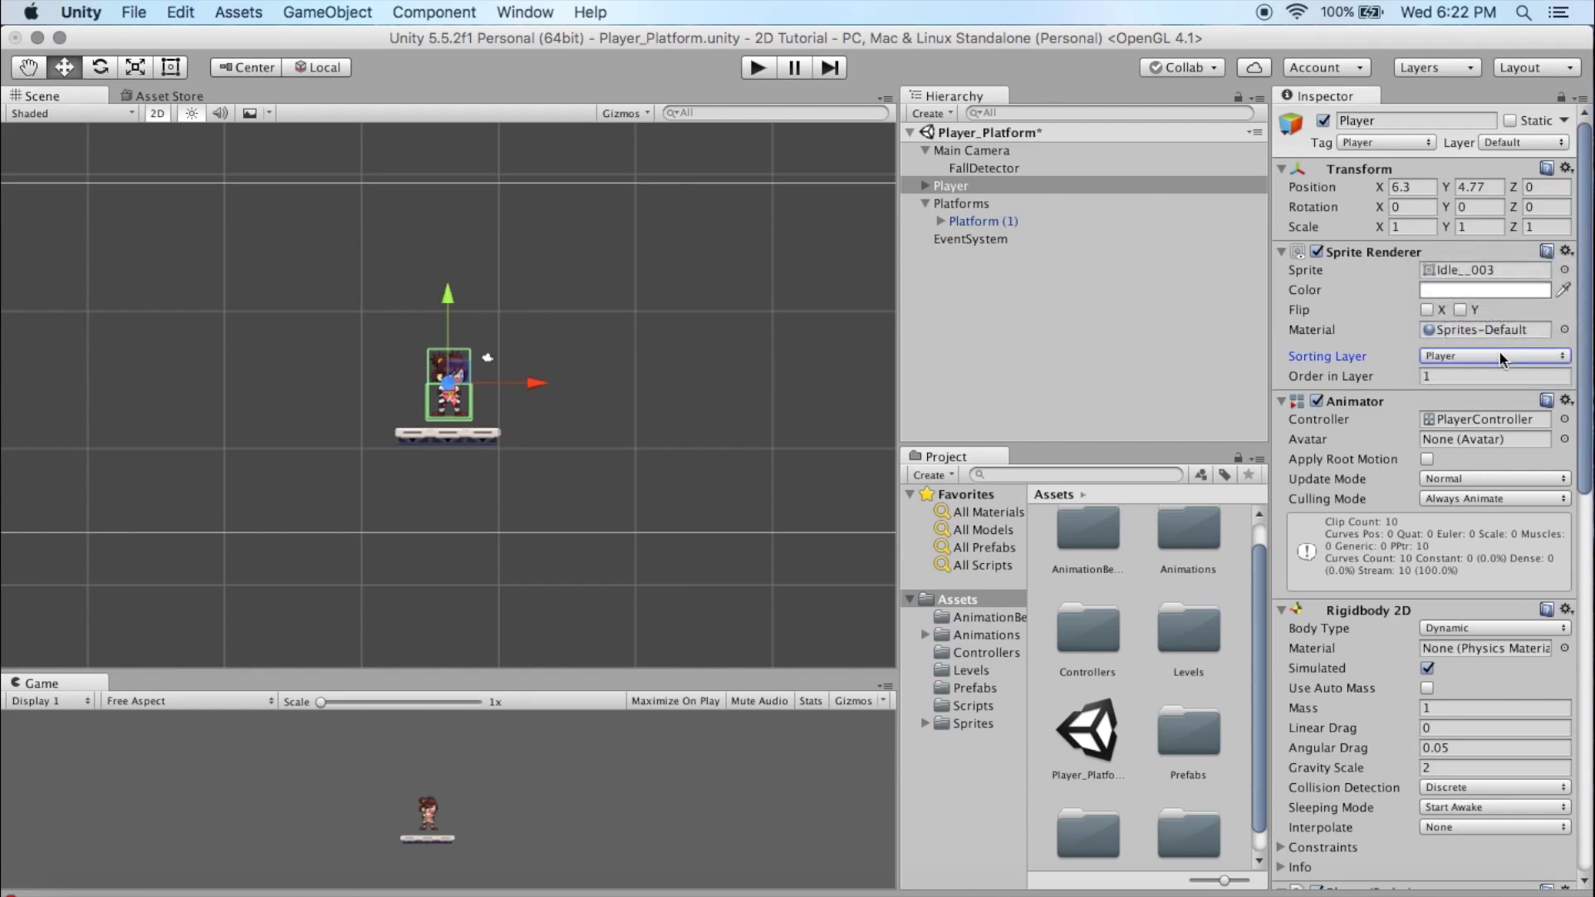
pyautogui.click(1445, 376)
pyautogui.write('0')
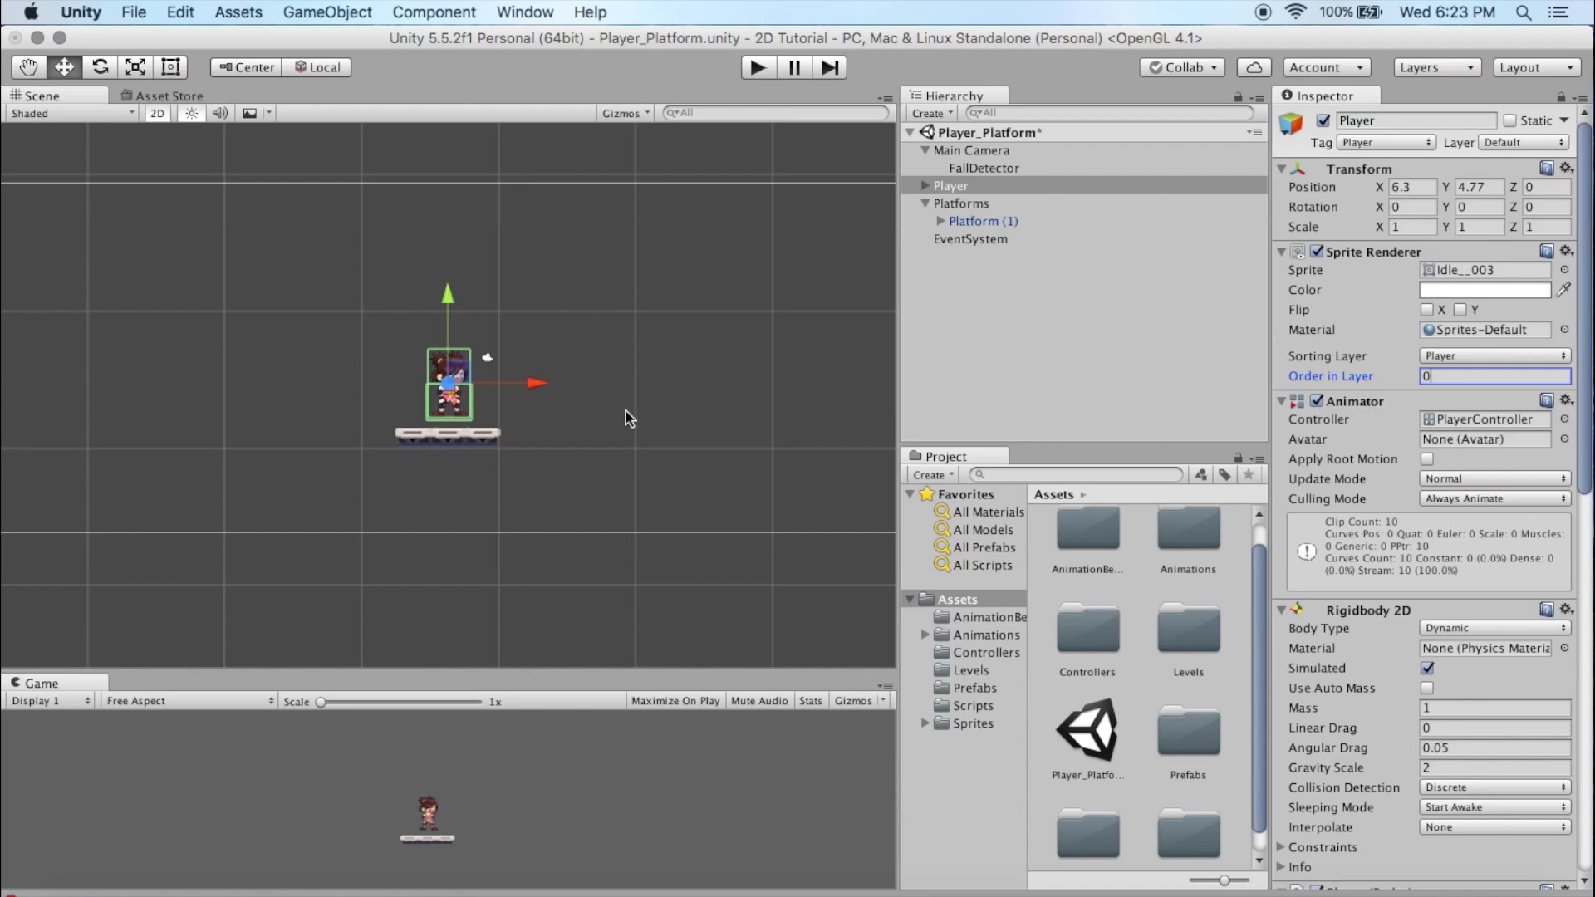
# Step: Assign all three tiles of Platform (1) to the Foreground sorting layer
pyautogui.click(453, 442)
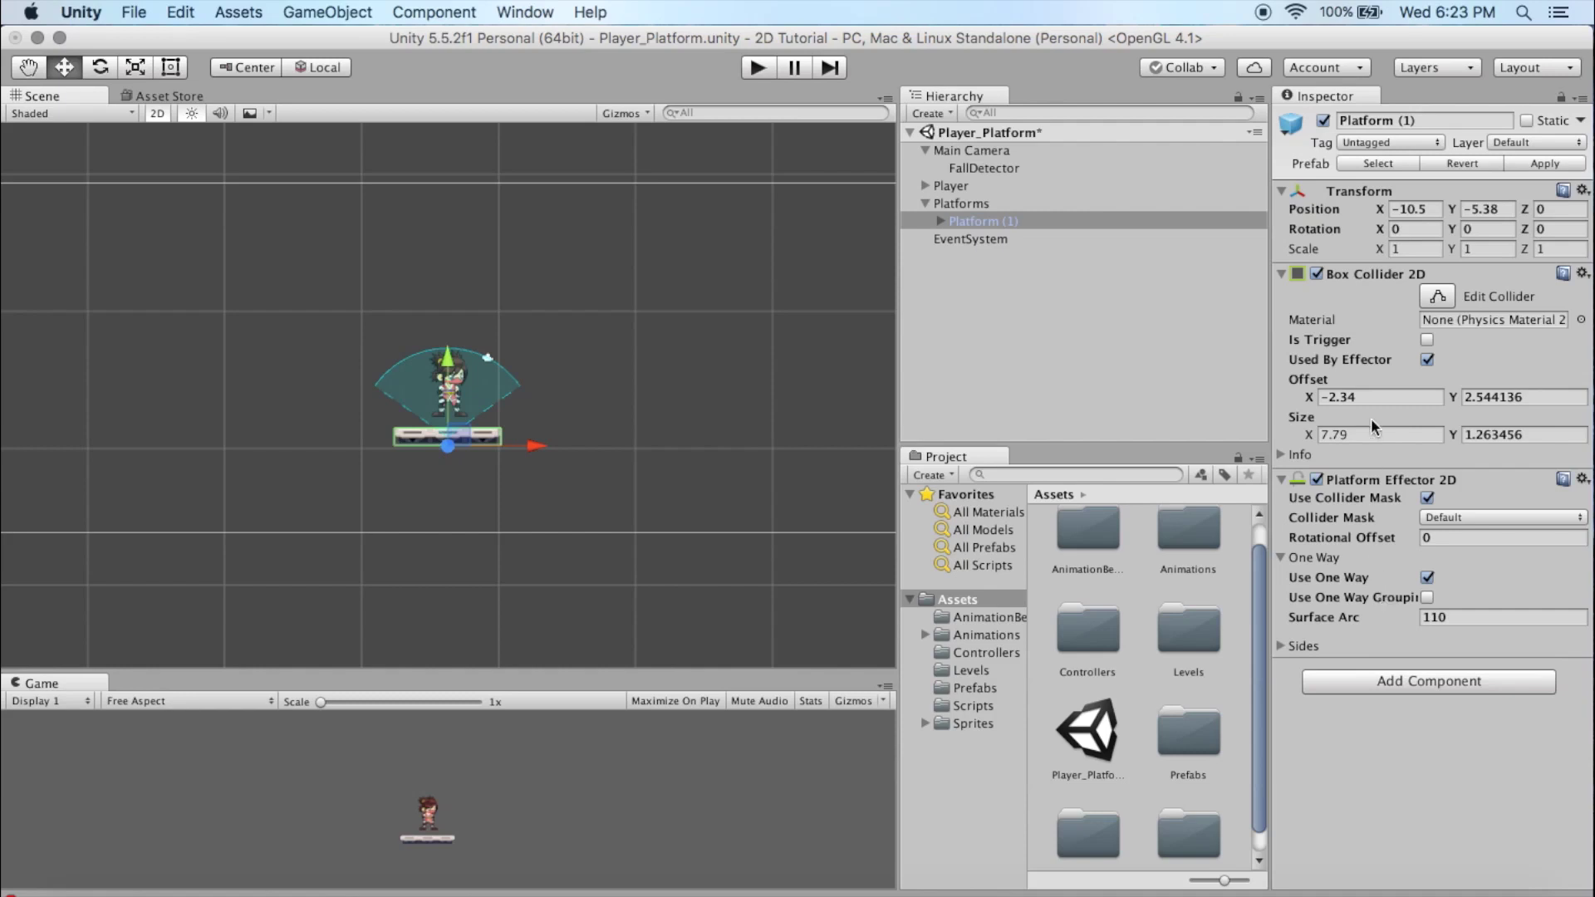
pyautogui.click(941, 221)
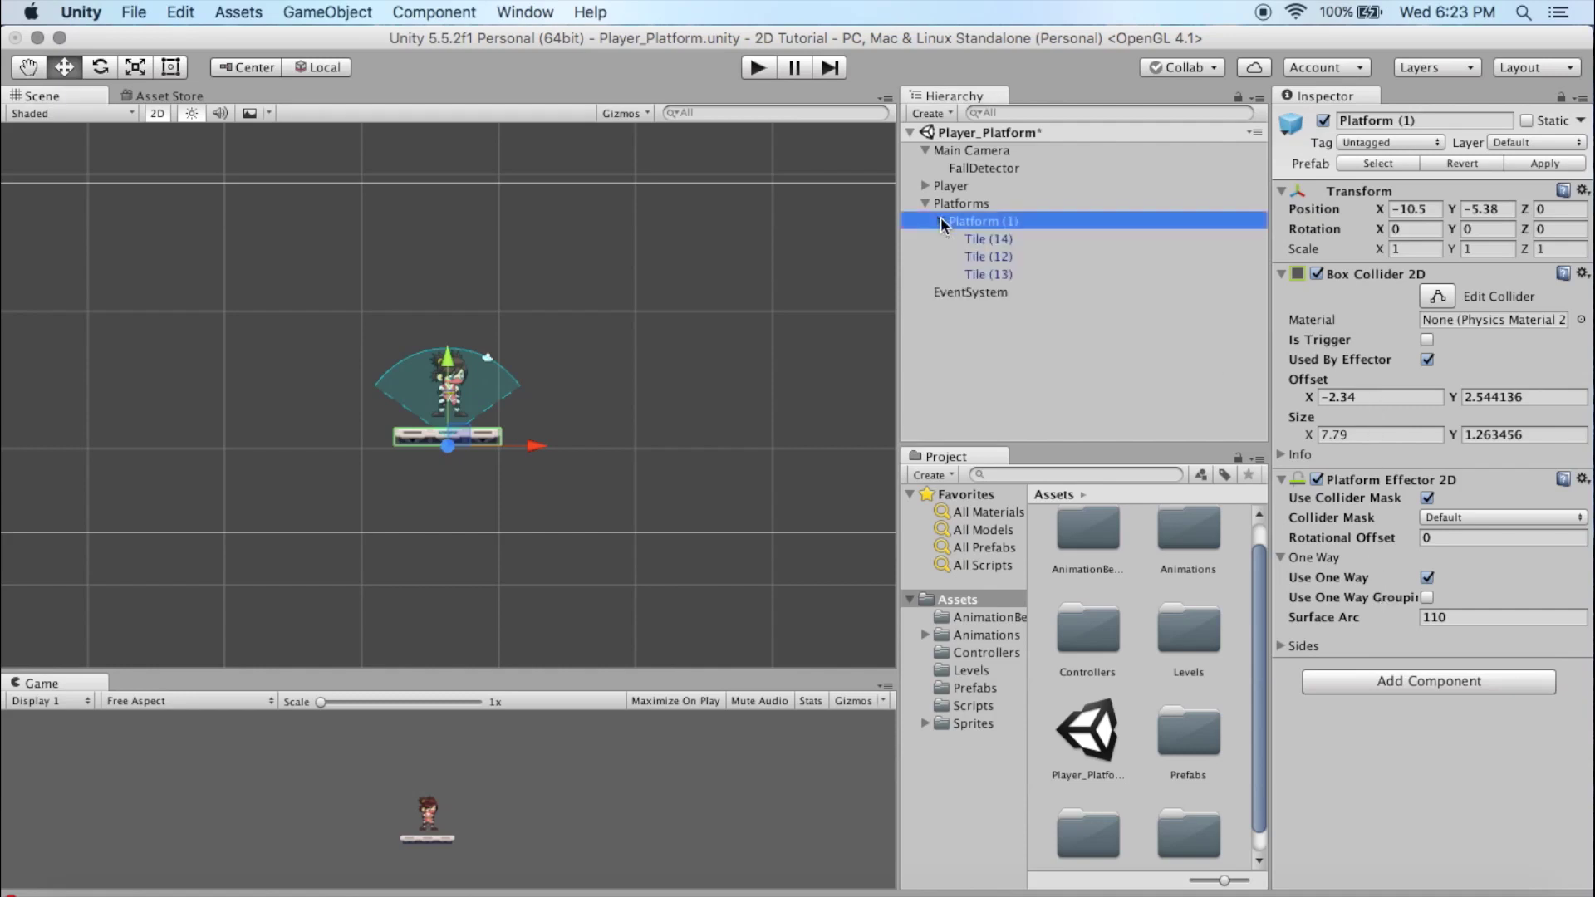
pyautogui.click(989, 241)
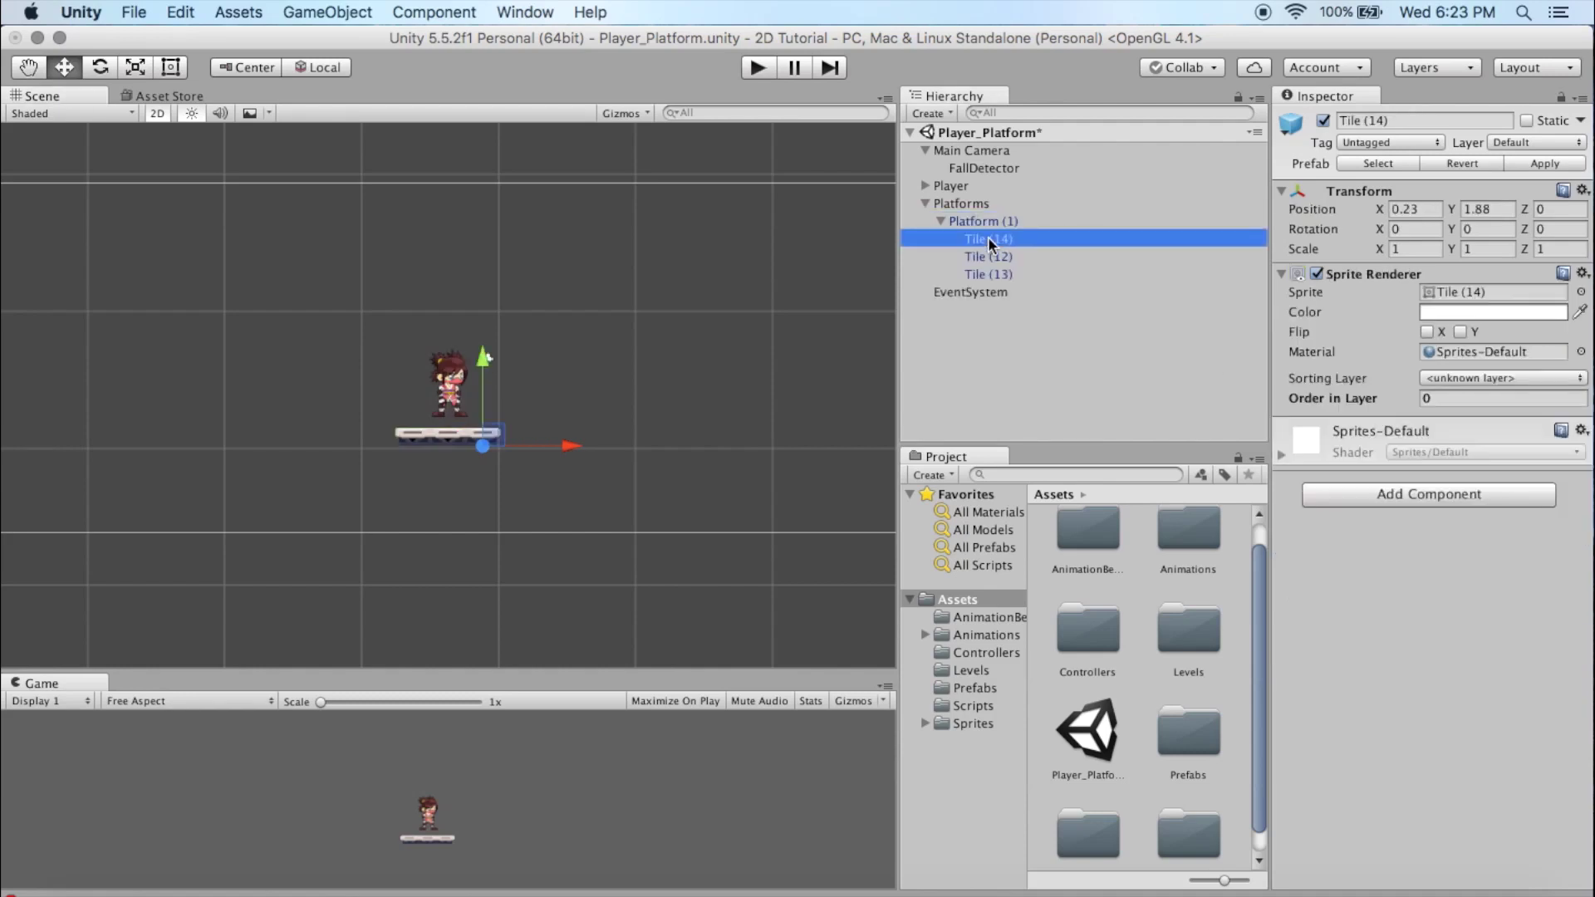
pyautogui.keyDown('shift'); pyautogui.click(1000, 274); pyautogui.keyUp('shift')
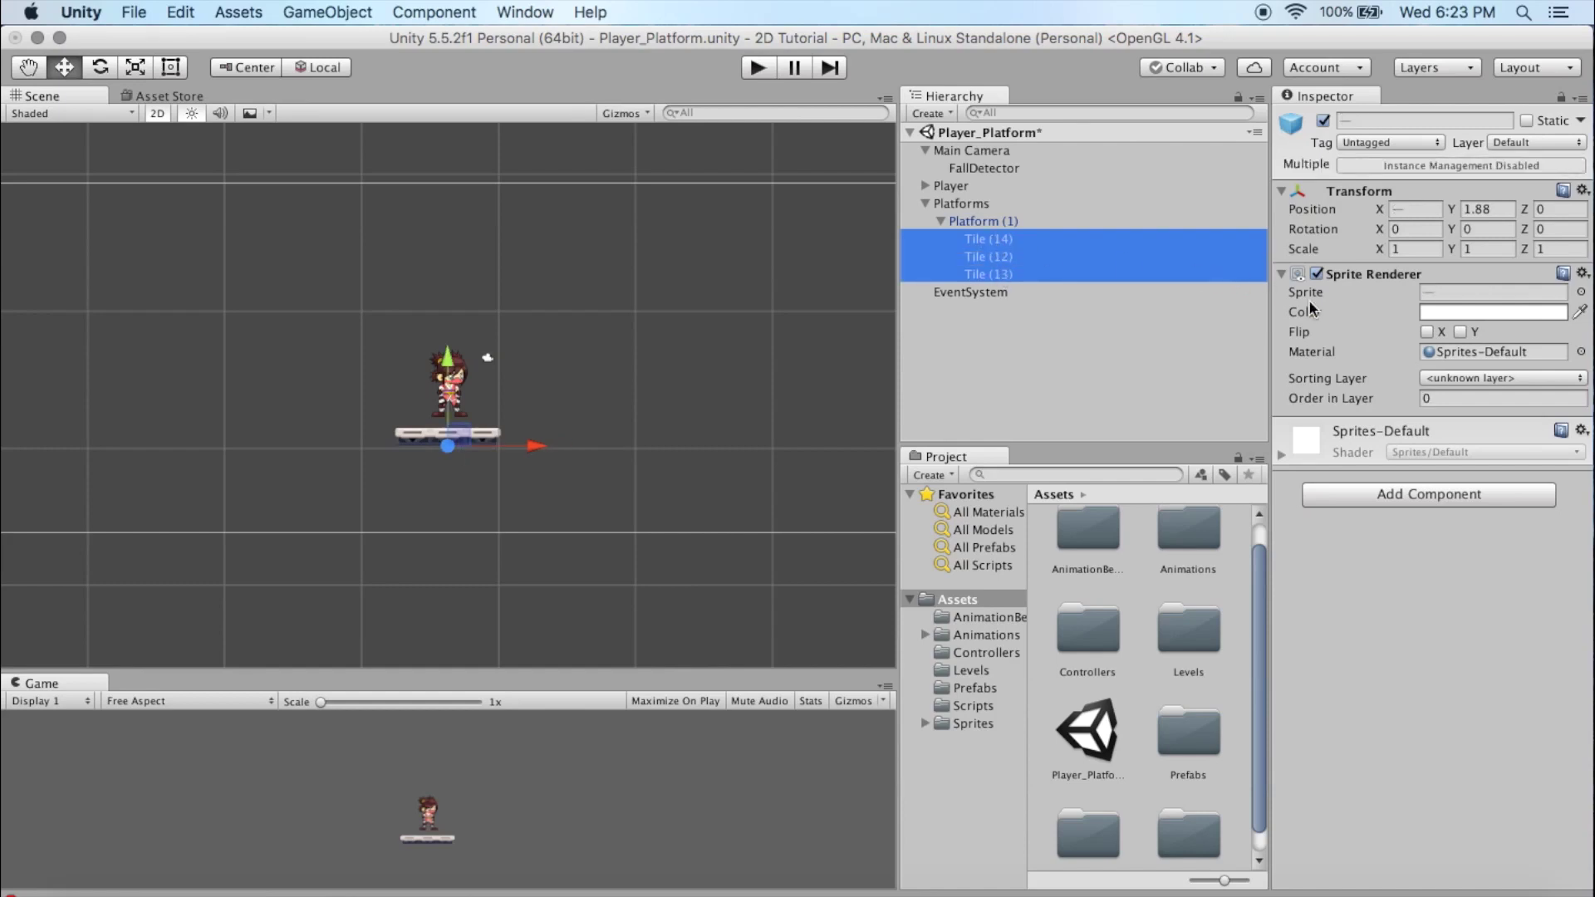
pyautogui.click(1515, 378)
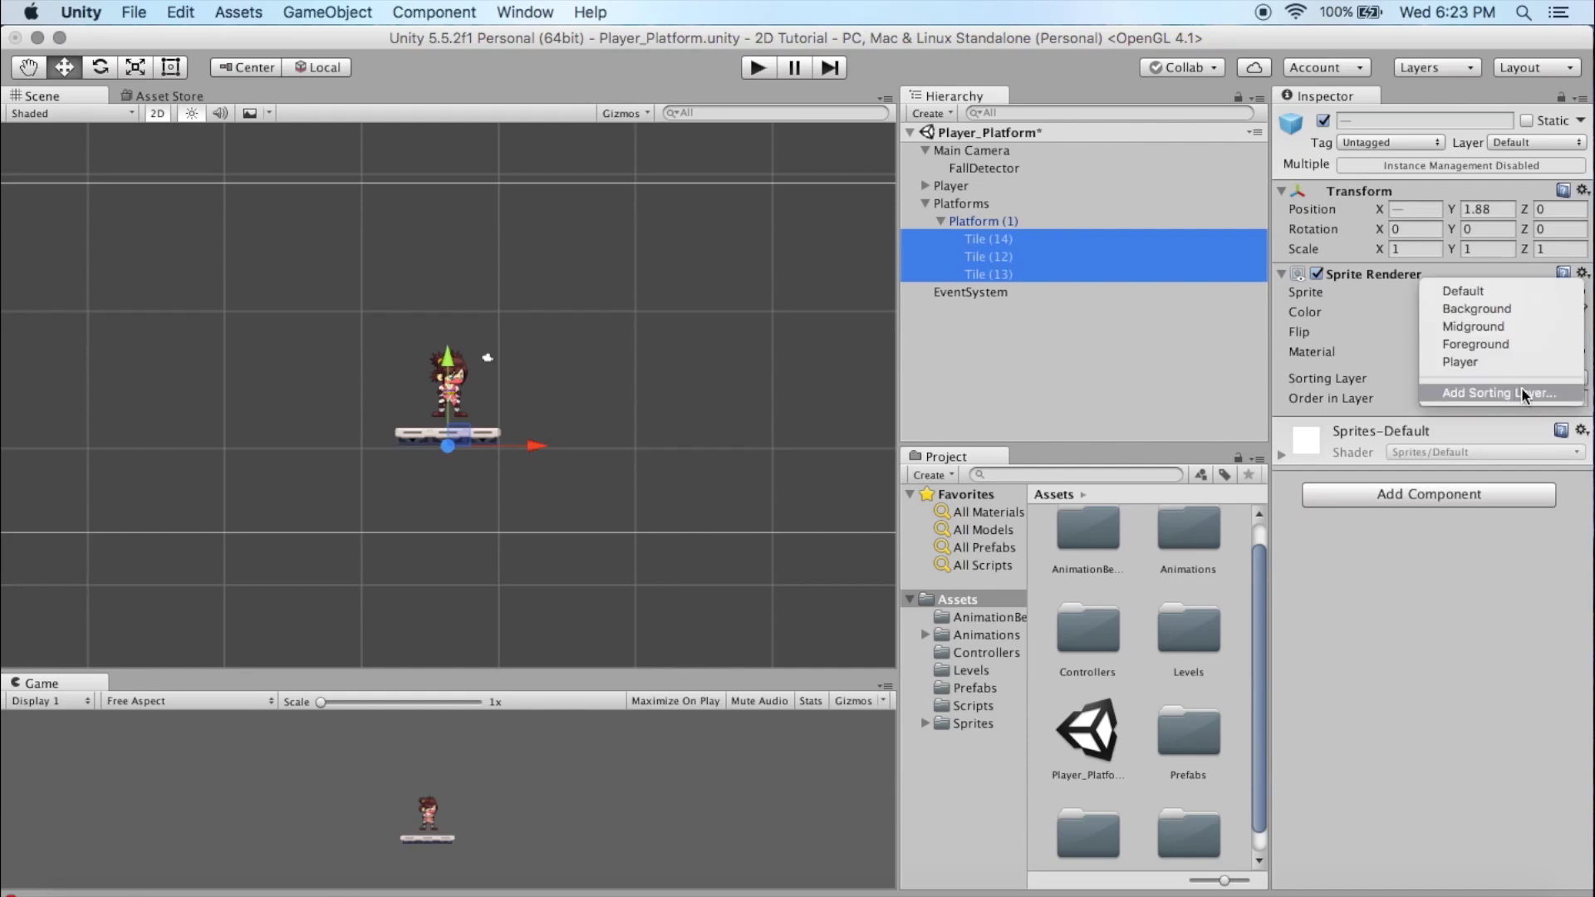
pyautogui.click(1496, 344)
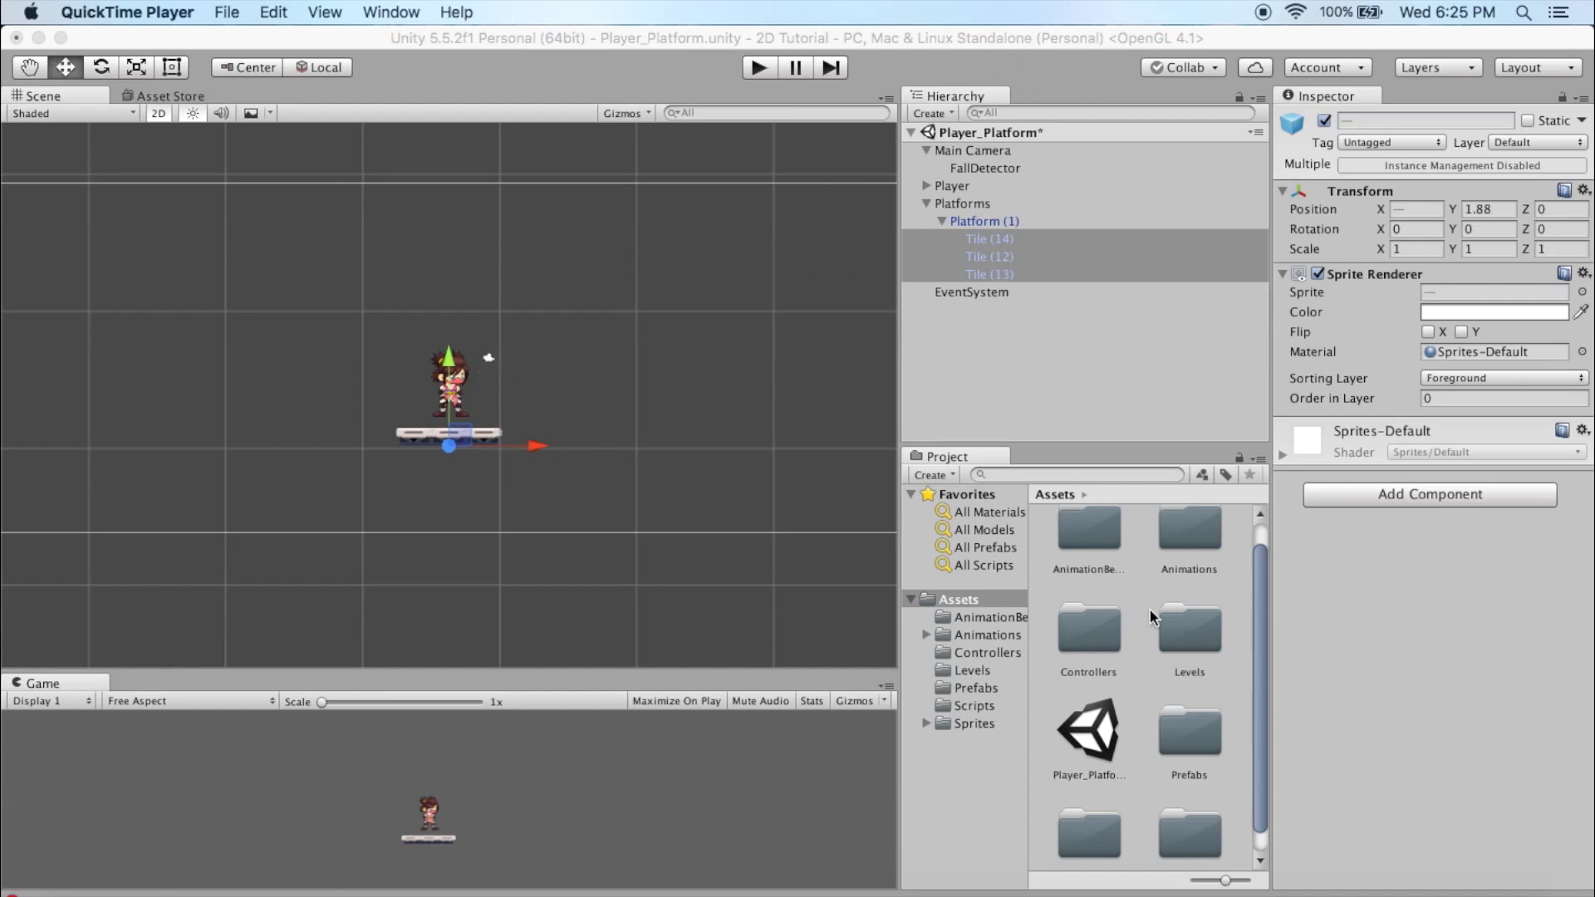
# Step: Import the Desert folder from the desktop into the project's Sprites folder and open the Sprites folder
pyautogui.click(1254, 709)
pyautogui.scroll(-1, 1255, 723)
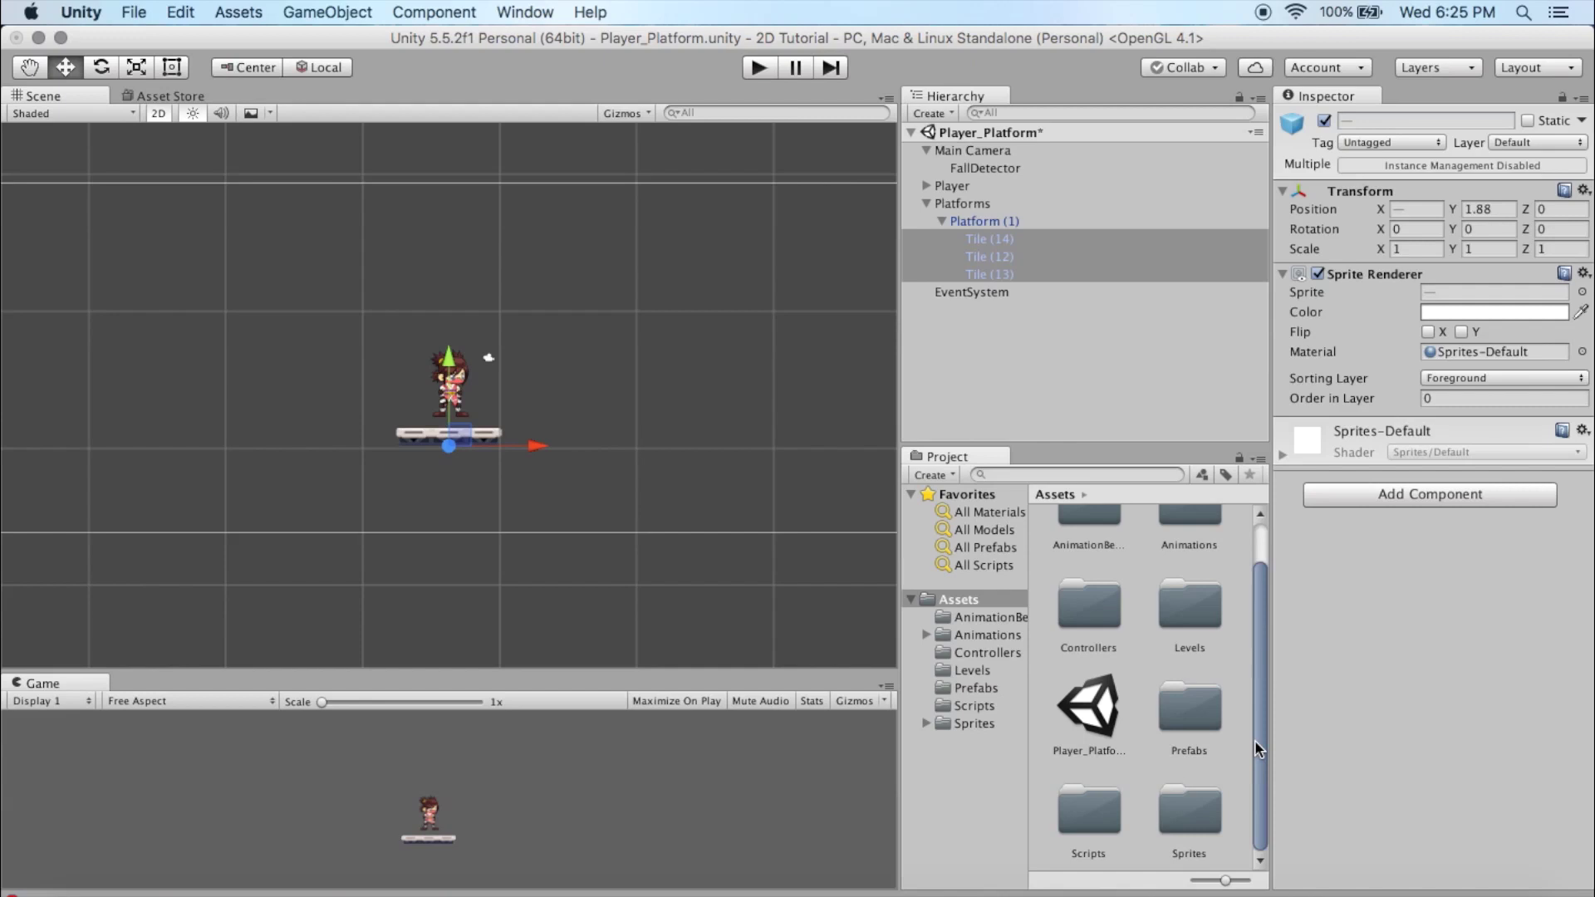
pyautogui.moveTo(1424, 41); pyautogui.dragTo(1291, 33)
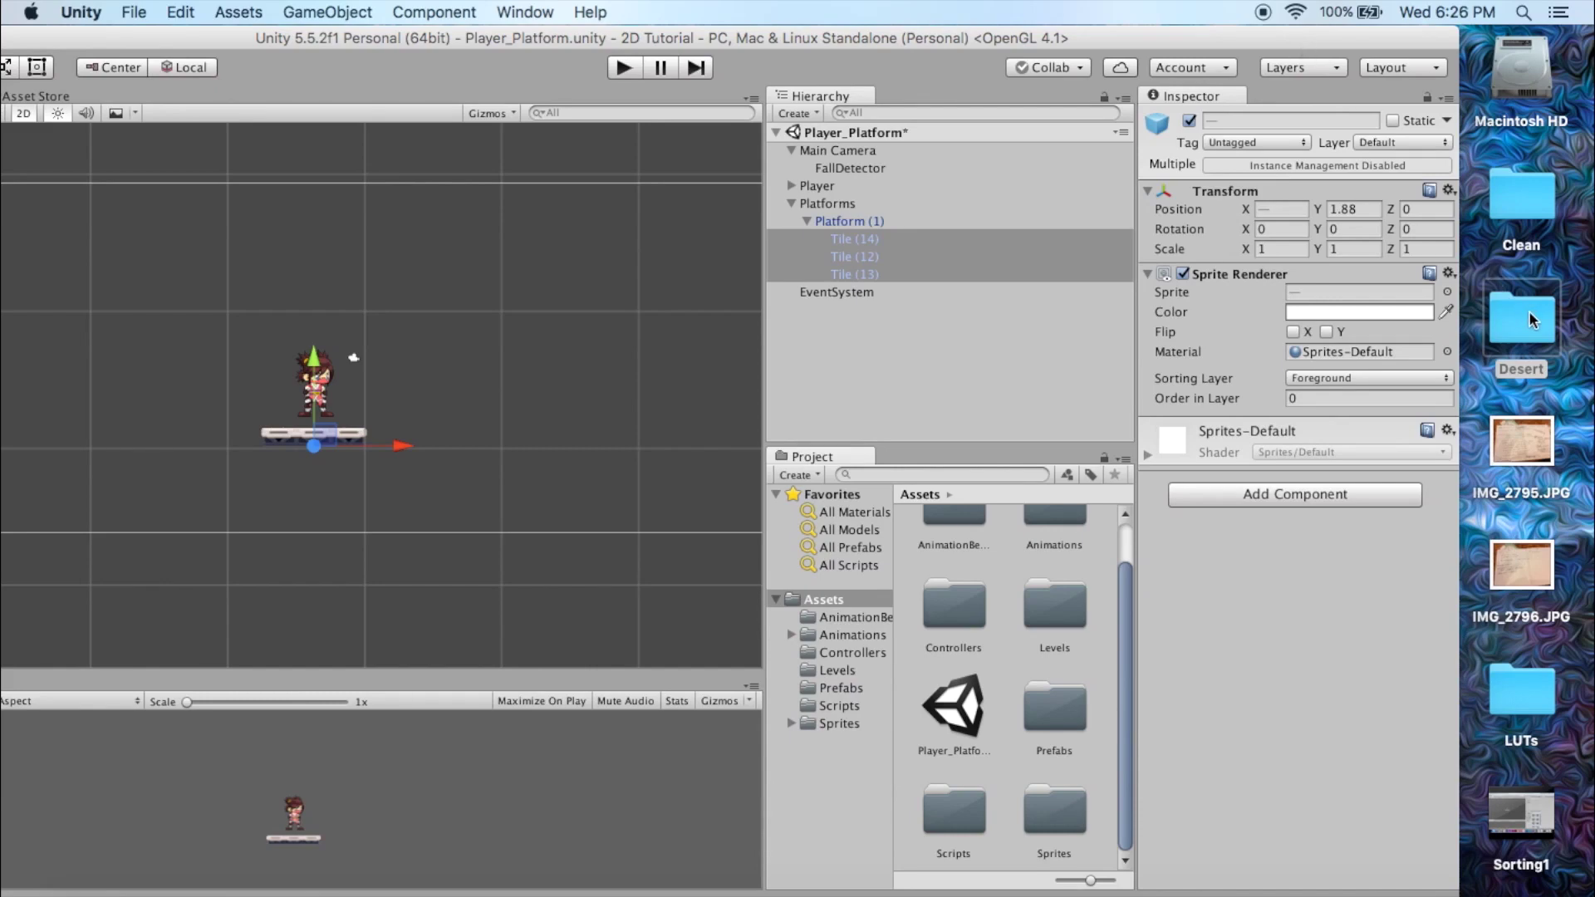
pyautogui.moveTo(1528, 311); pyautogui.dragTo(1063, 804)
pyautogui.moveTo(937, 30); pyautogui.dragTo(1069, 32)
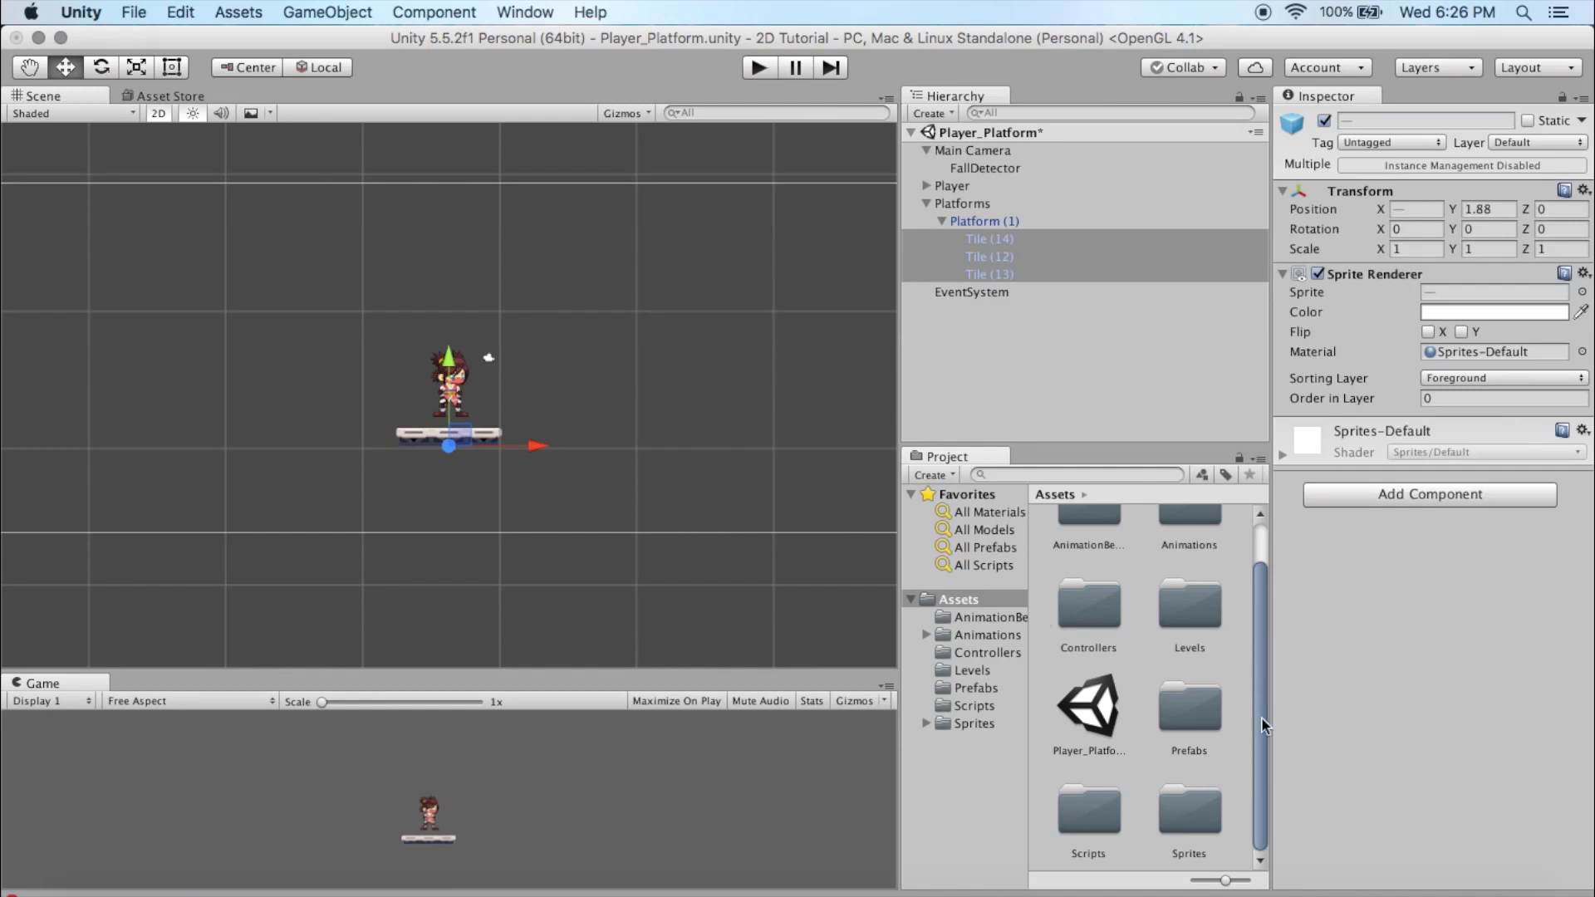
pyautogui.doubleClick(1206, 812)
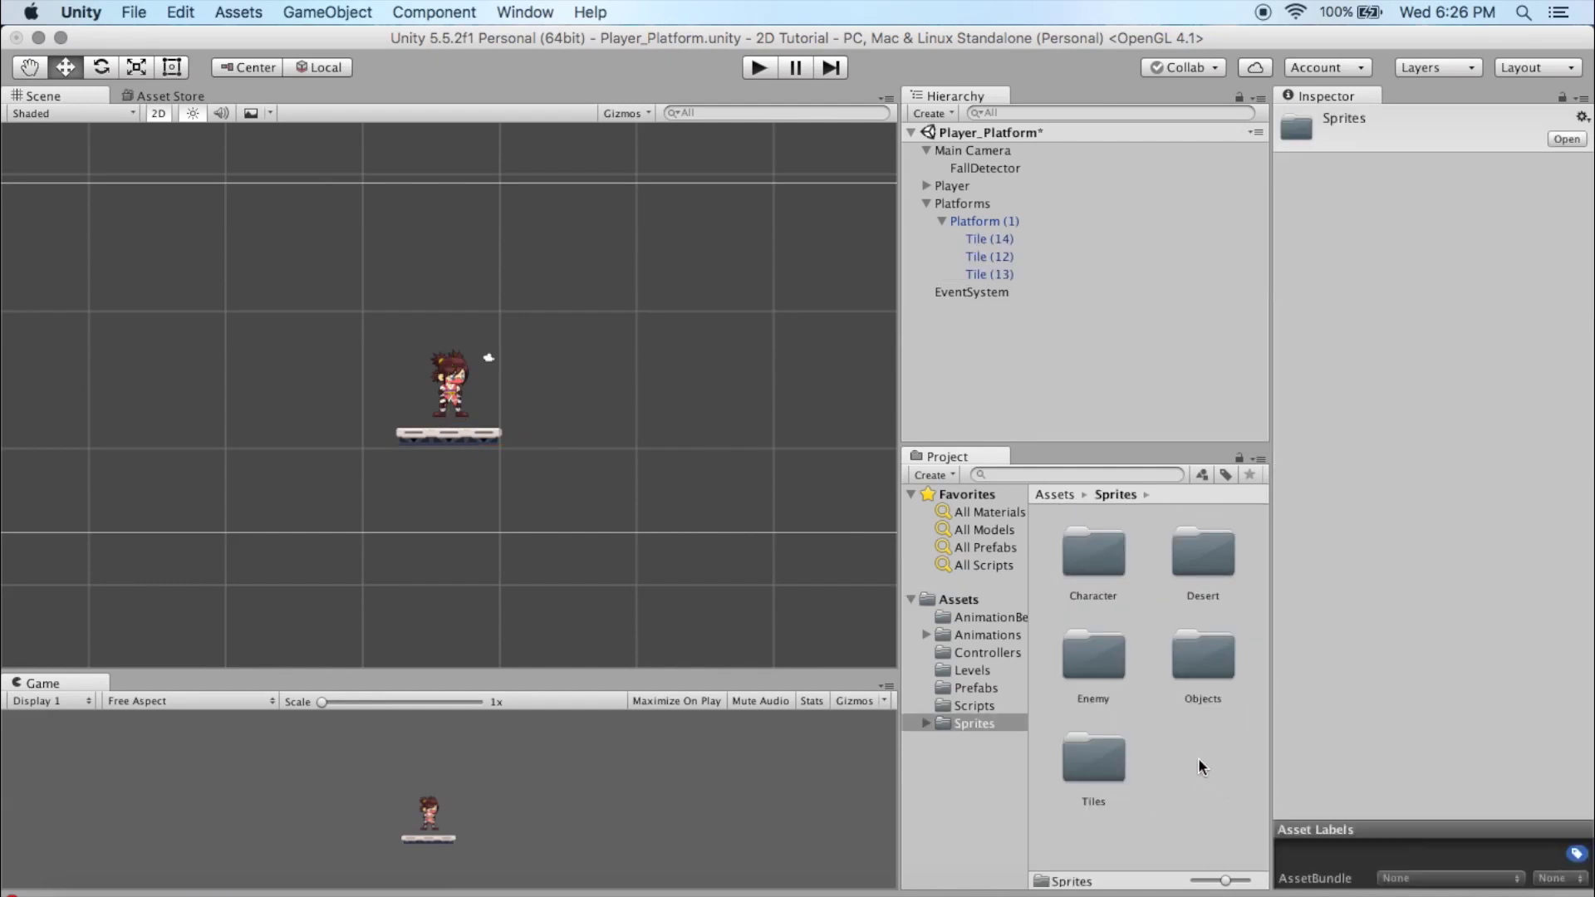
# Step: Open the Desert folder and try to place the BG image in the scene
pyautogui.doubleClick(1209, 561)
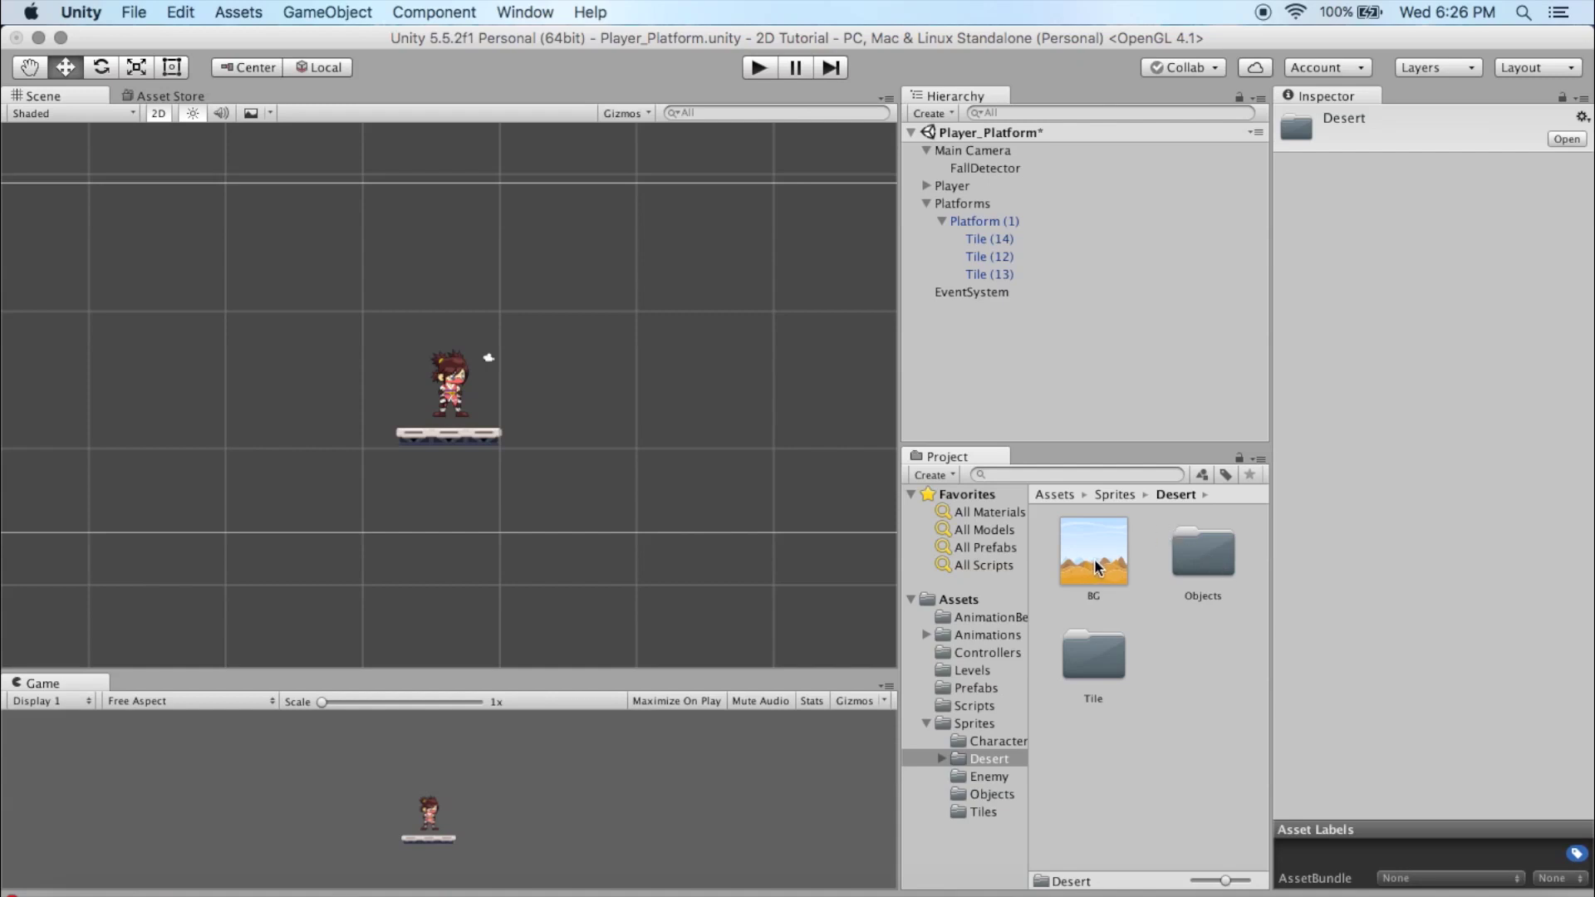
pyautogui.moveTo(1094, 558); pyautogui.dragTo(532, 455)
pyautogui.moveTo(1094, 552); pyautogui.dragTo(1050, 354)
# Step: Set the BG image's texture type to Sprite (2D and UI), keeping the 2D texture shape, and apply the import settings
pyautogui.click(1092, 543)
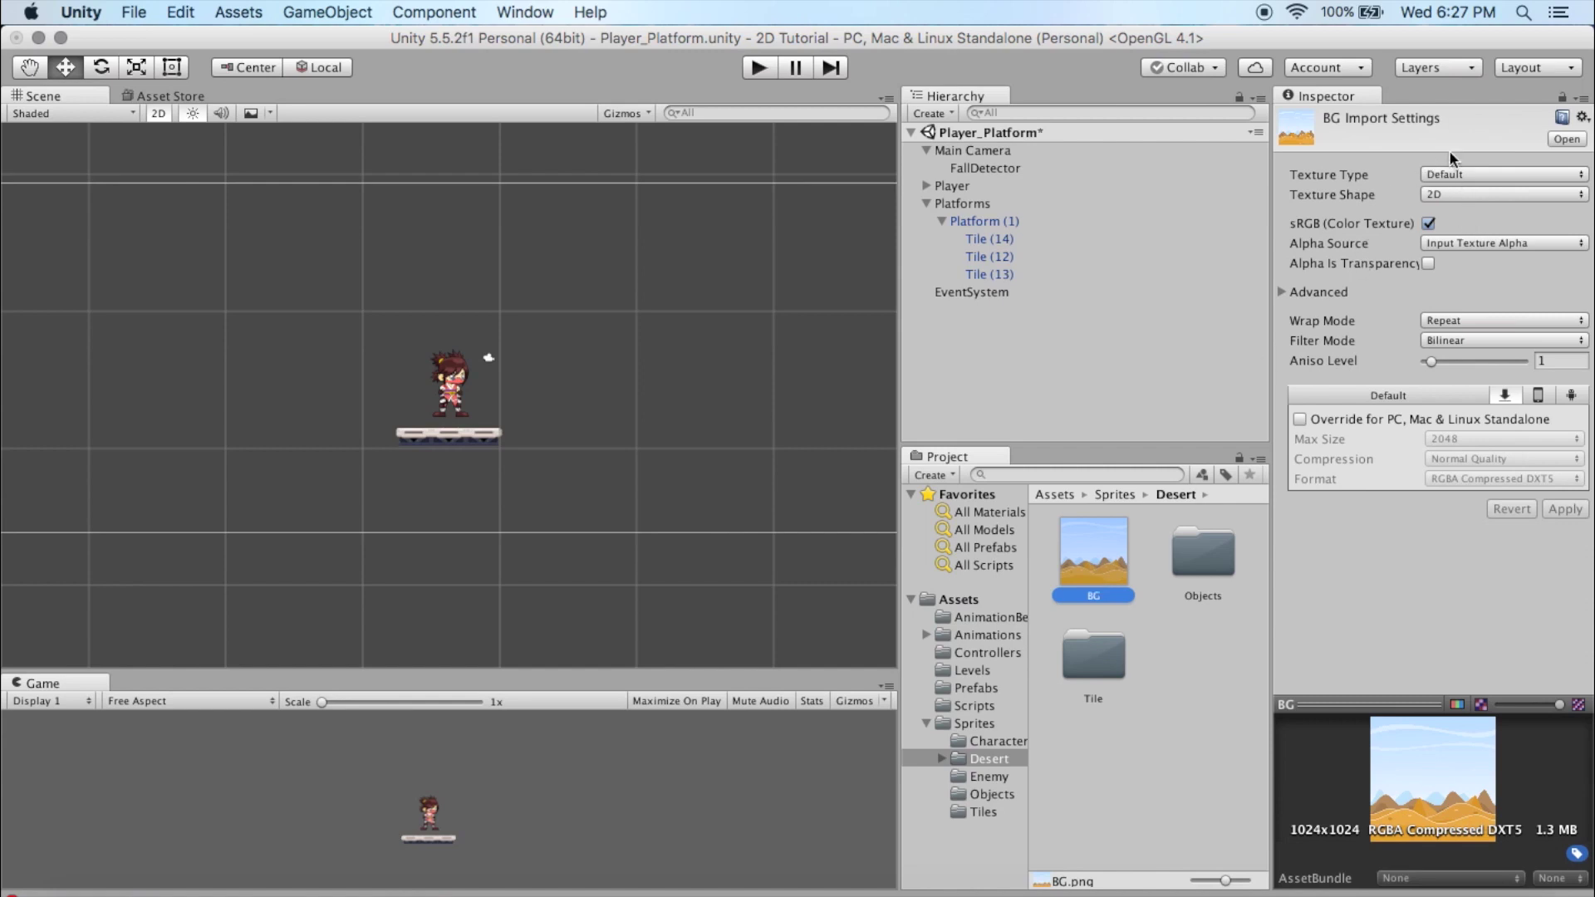
pyautogui.click(1518, 196)
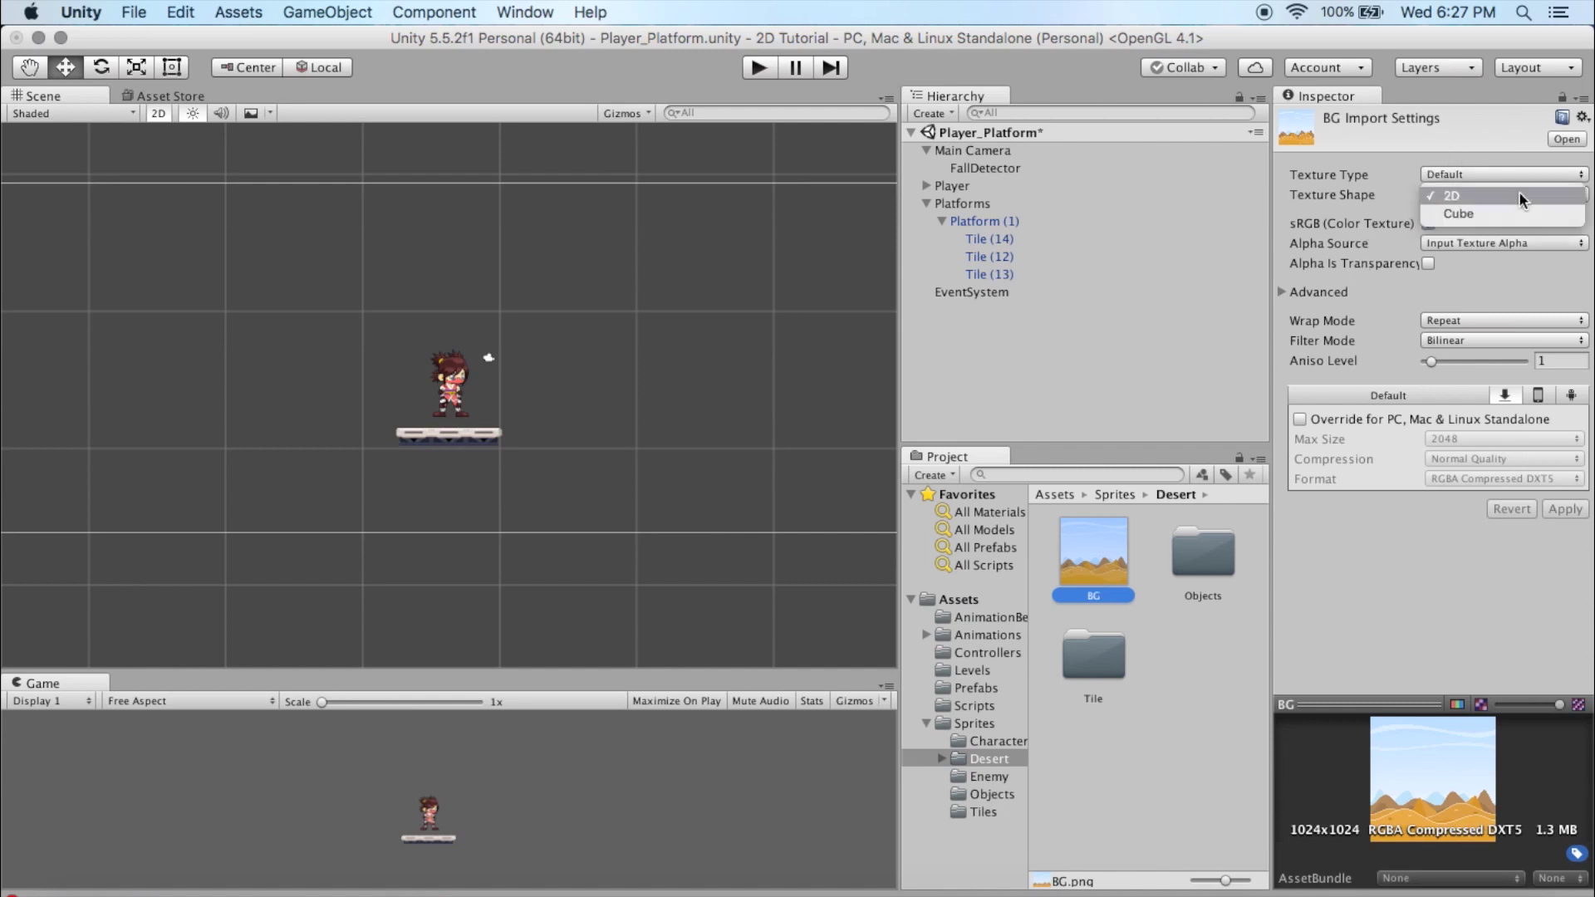
pyautogui.click(1518, 195)
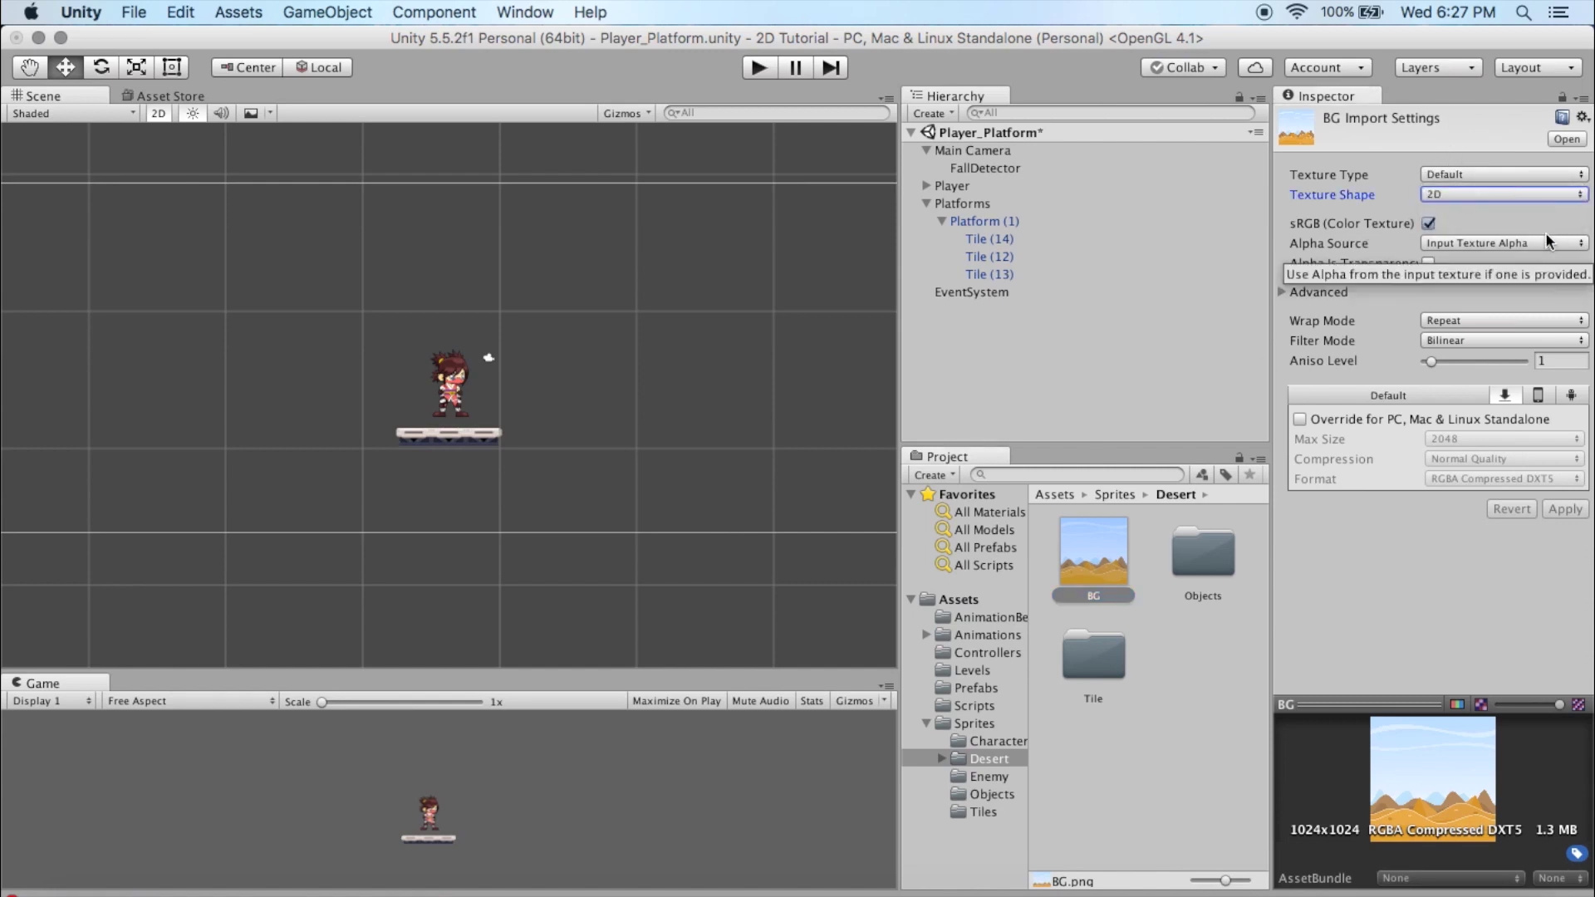
pyautogui.click(1537, 173)
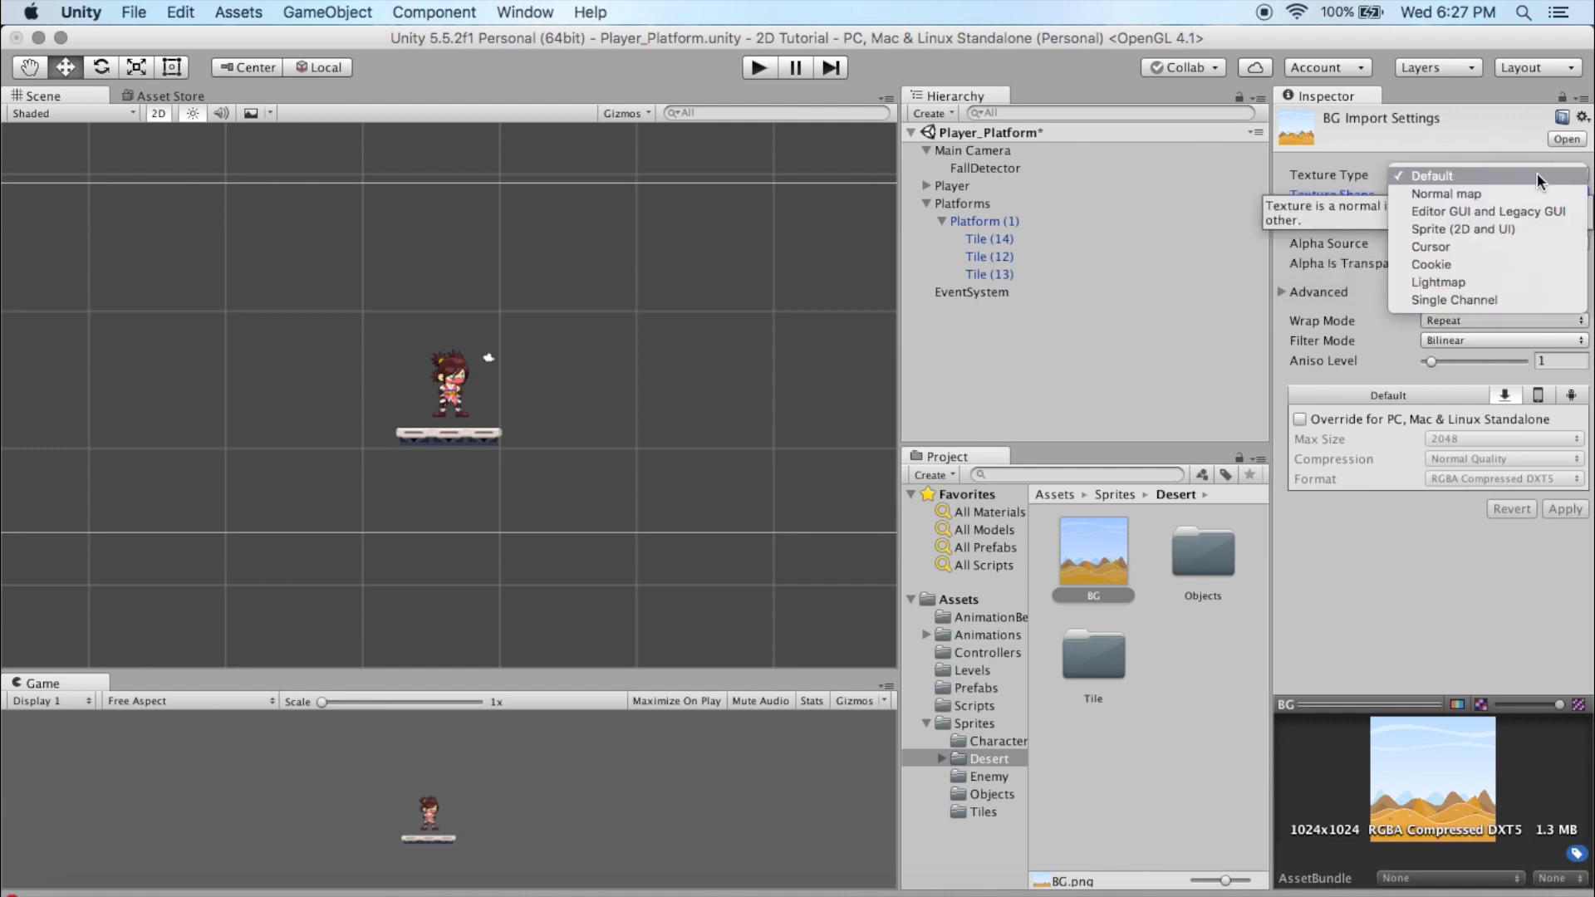
pyautogui.click(1481, 231)
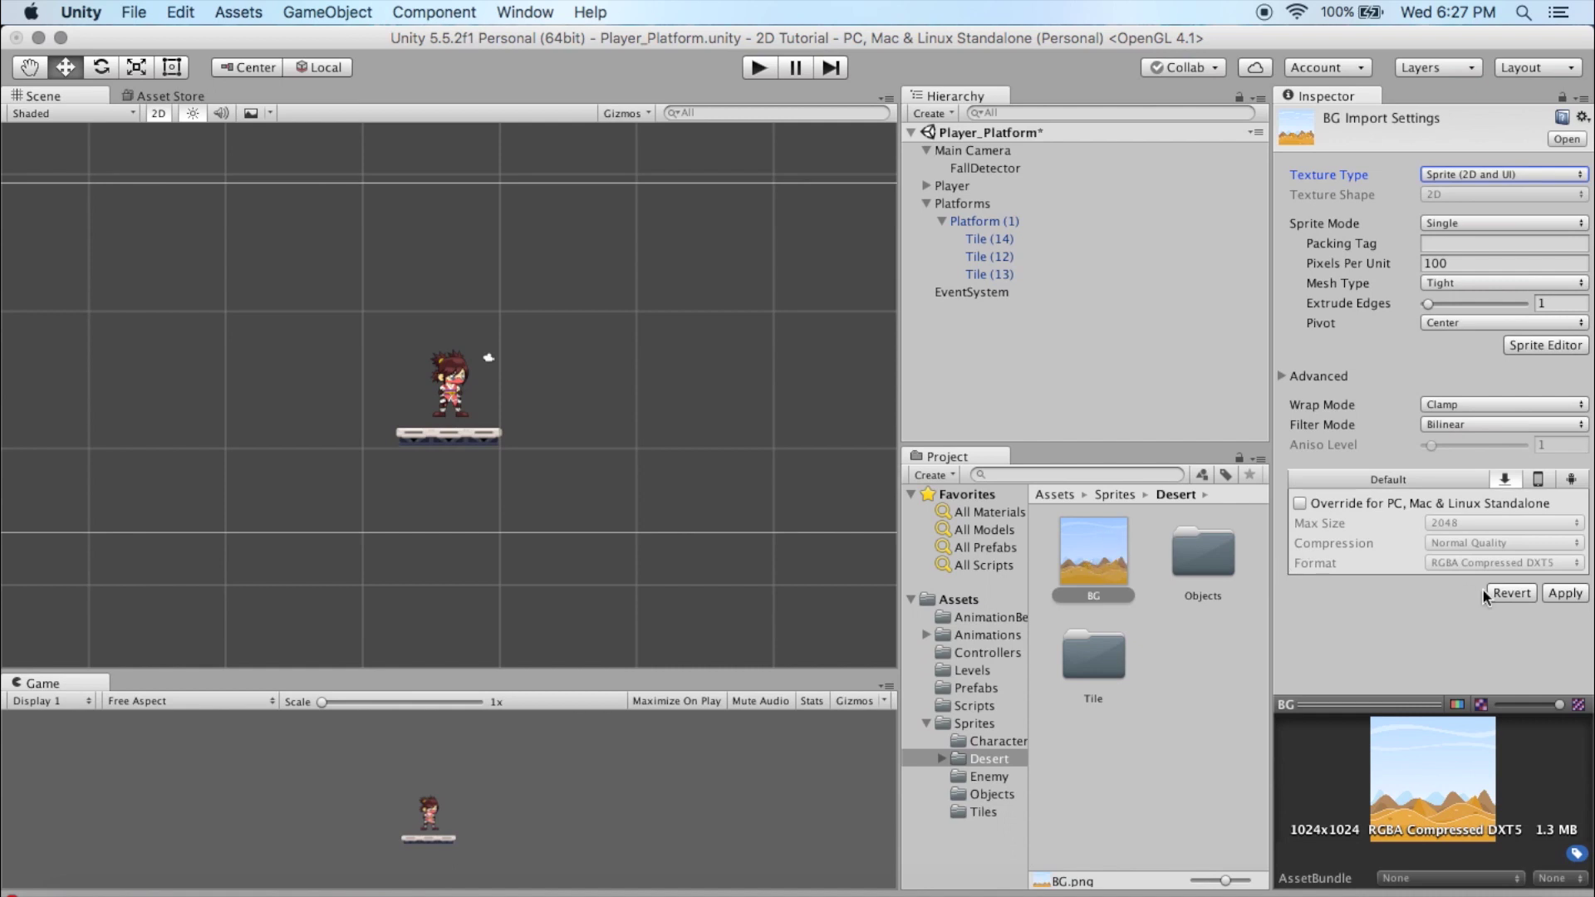
pyautogui.click(1571, 595)
# Step: Place the BG sprite in the scene, move it up to about Y 10.3, and assign it to the Background sorting layer
pyautogui.moveTo(1098, 544); pyautogui.dragTo(469, 402)
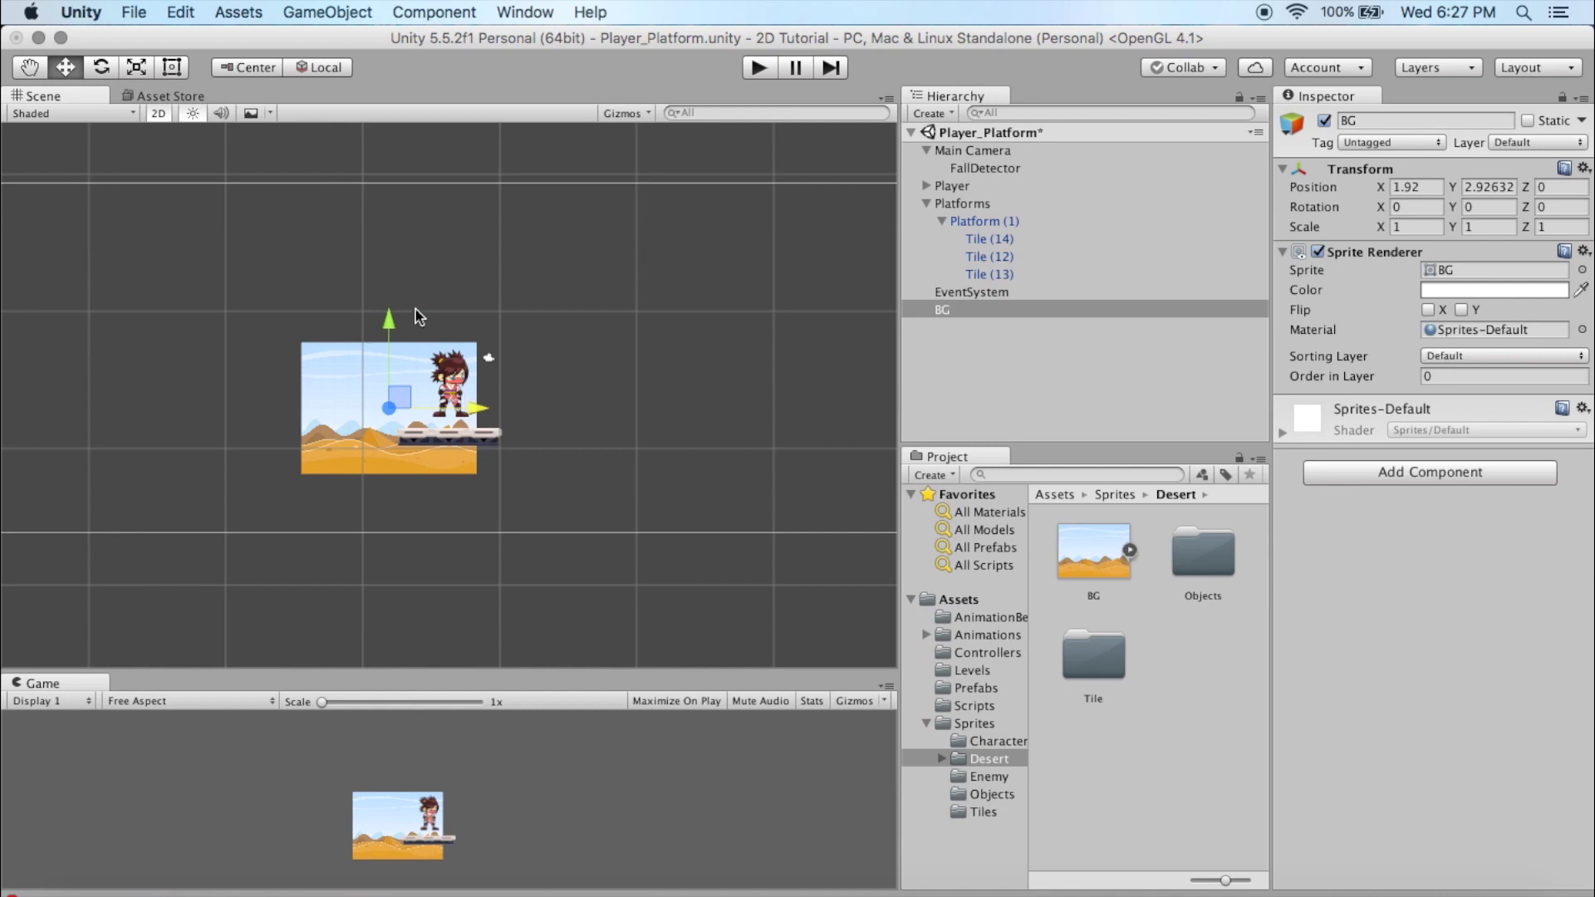
pyautogui.moveTo(389, 322); pyautogui.dragTo(388, 225)
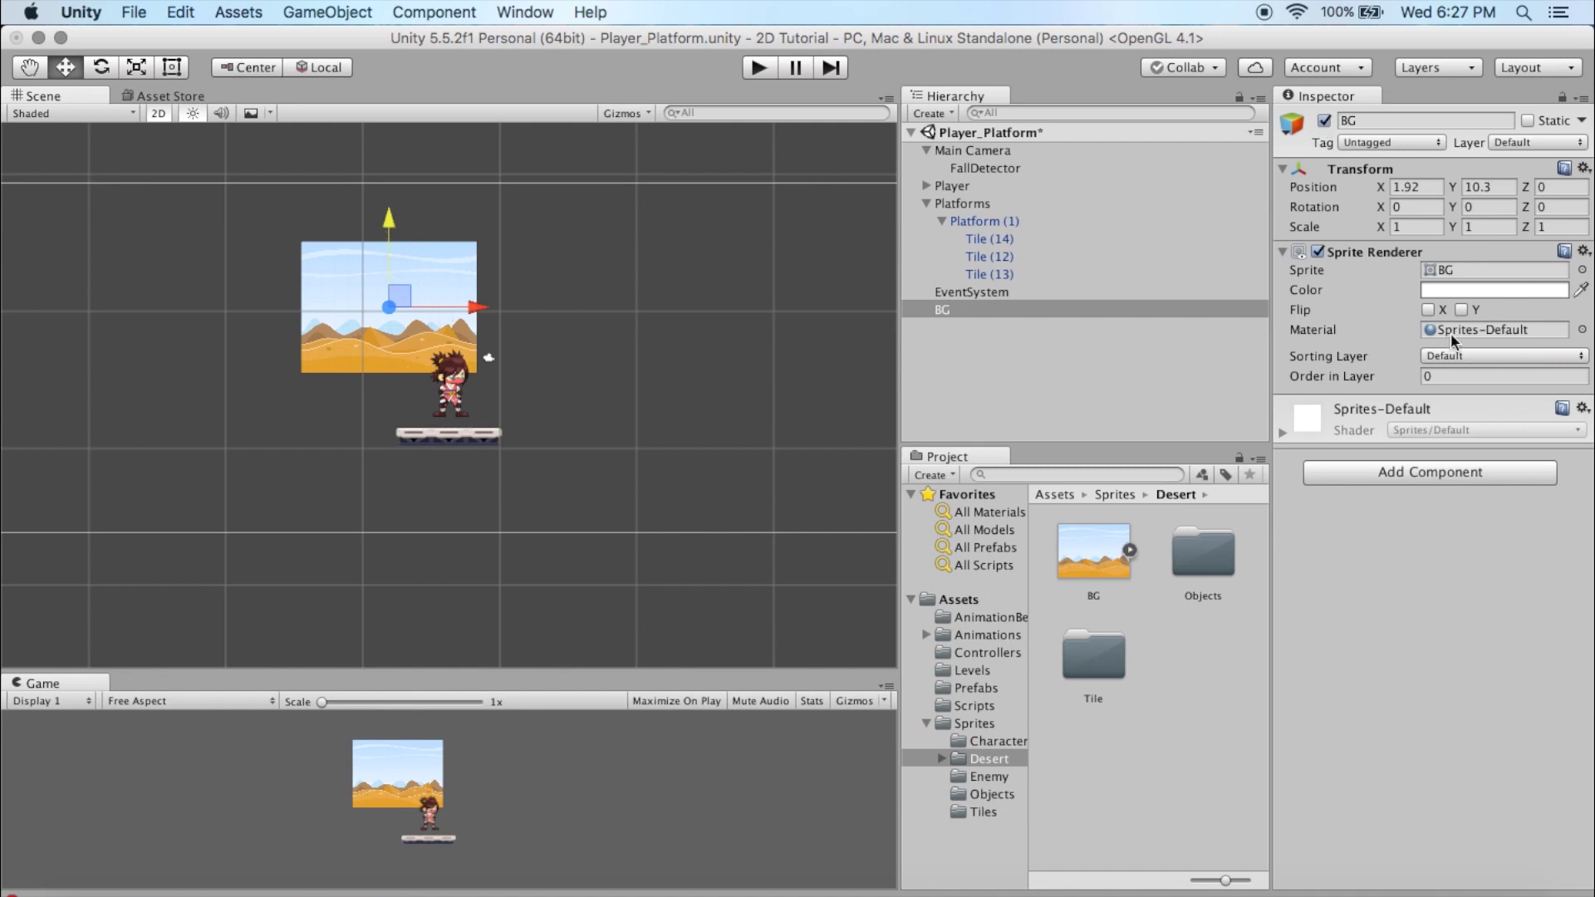
pyautogui.click(1506, 358)
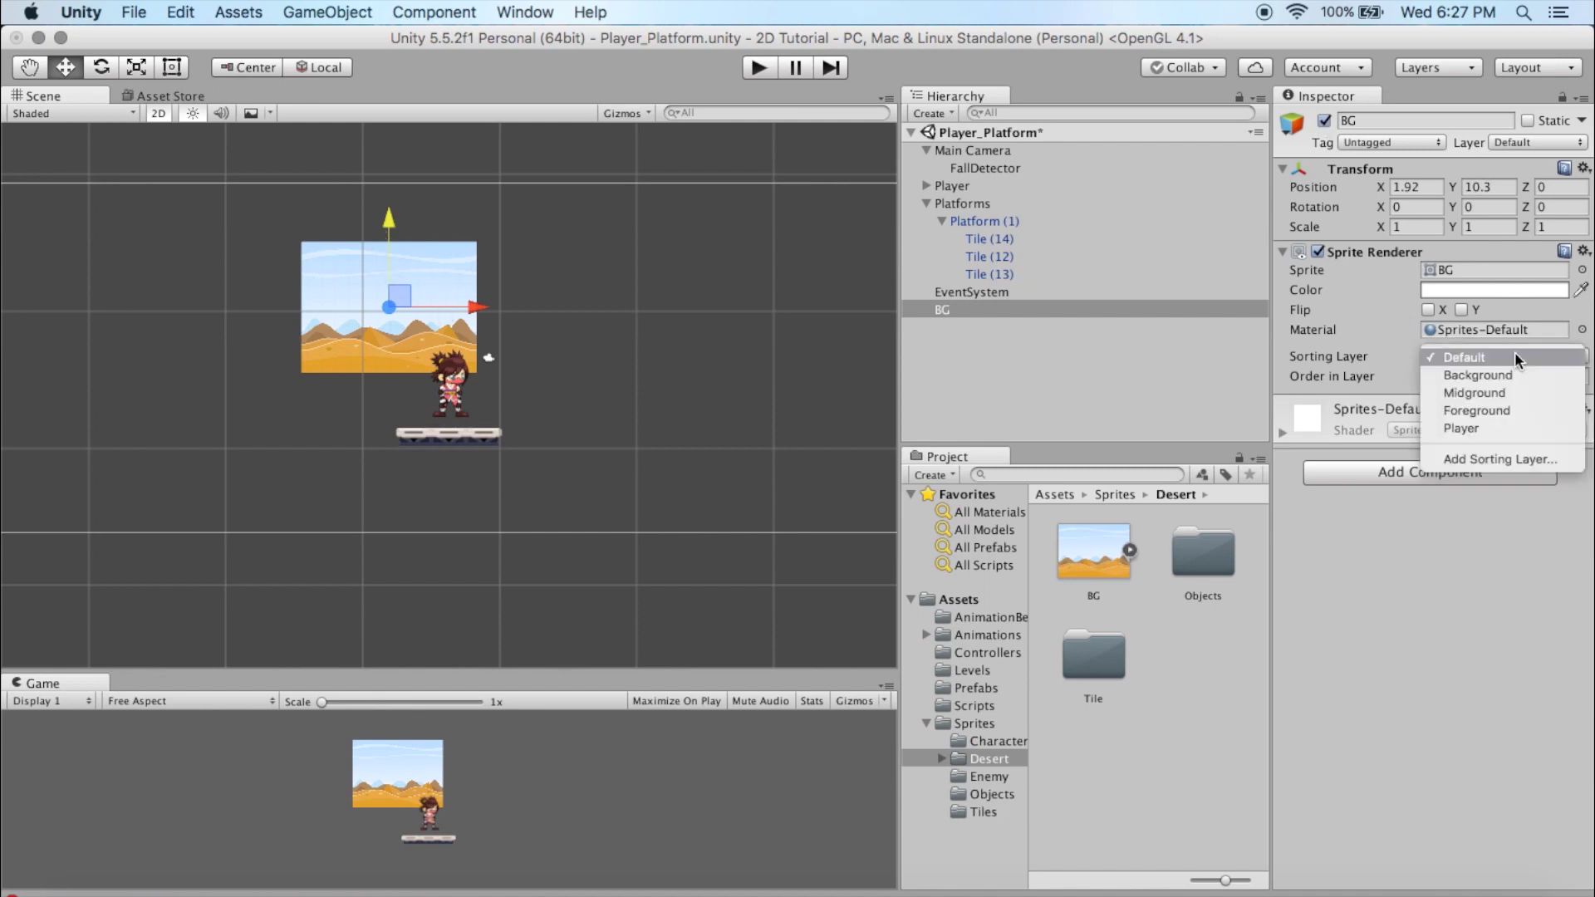
pyautogui.click(1512, 374)
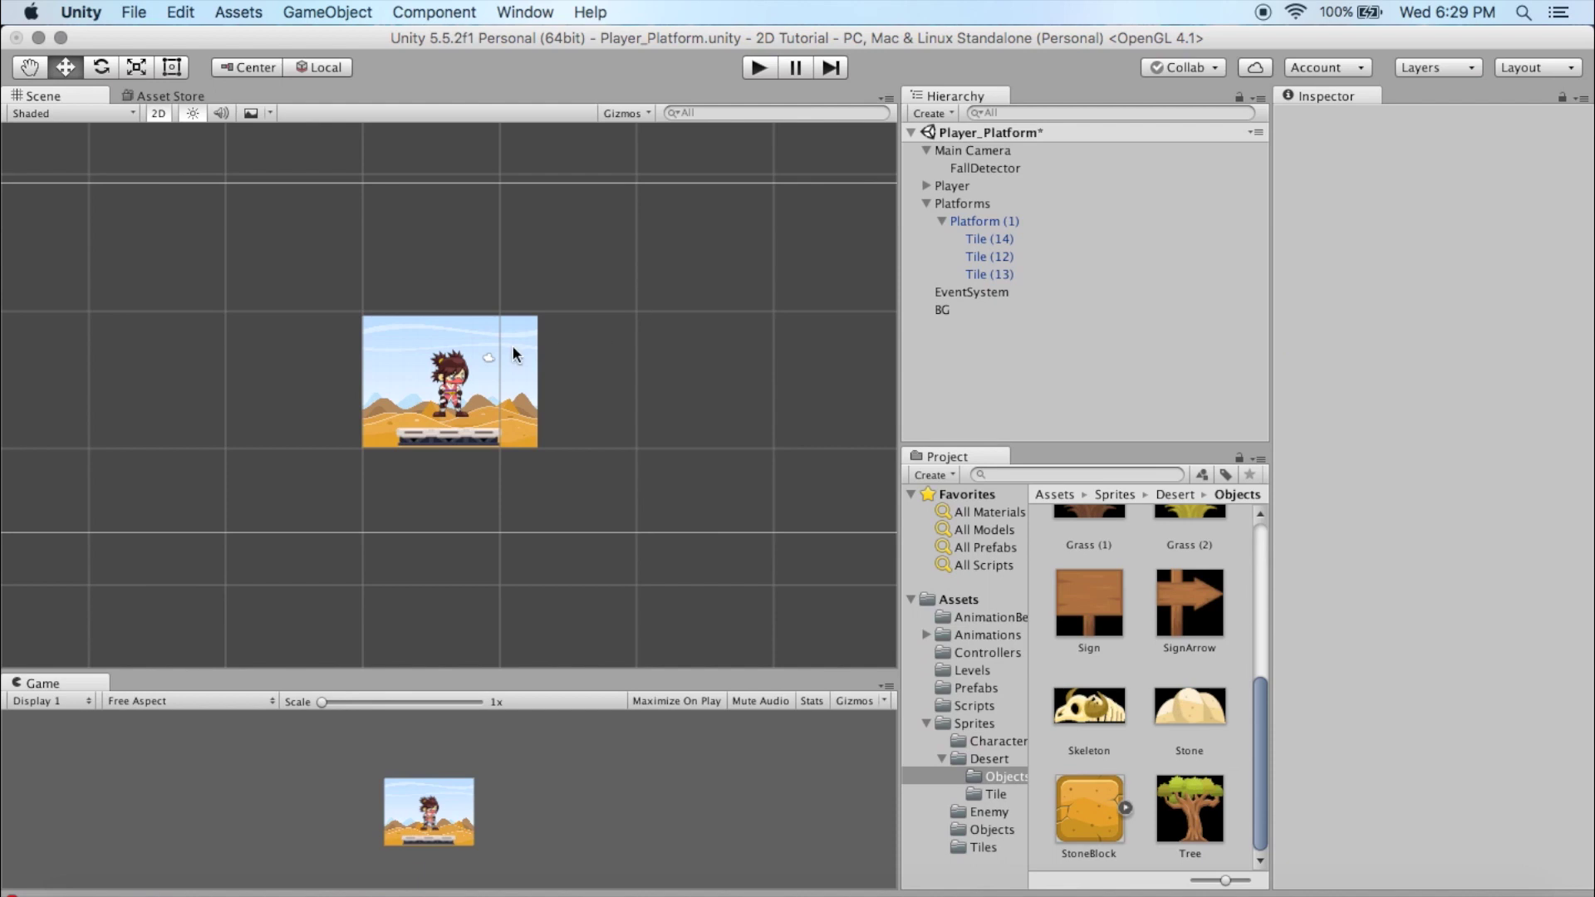
# Step: Move the BG sprite above the player to about Y 13.38 and enlarge it proportionally to a scale of about 3.89
pyautogui.click(512, 345)
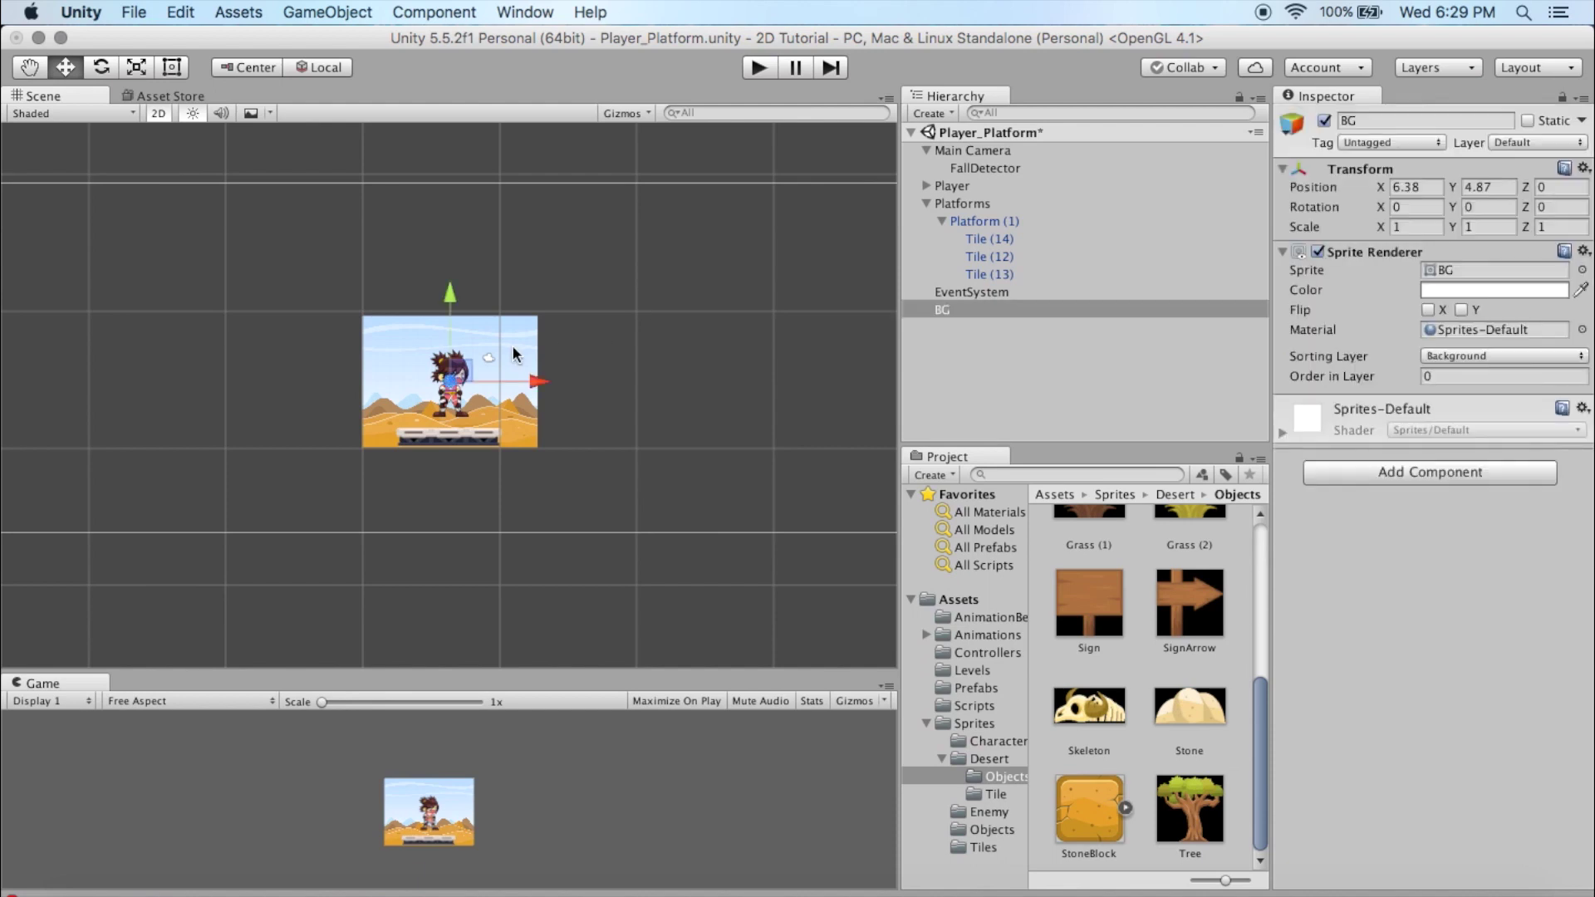
pyautogui.click(448, 441)
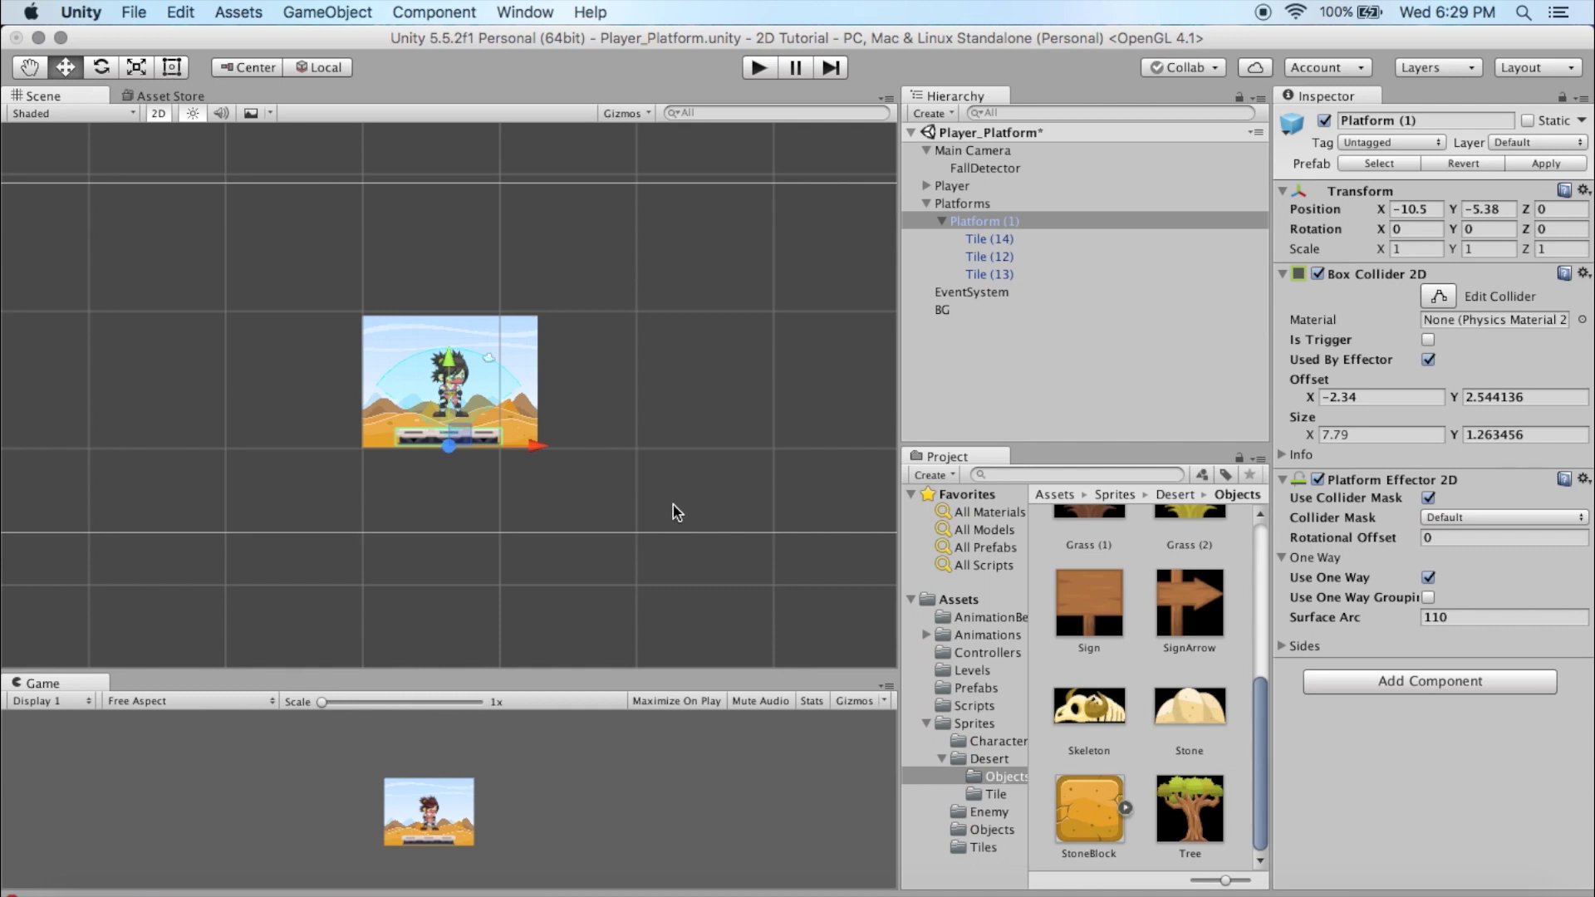
pyautogui.click(532, 335)
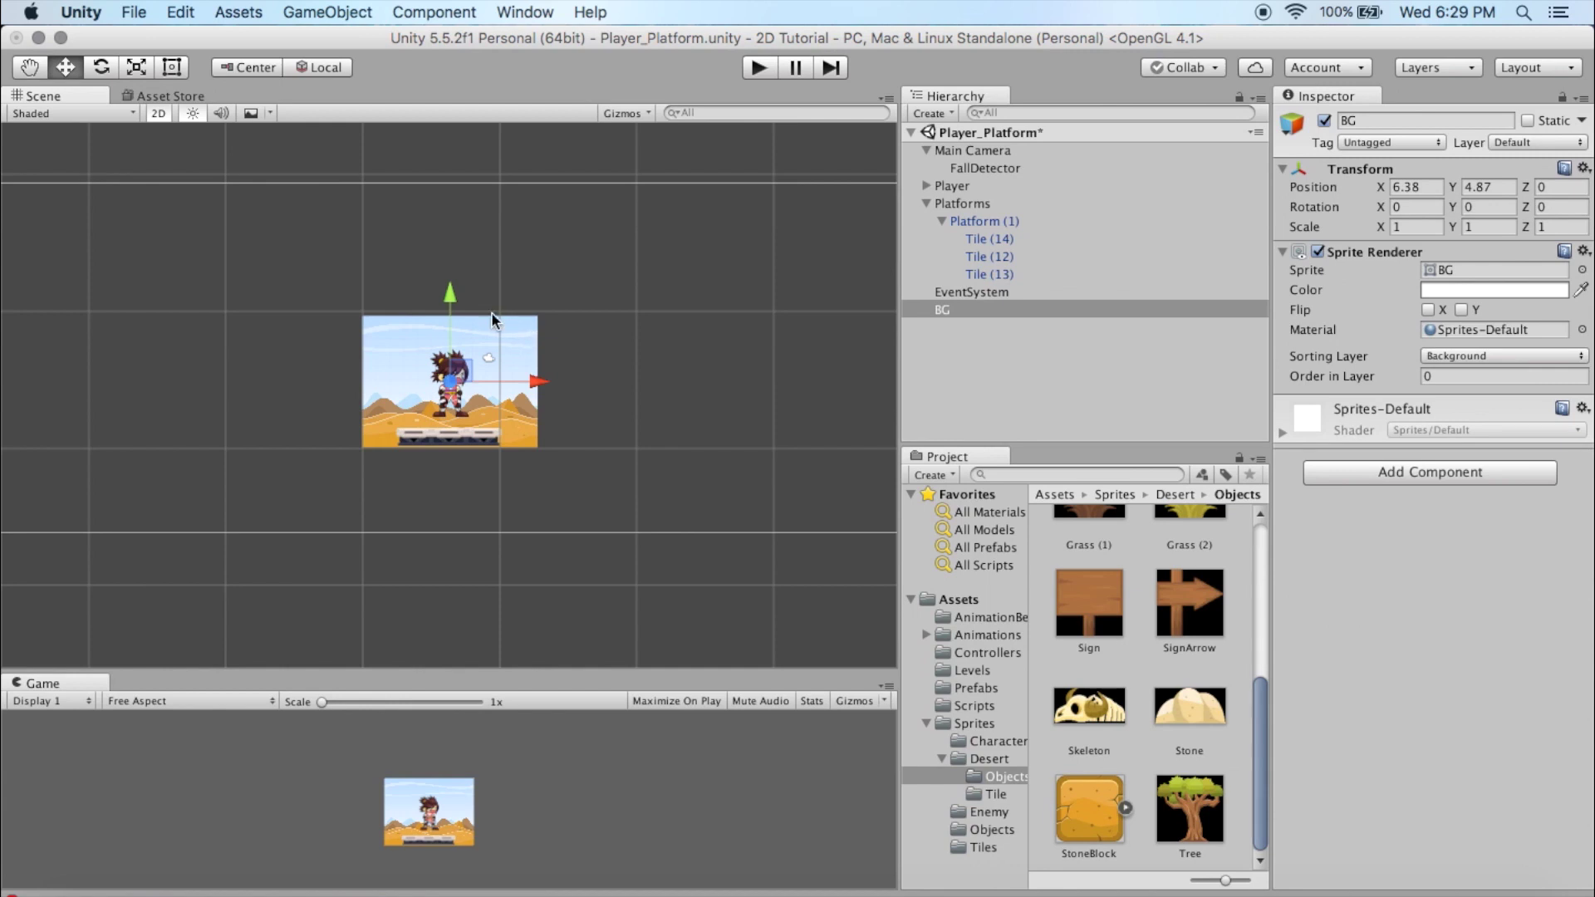
pyautogui.moveTo(456, 297); pyautogui.dragTo(465, 176)
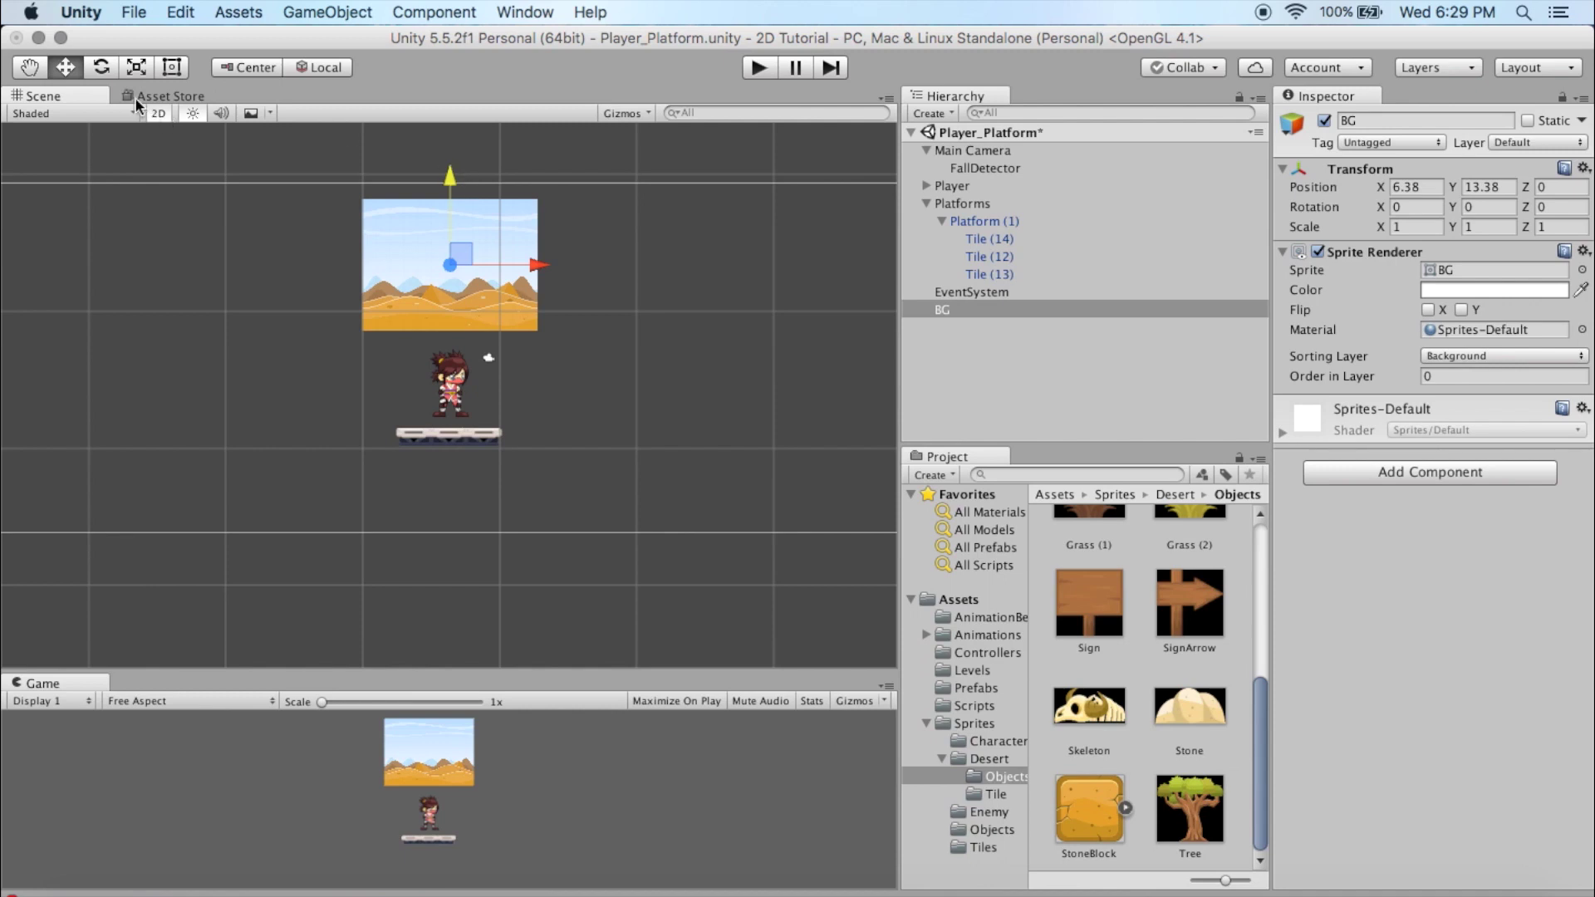
pyautogui.click(171, 66)
pyautogui.moveTo(537, 333); pyautogui.dragTo(1025, 731)
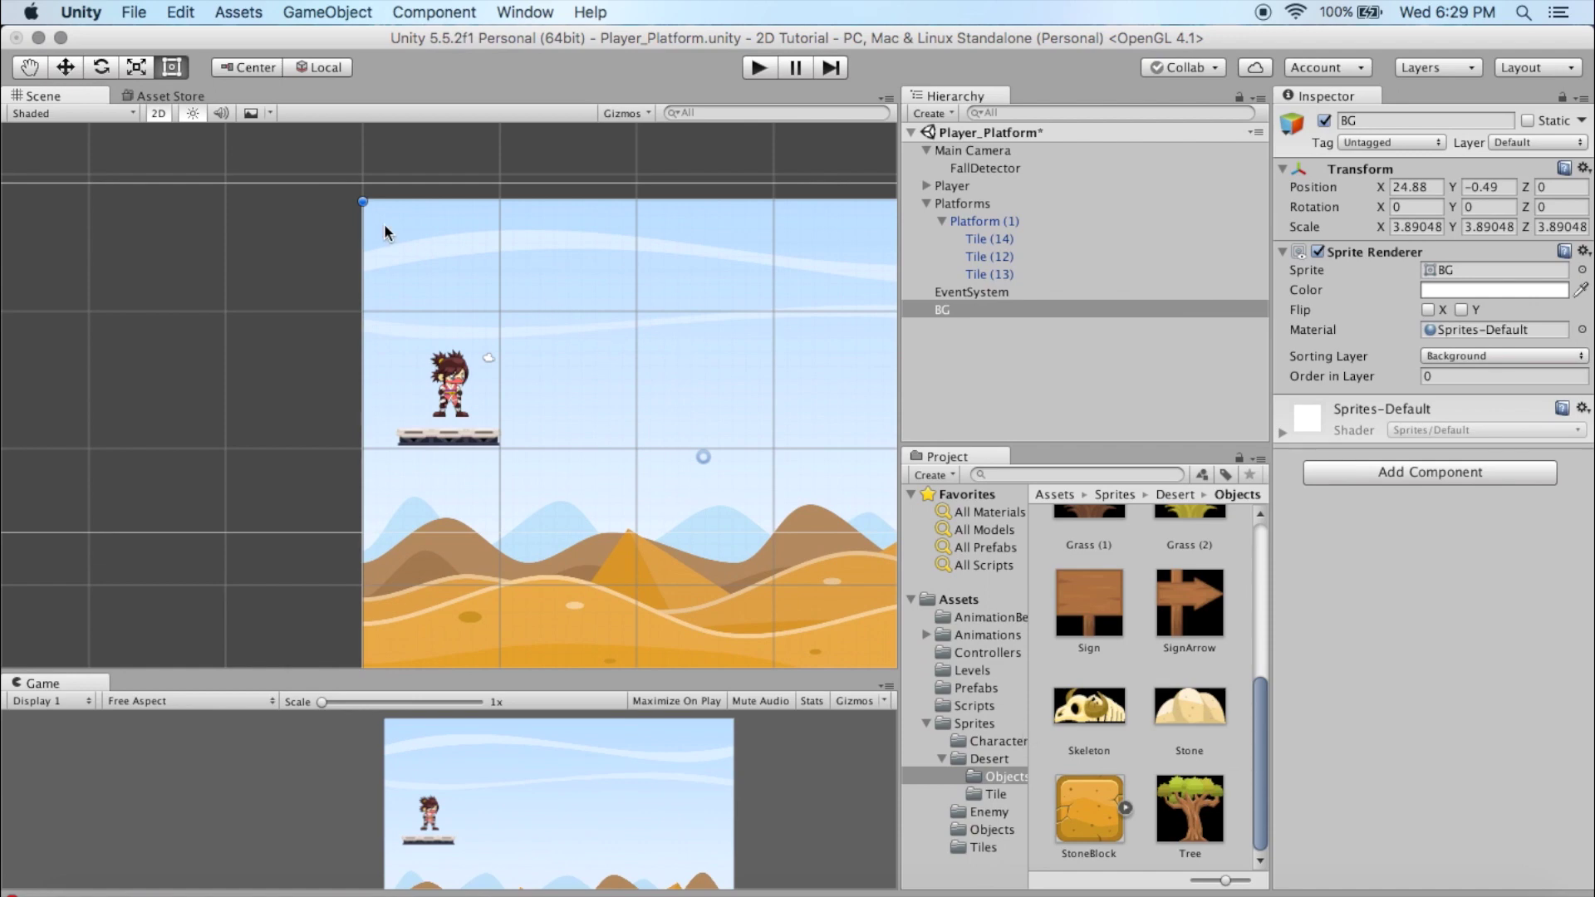
# Step: Enlarge the BG sprite to a scale of about 7.51 and move it to about X -14.2, Y 5.4
pyautogui.scroll(-5, 411, 337)
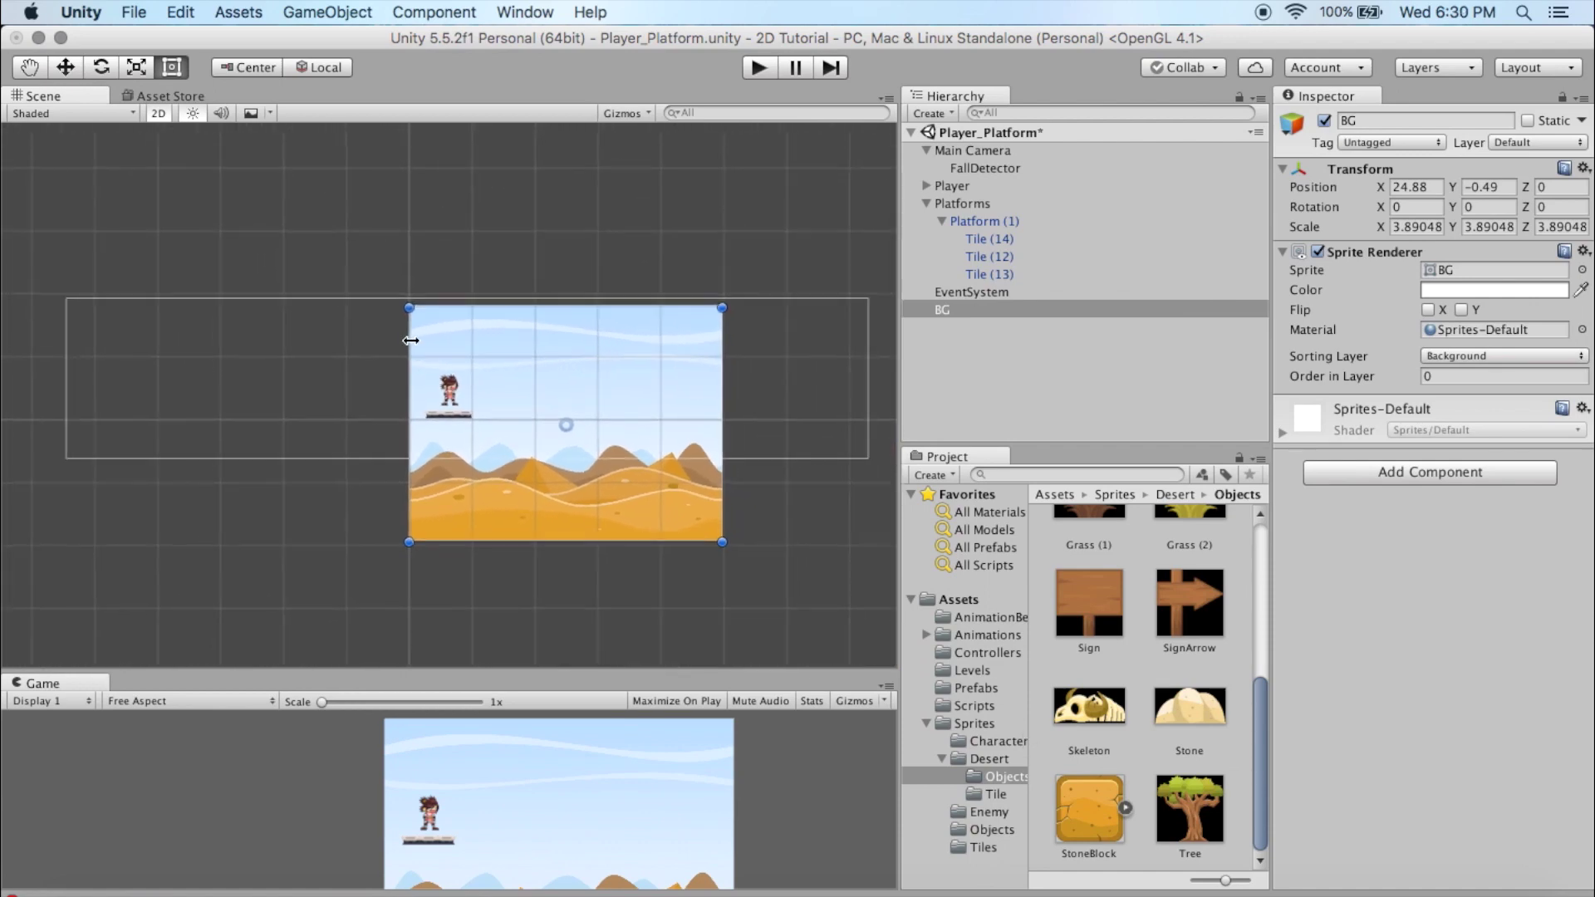
pyautogui.moveTo(409, 309); pyautogui.dragTo(117, 91)
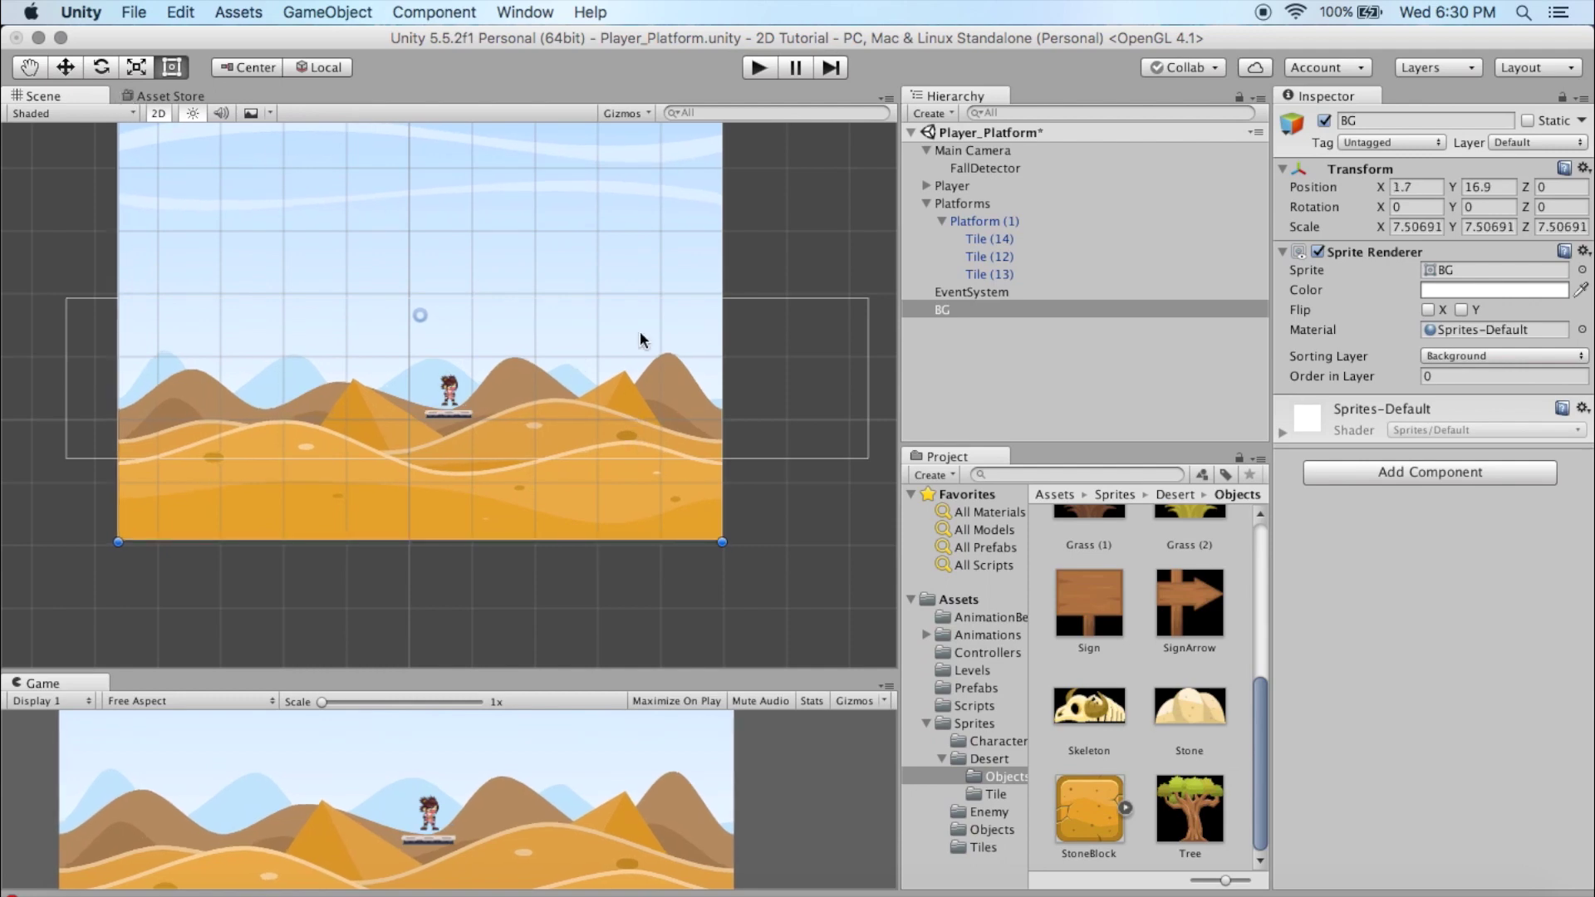
pyautogui.moveTo(632, 251); pyautogui.dragTo(528, 324)
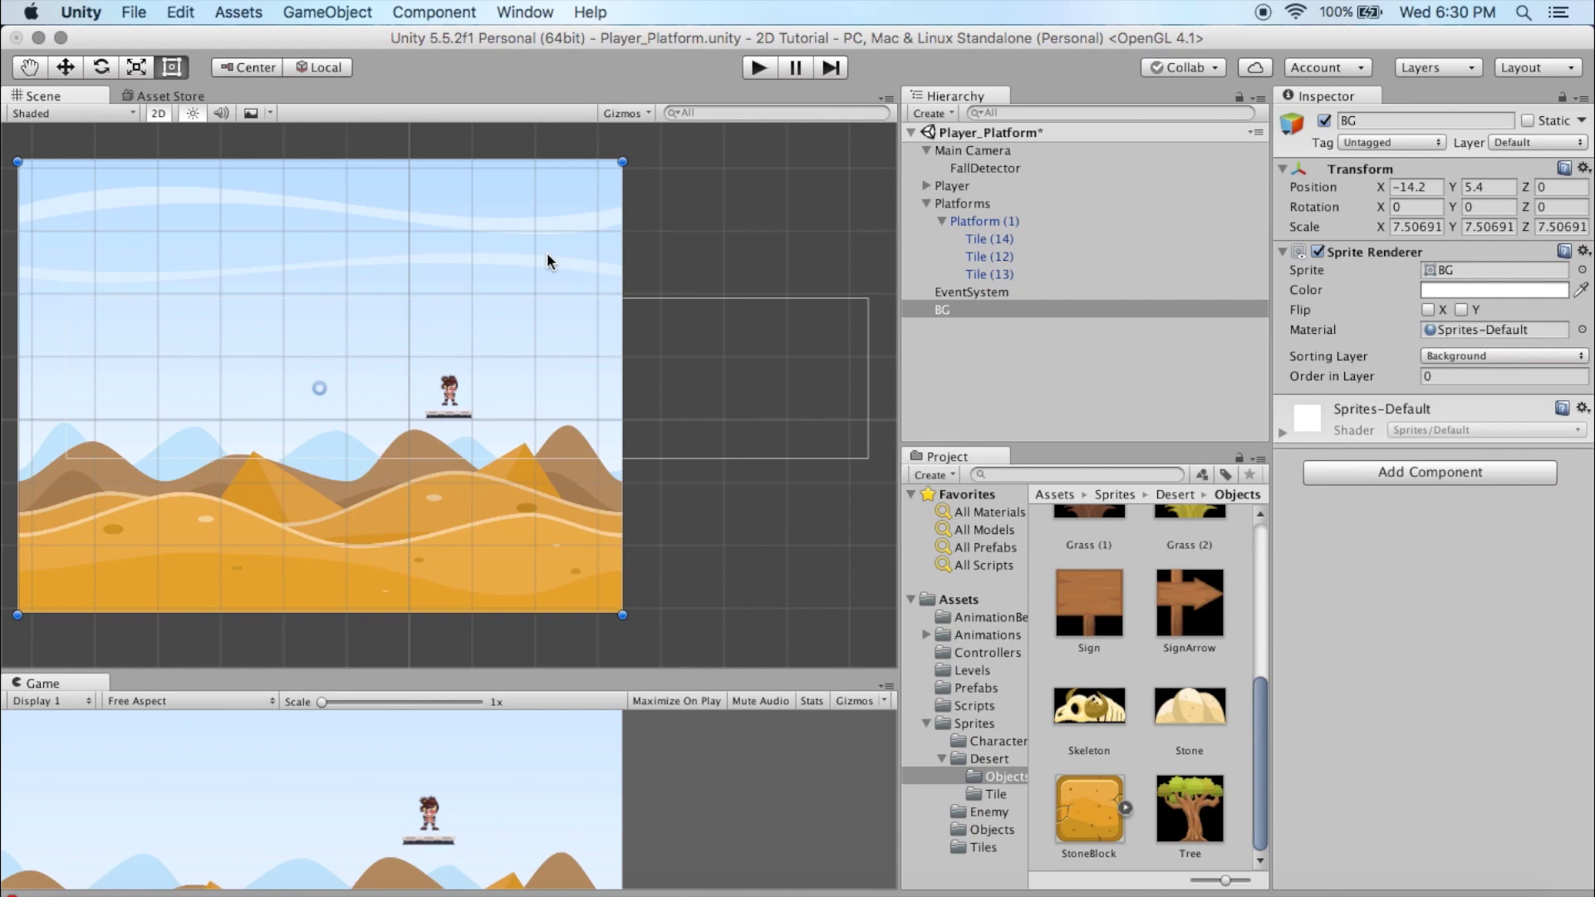
# Step: Duplicate the BG sprite and move the copy along the X axis to about 81.9, edge to edge with the original
pyautogui.press('super+d')
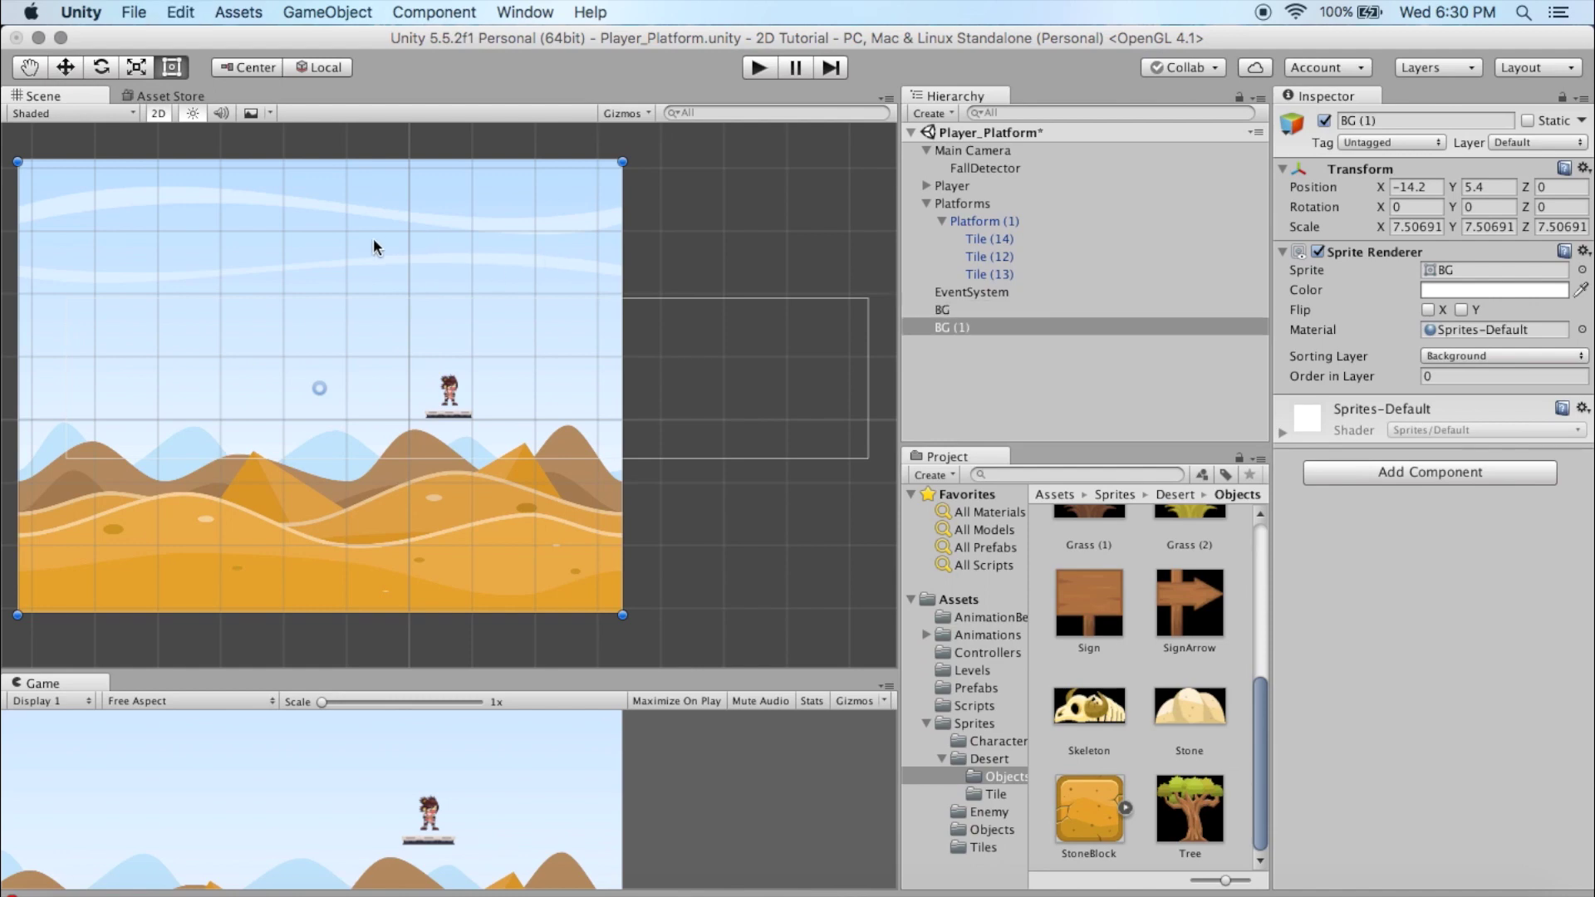
pyautogui.press('w')
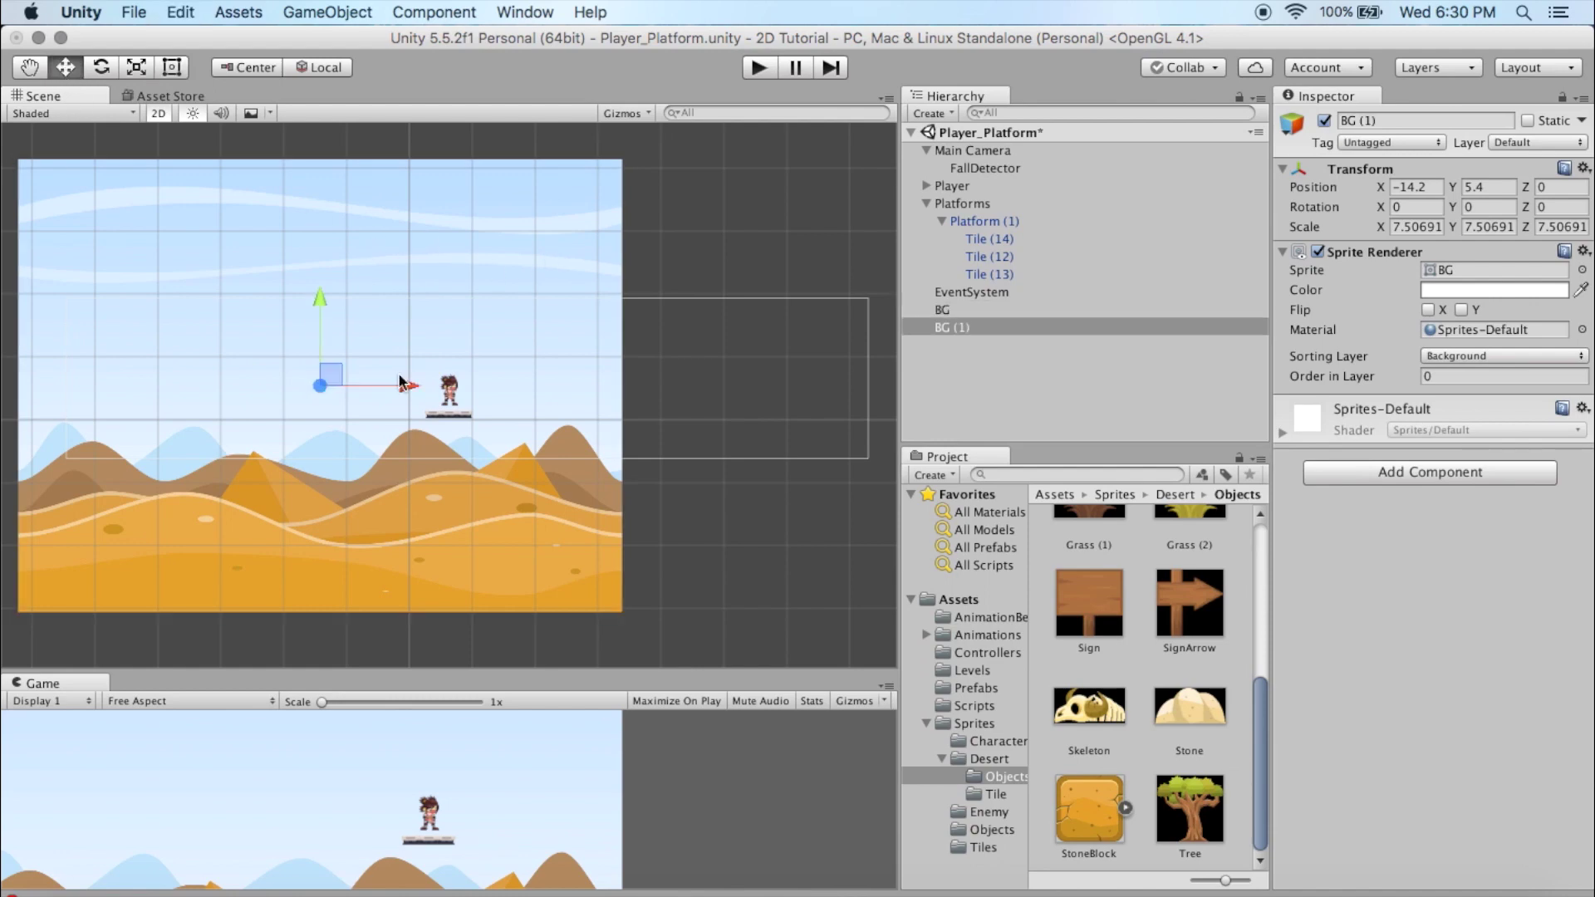
pyautogui.moveTo(403, 389); pyautogui.dragTo(765, 389)
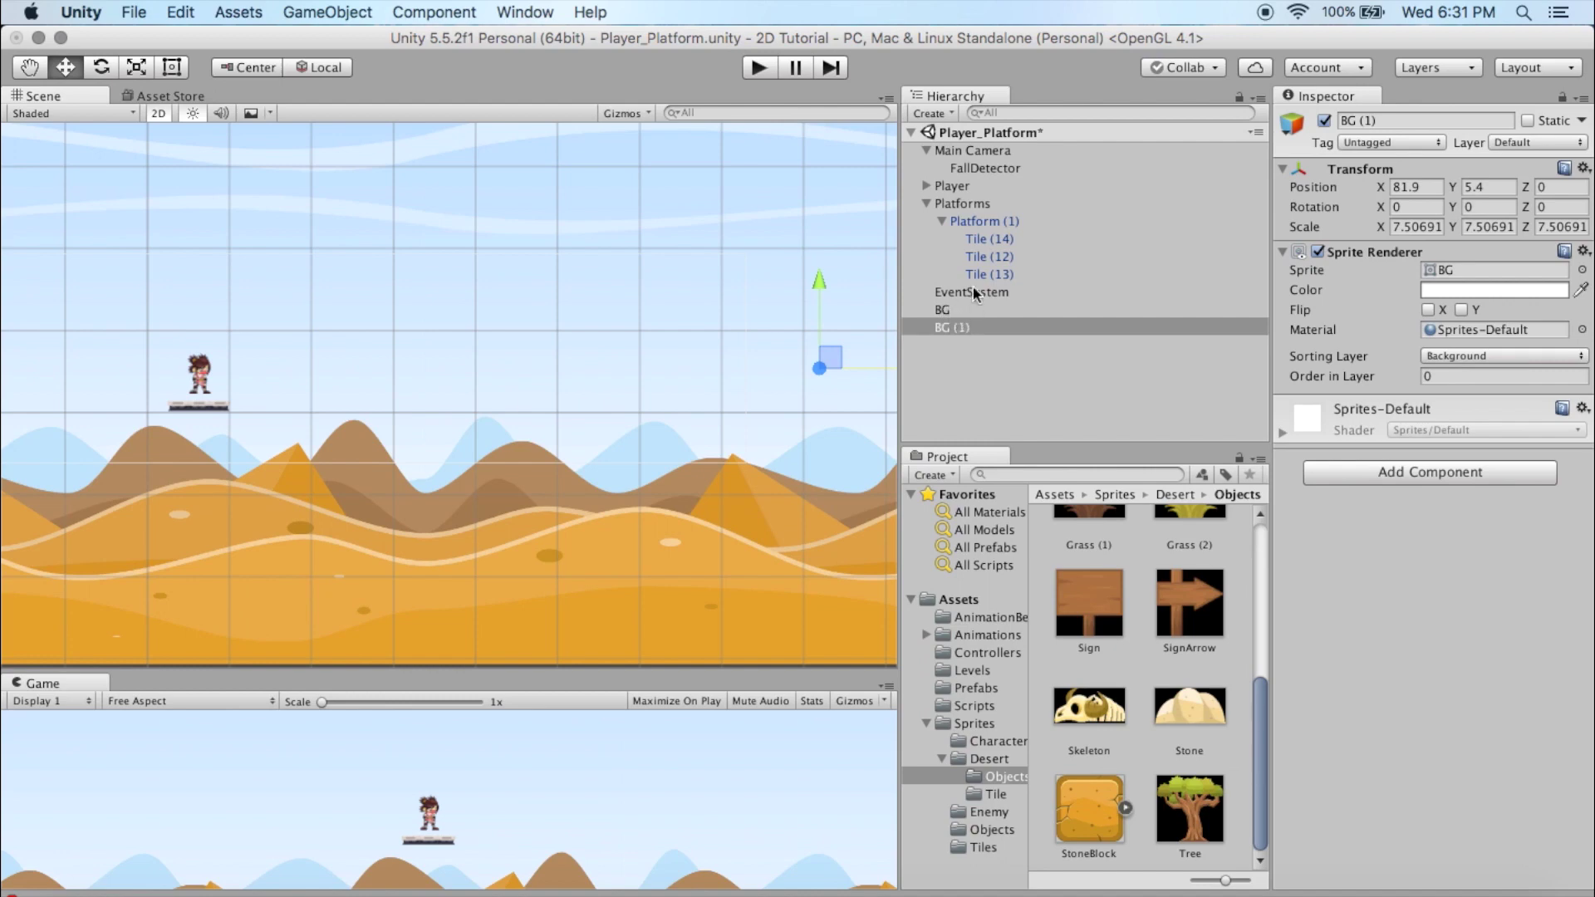
# Step: Create an empty game object in the hierarchy and name it BG
pyautogui.keyDown('shift'); pyautogui.click(942, 309); pyautogui.keyUp('shift')
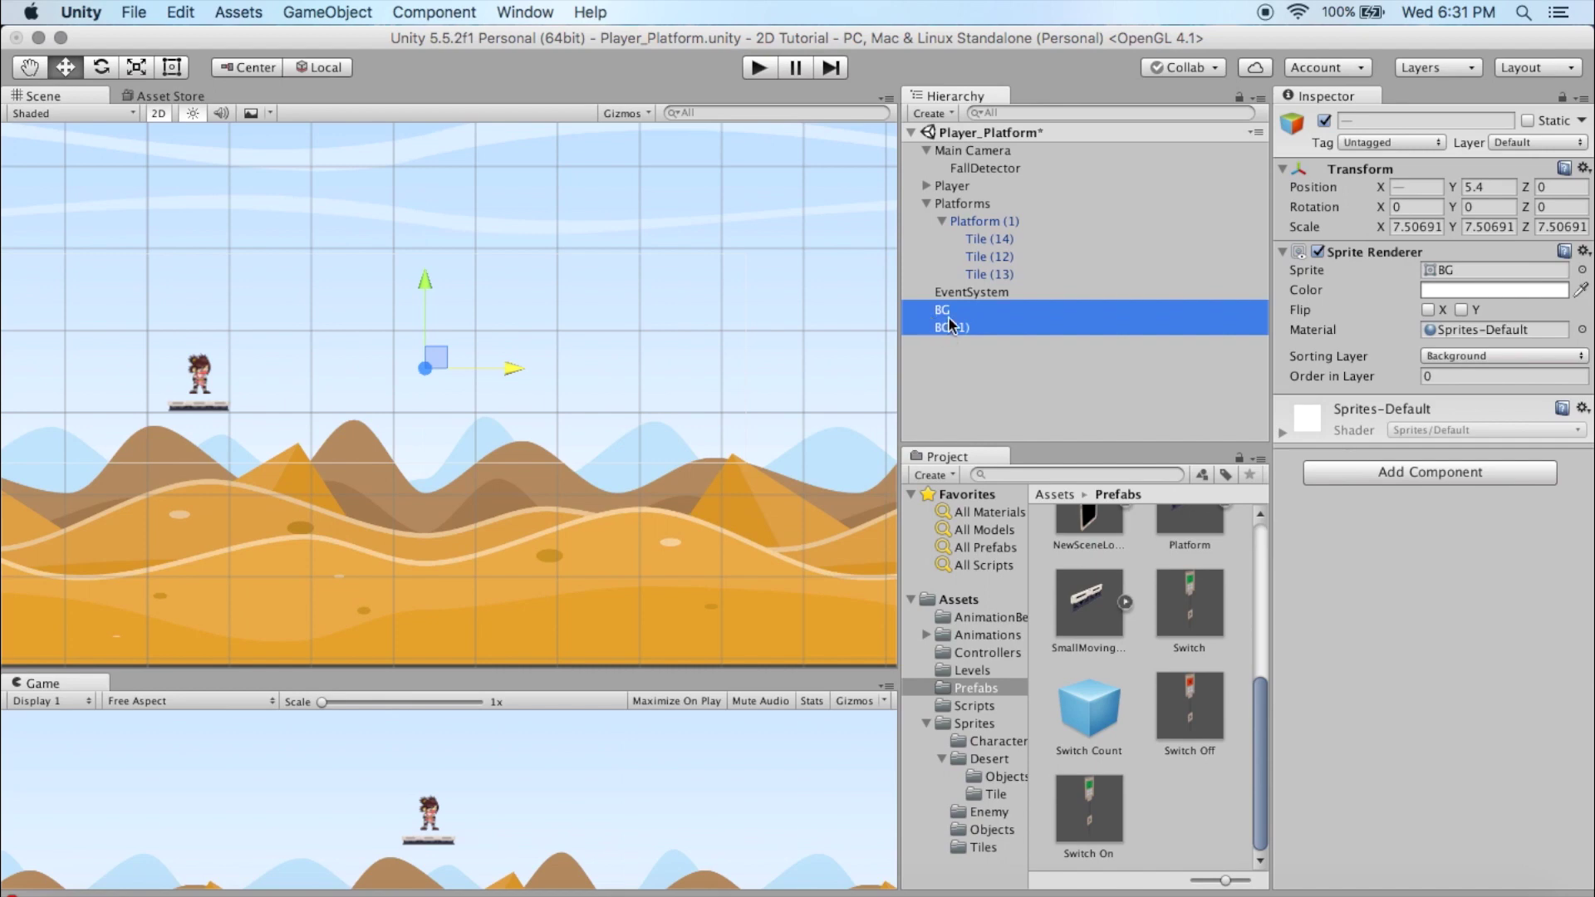
pyautogui.click(947, 110)
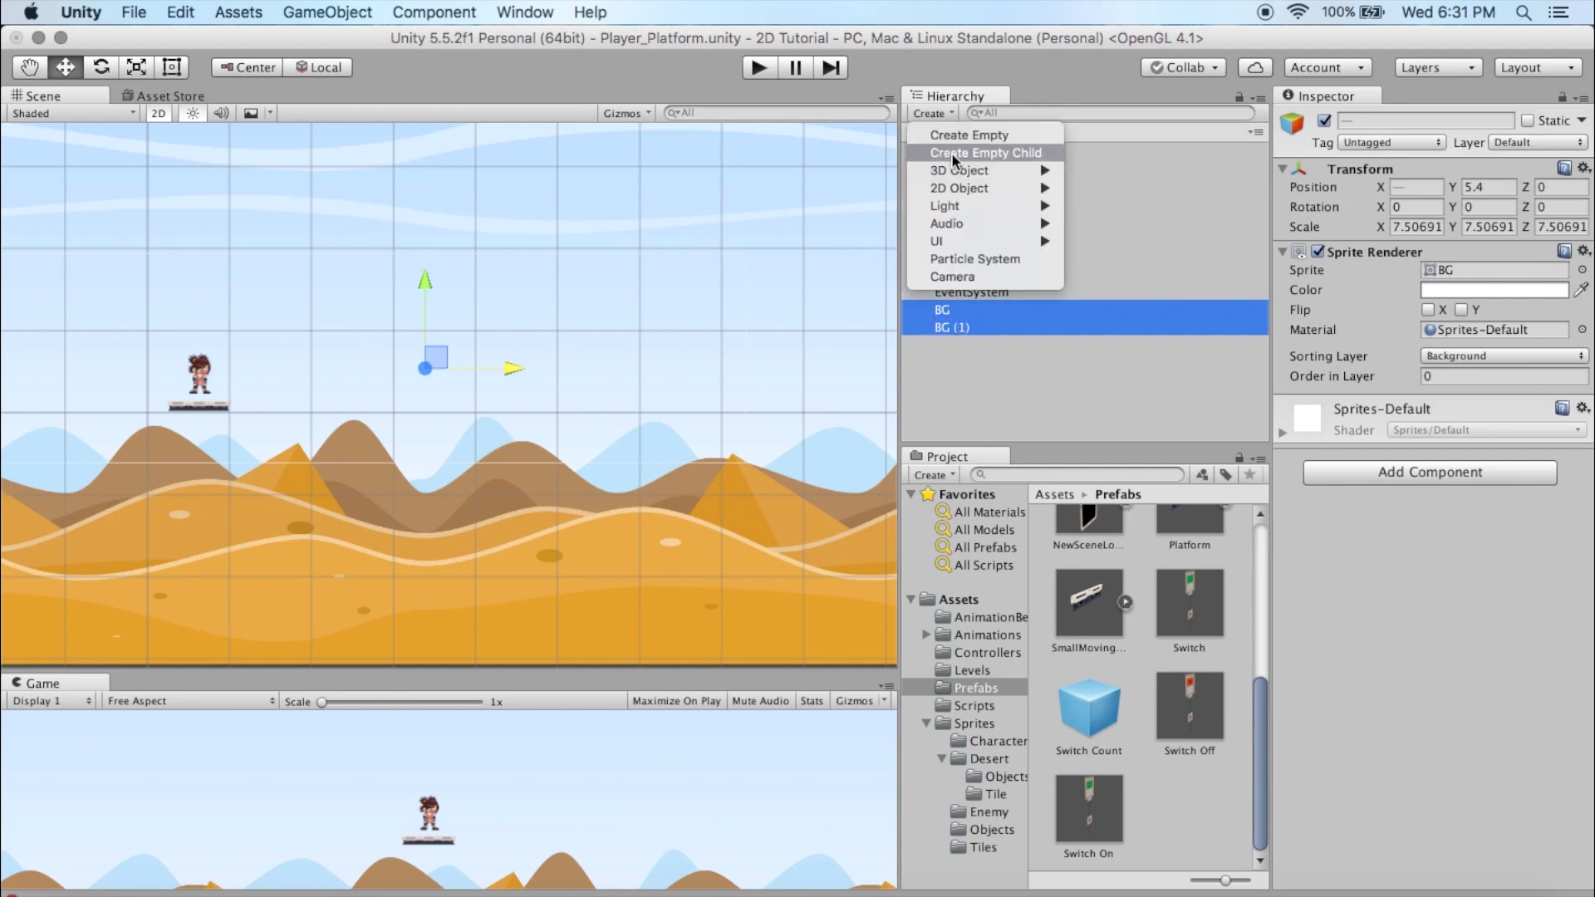
pyautogui.click(967, 134)
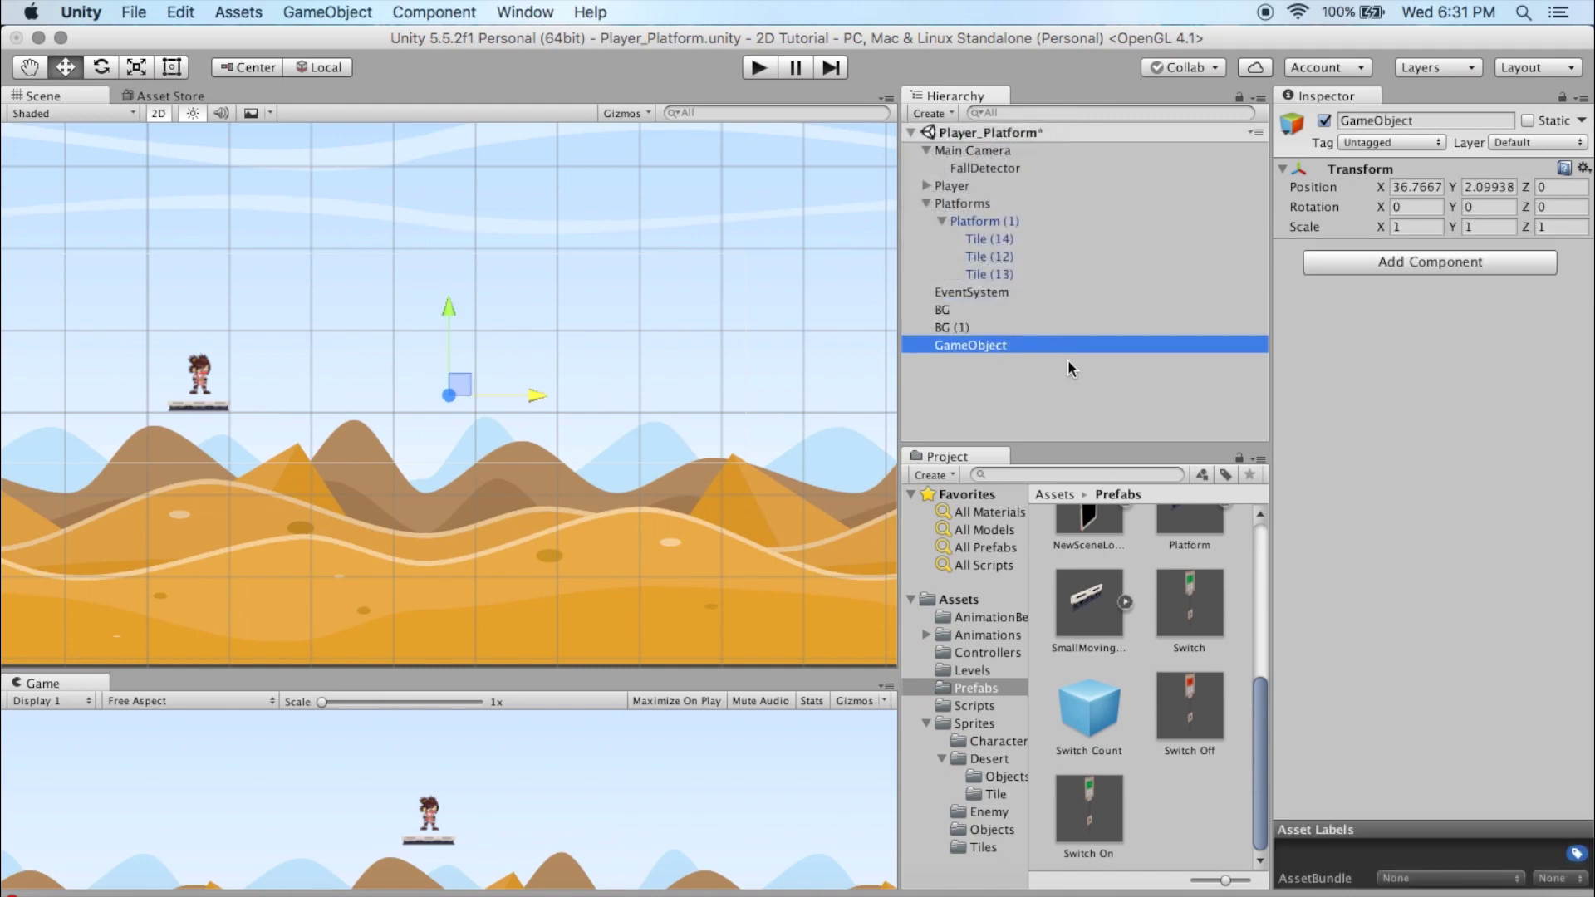
pyautogui.click(995, 346)
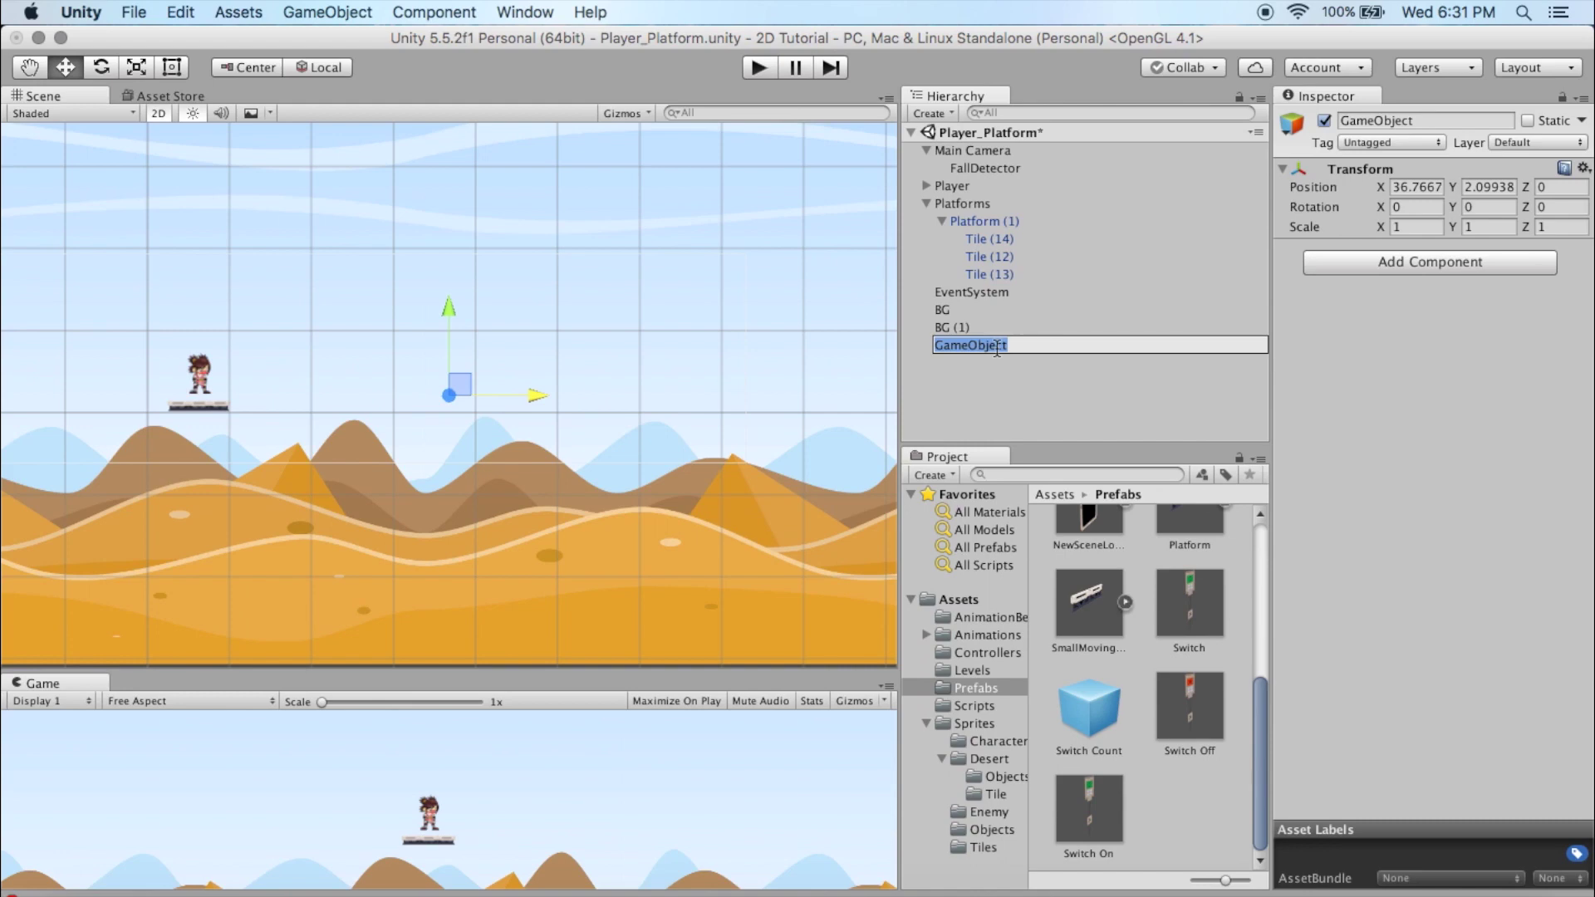
pyautogui.write('BG')
pyautogui.press('Return')
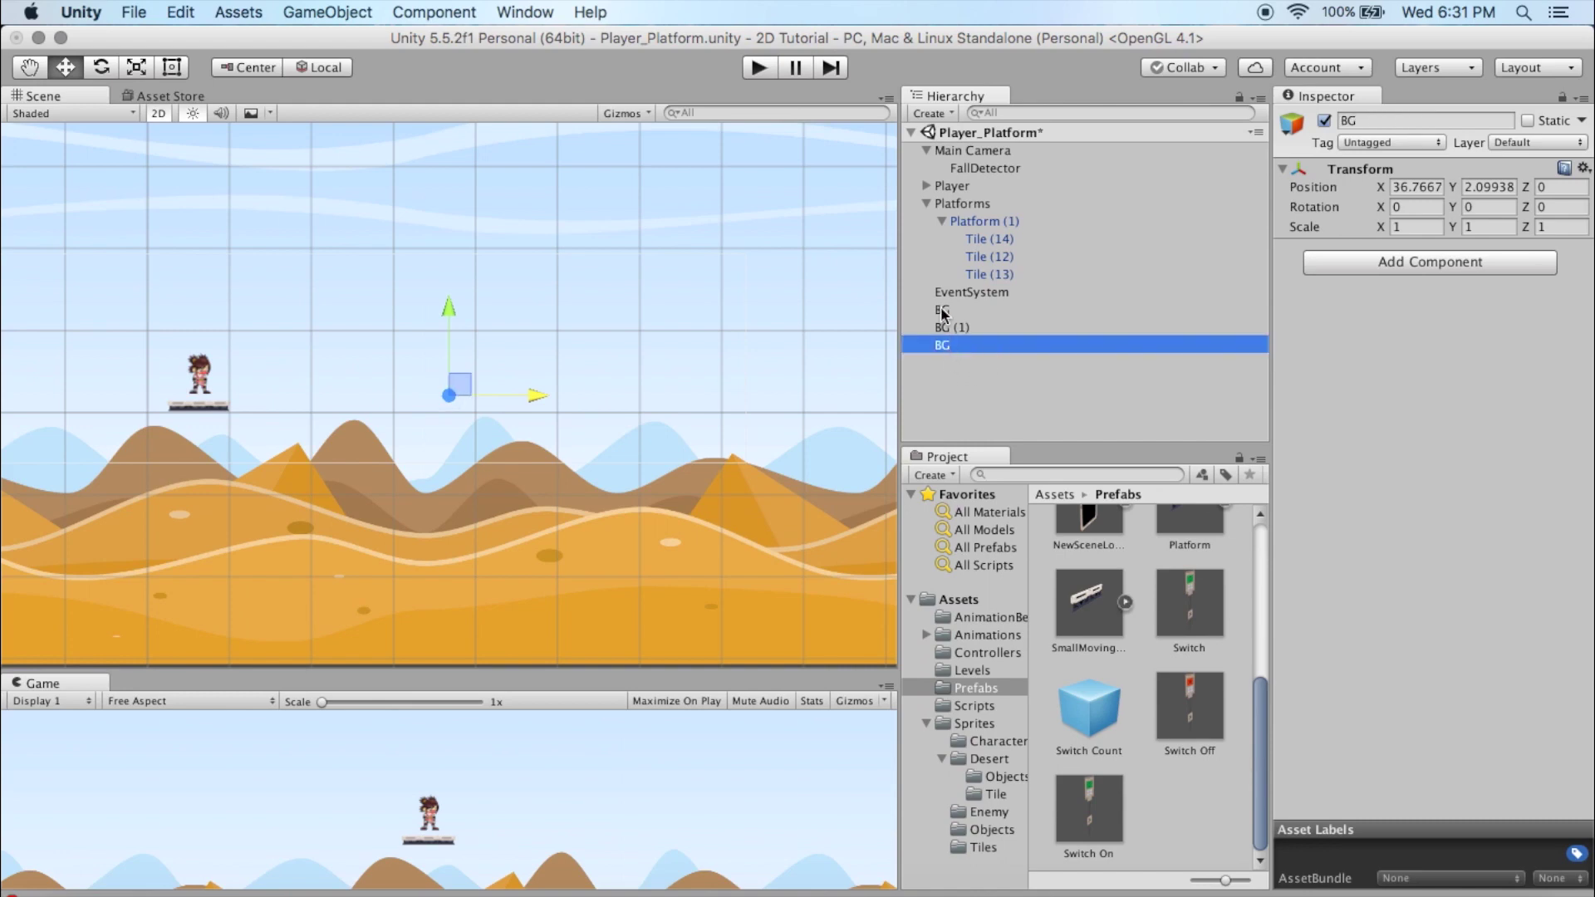
# Step: Nest the empty BG object and BG (1) under the BG sprite and save the group as a prefab in the Prefabs folder
pyautogui.moveTo(942, 312); pyautogui.dragTo(937, 353)
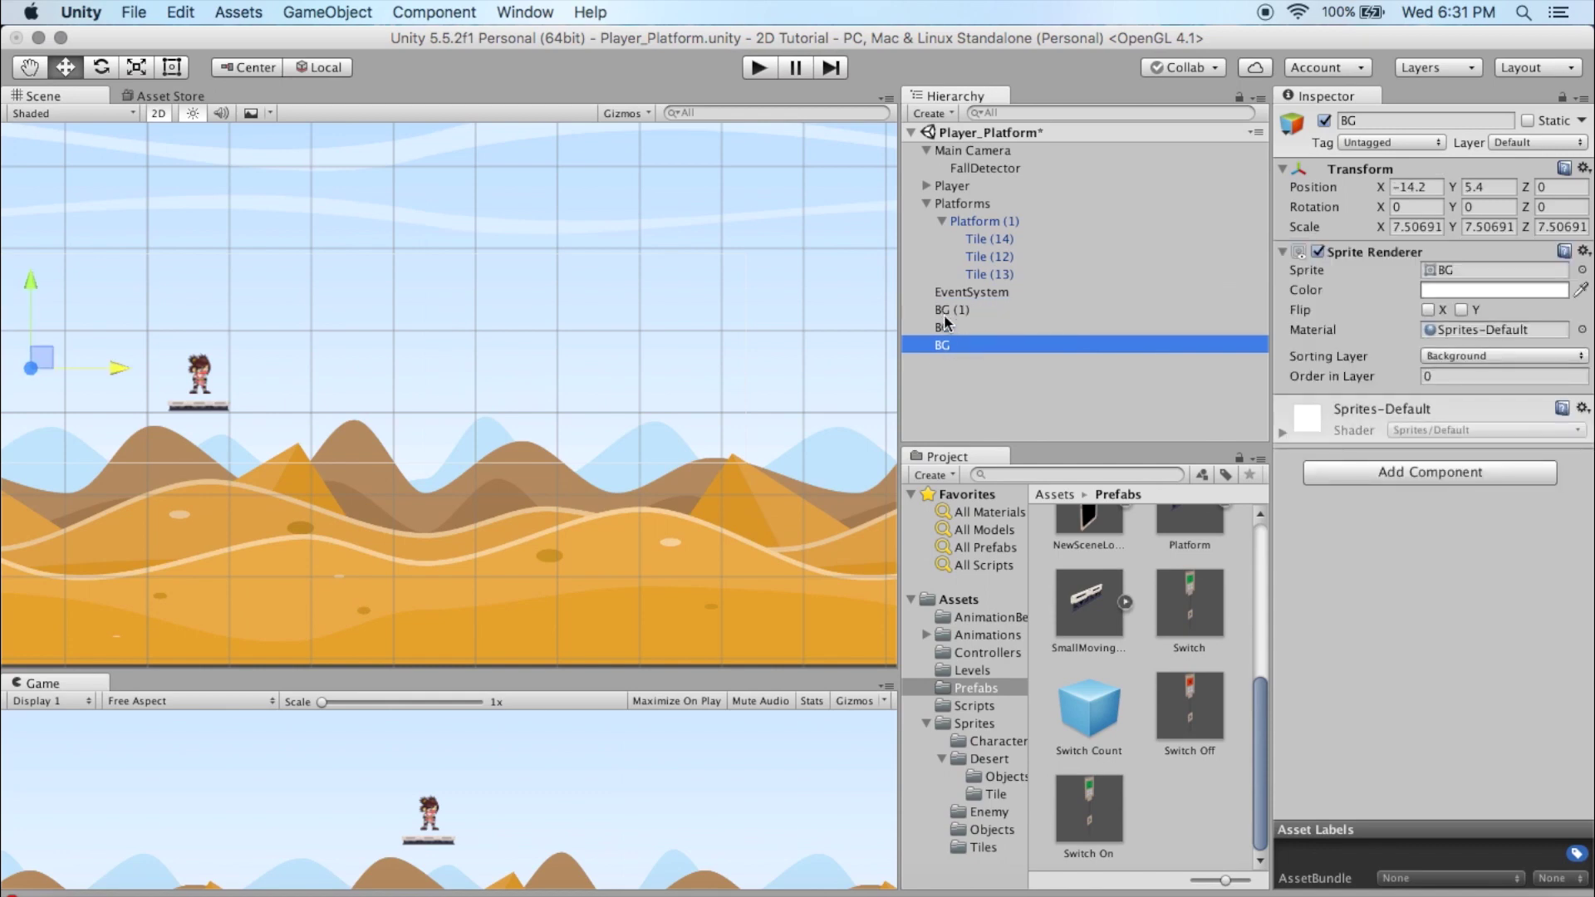
pyautogui.moveTo(946, 329)
pyautogui.mouseDown()
pyautogui.moveTo(939, 347)
pyautogui.moveTo(937, 332)
pyautogui.mouseUp()
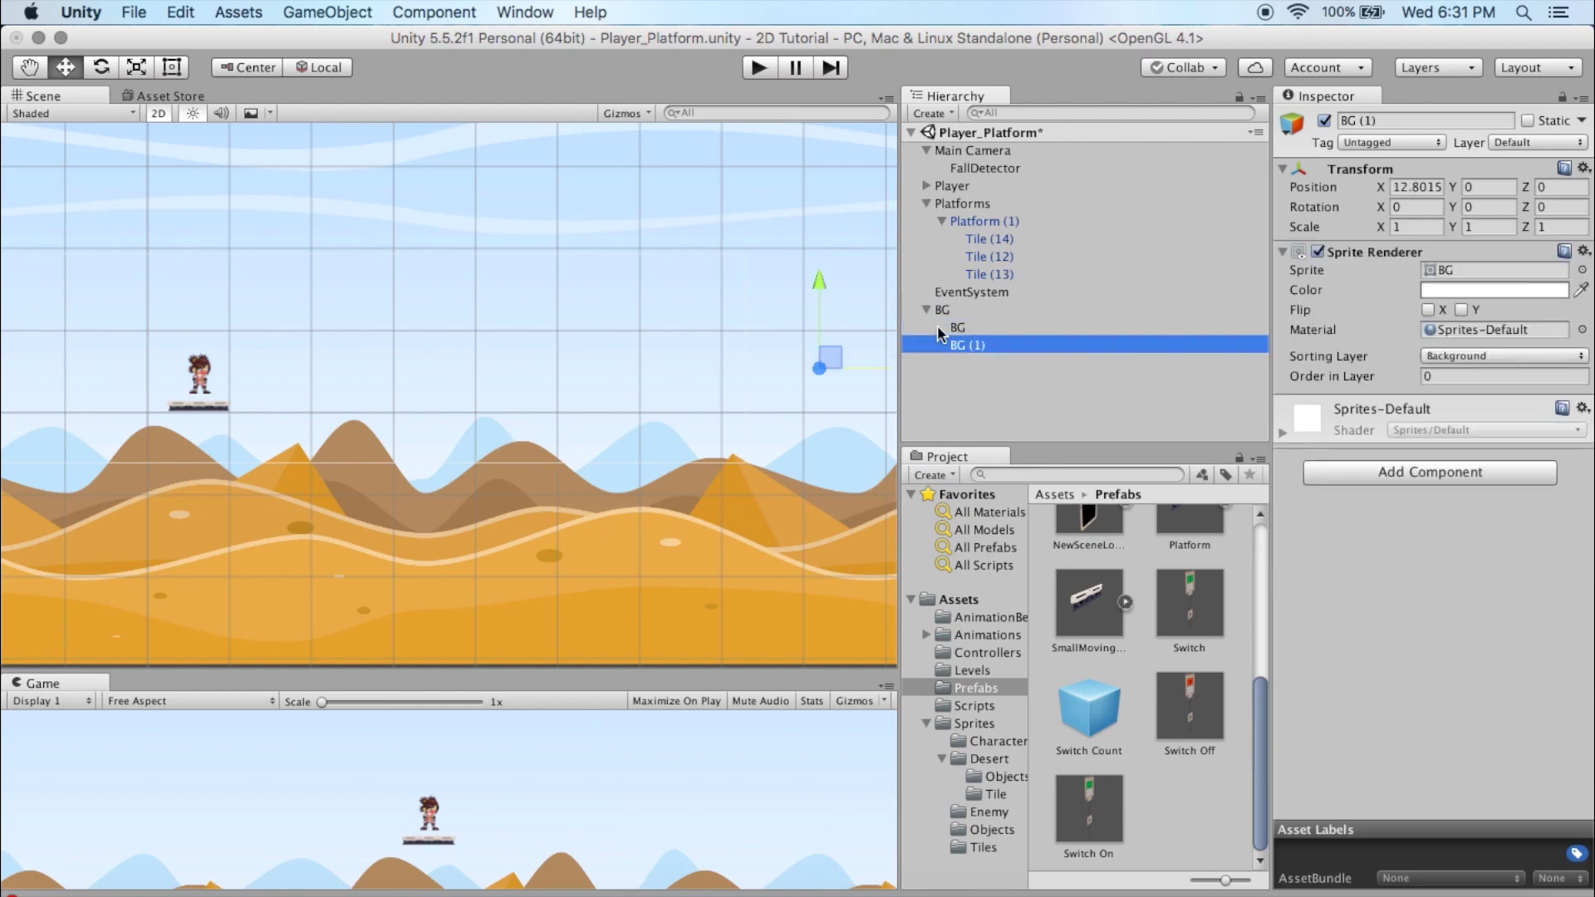
pyautogui.click(944, 311)
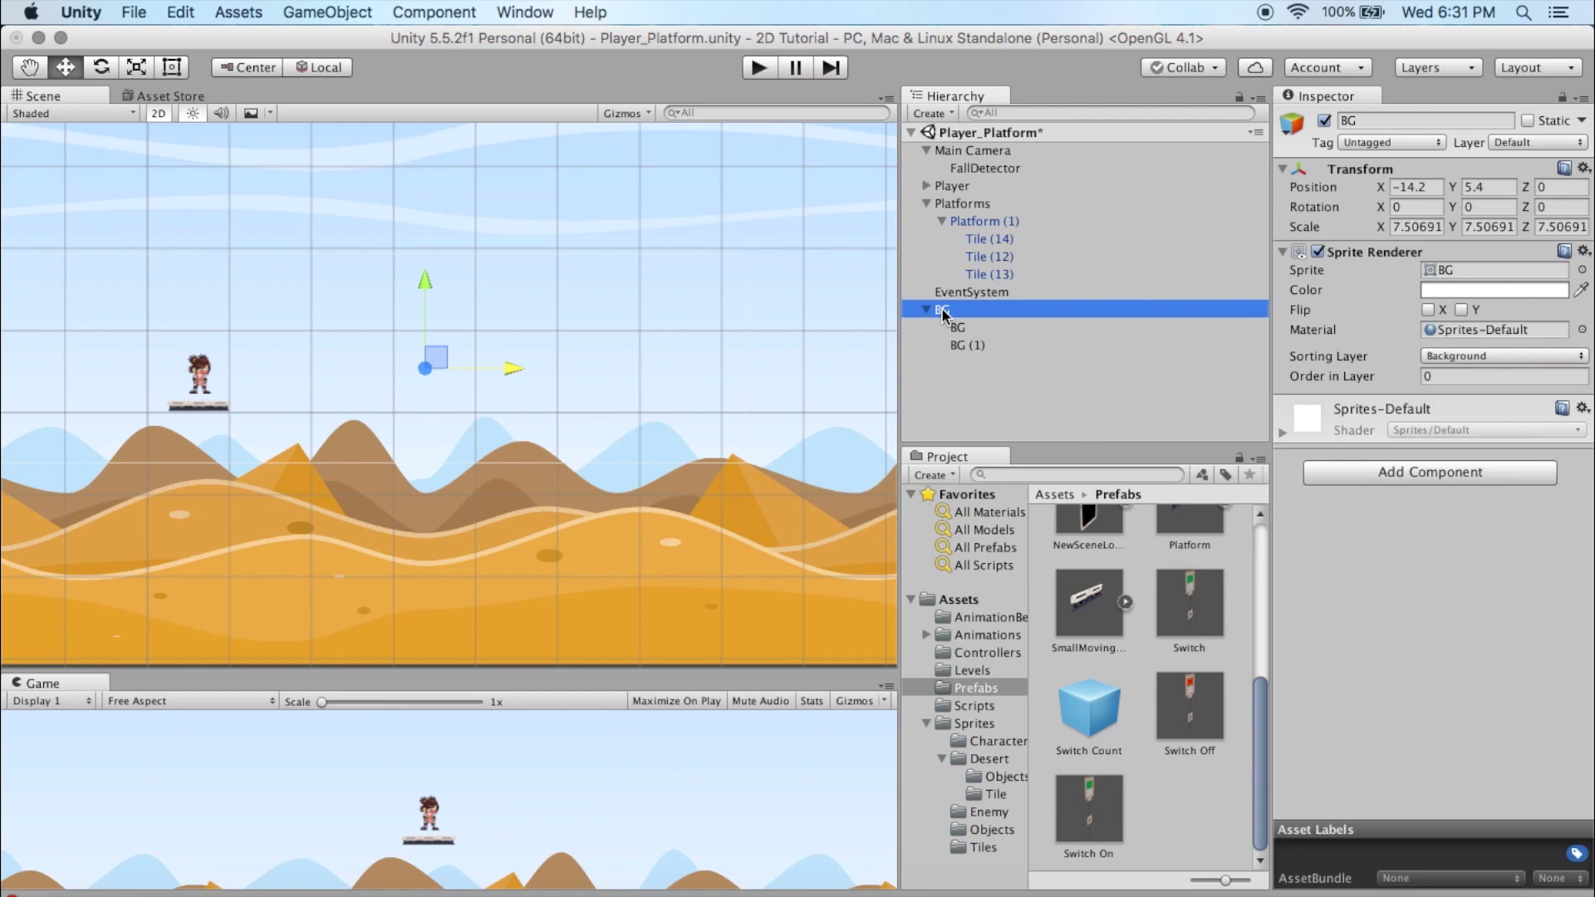
pyautogui.click(927, 310)
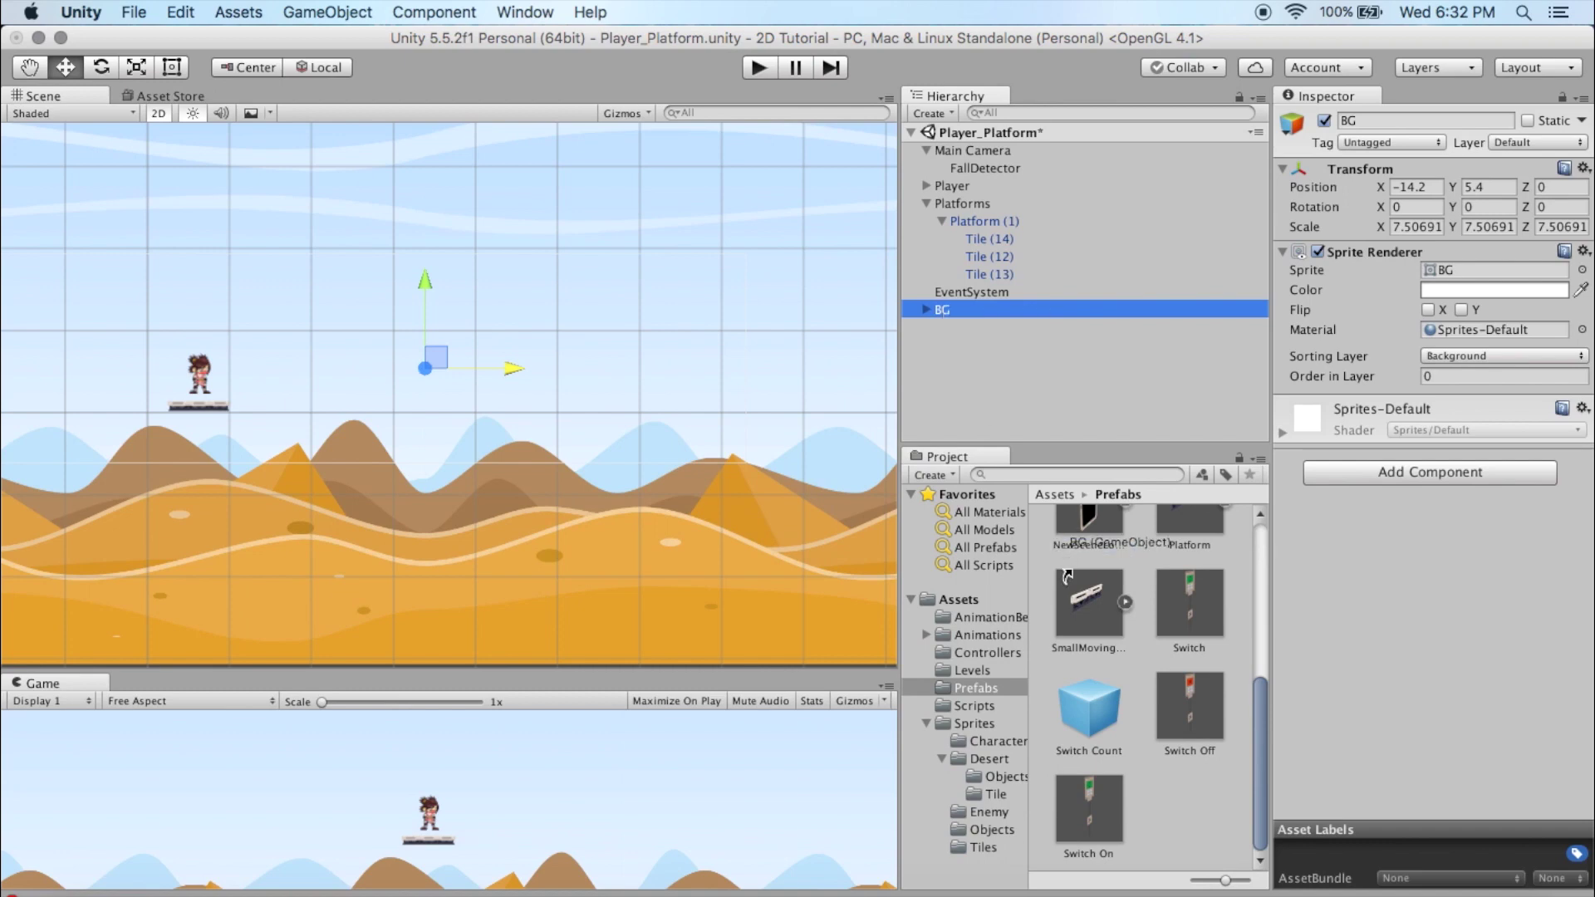
pyautogui.moveTo(1168, 820); pyautogui.dragTo(1172, 821)
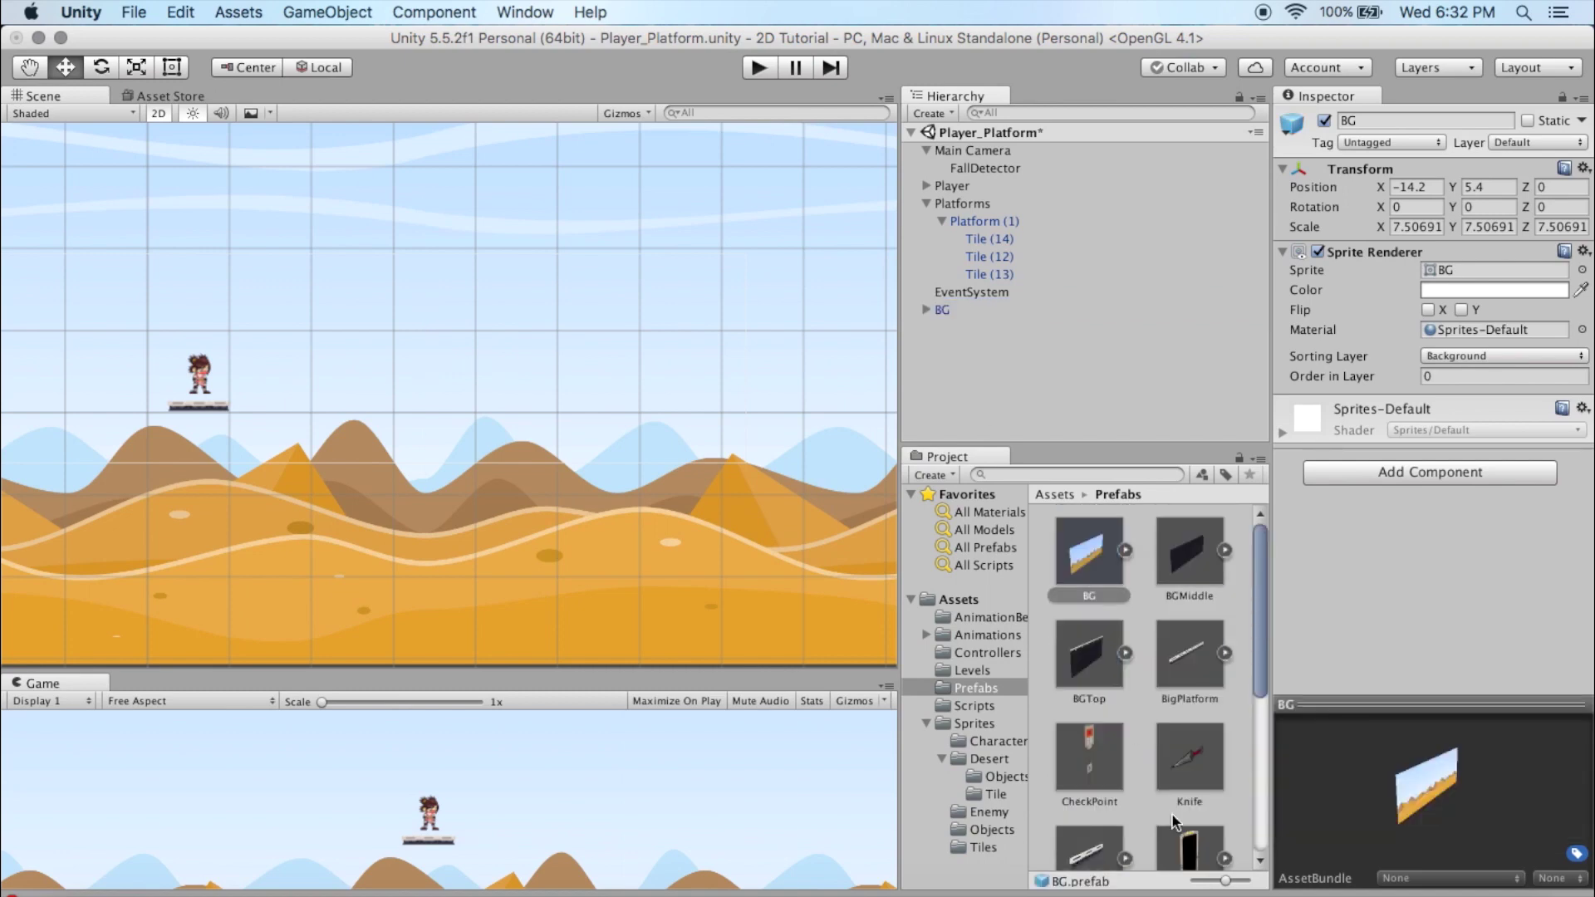
# Step: Add a second BG prefab instance at about X 177.6, continuing the background, and collapse the Desert folder in the project tree
pyautogui.moveTo(1254, 625)
pyautogui.mouseDown()
pyautogui.moveTo(1270, 777)
pyautogui.moveTo(1265, 611)
pyautogui.mouseUp()
pyautogui.scroll(-8, 540, 446)
pyautogui.scroll(-3, 538, 445)
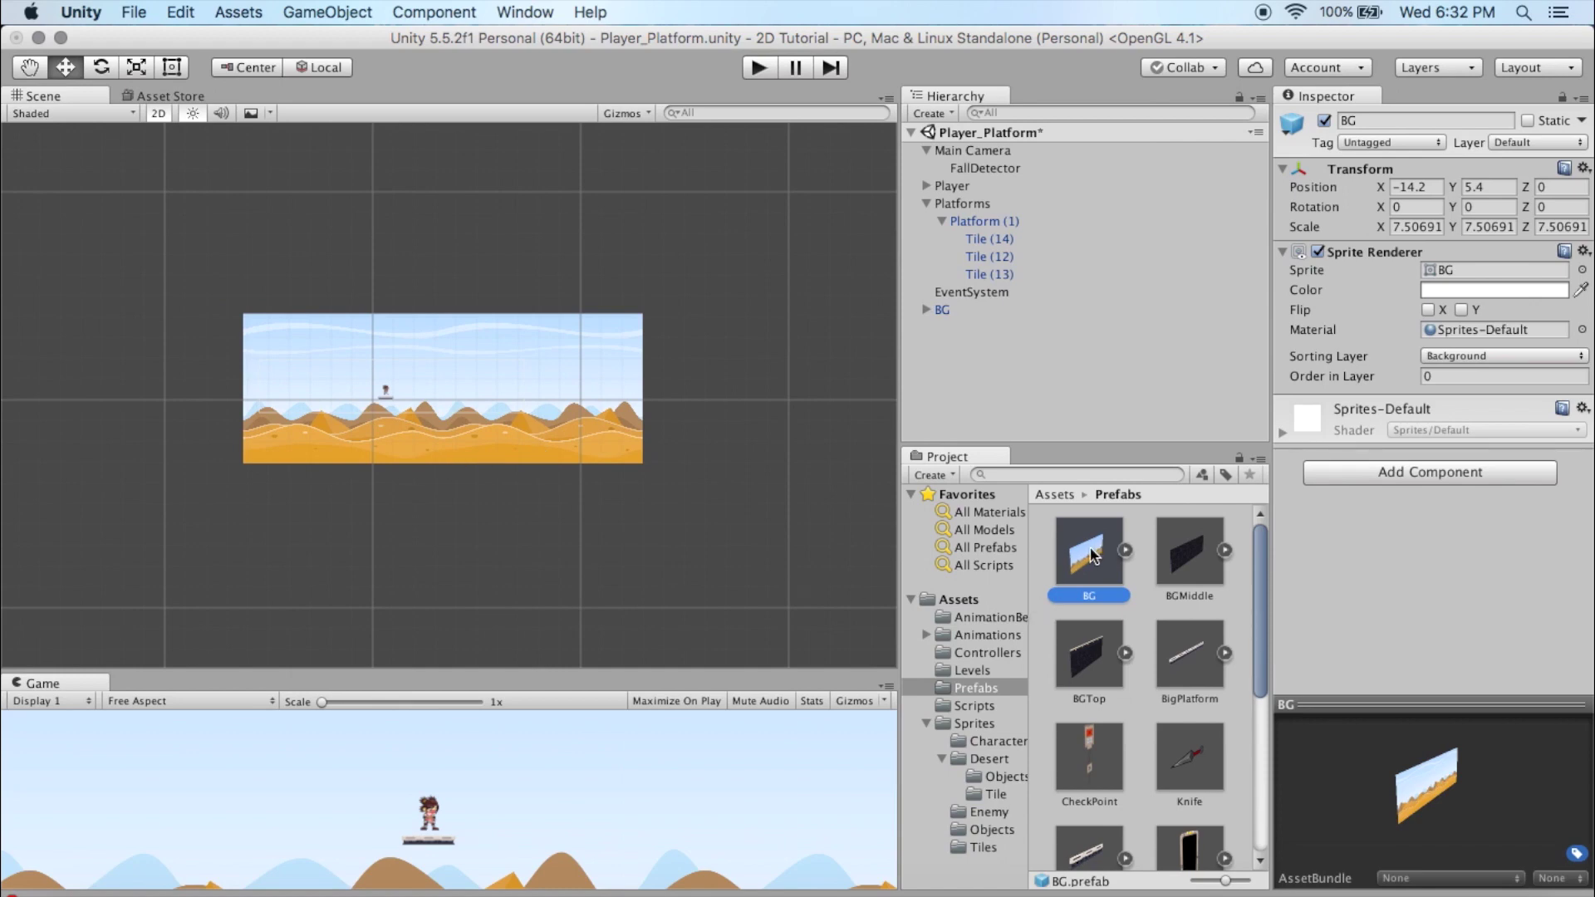
pyautogui.moveTo(1089, 557); pyautogui.dragTo(986, 386)
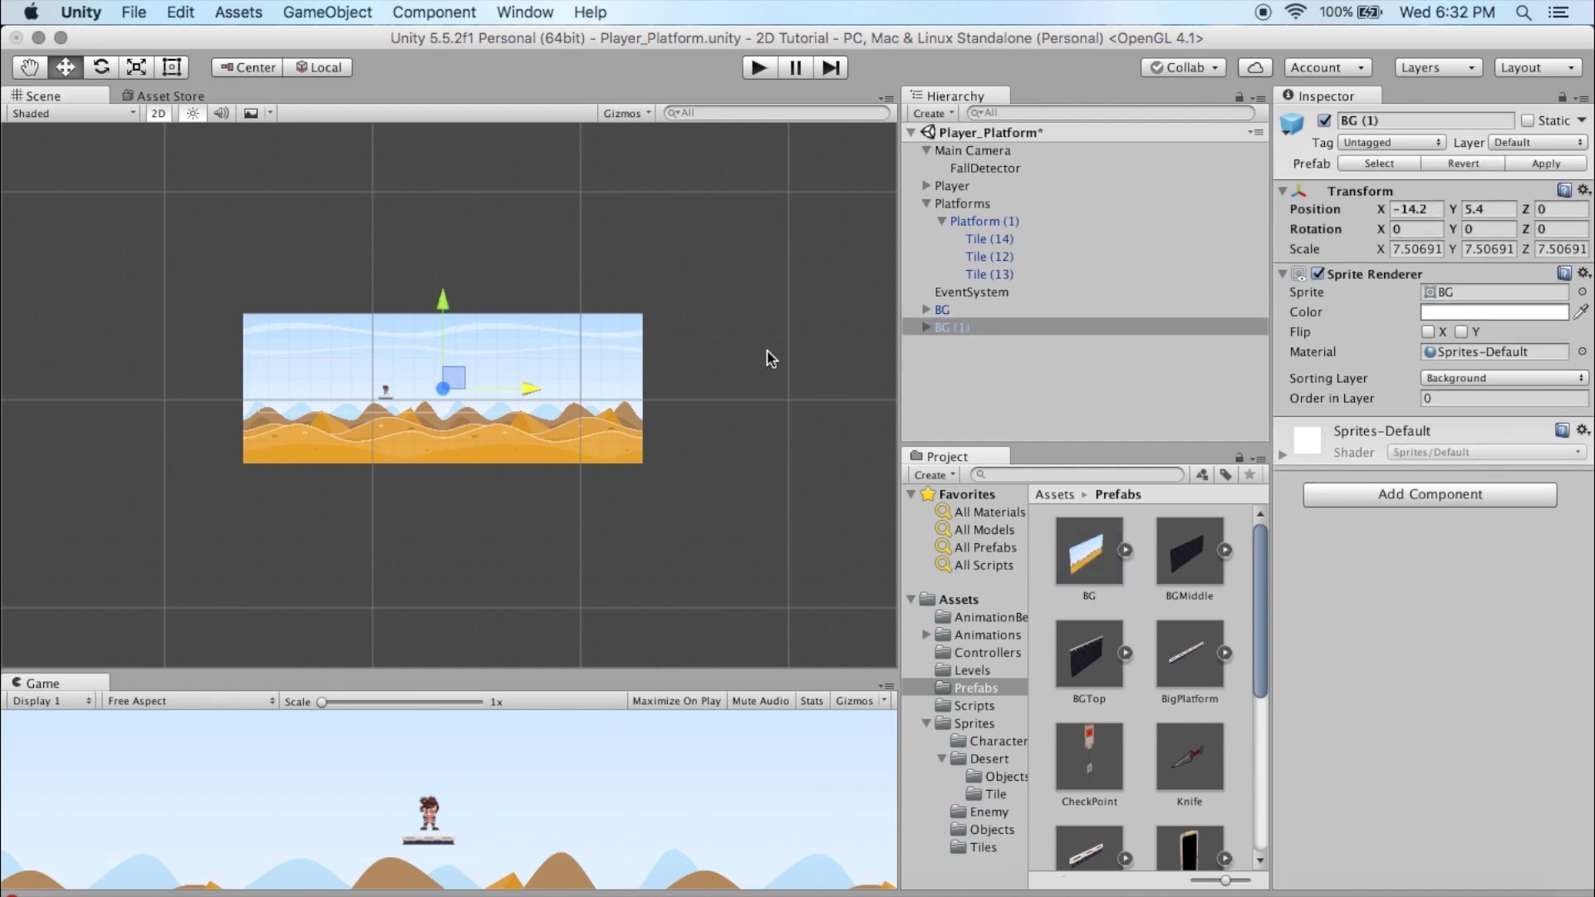
pyautogui.moveTo(532, 394); pyautogui.dragTo(943, 406)
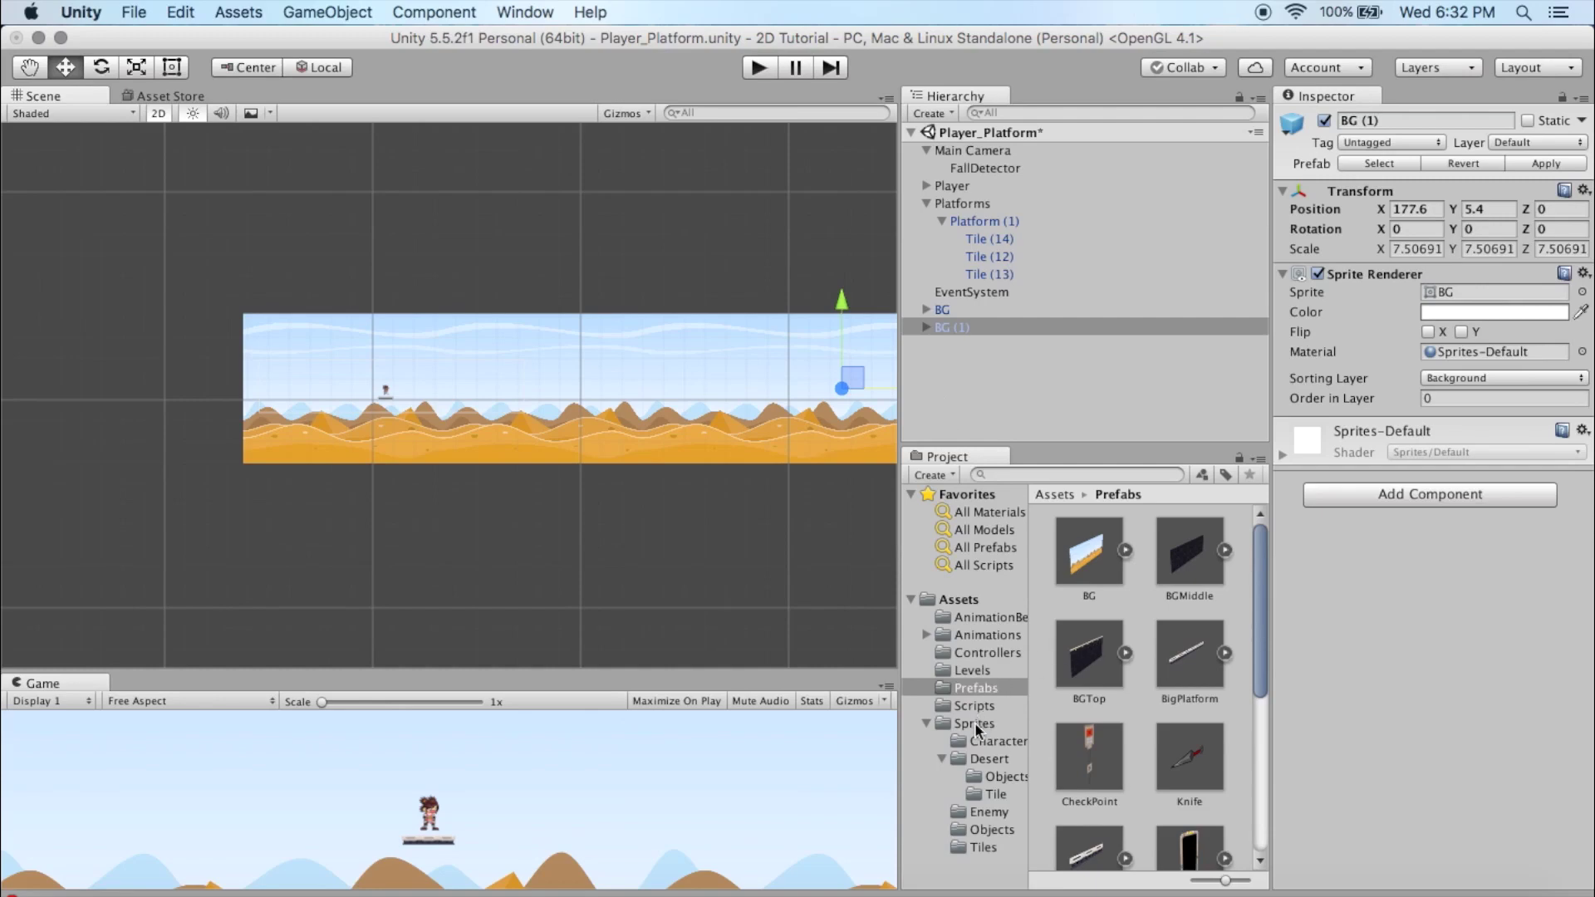
pyautogui.click(943, 758)
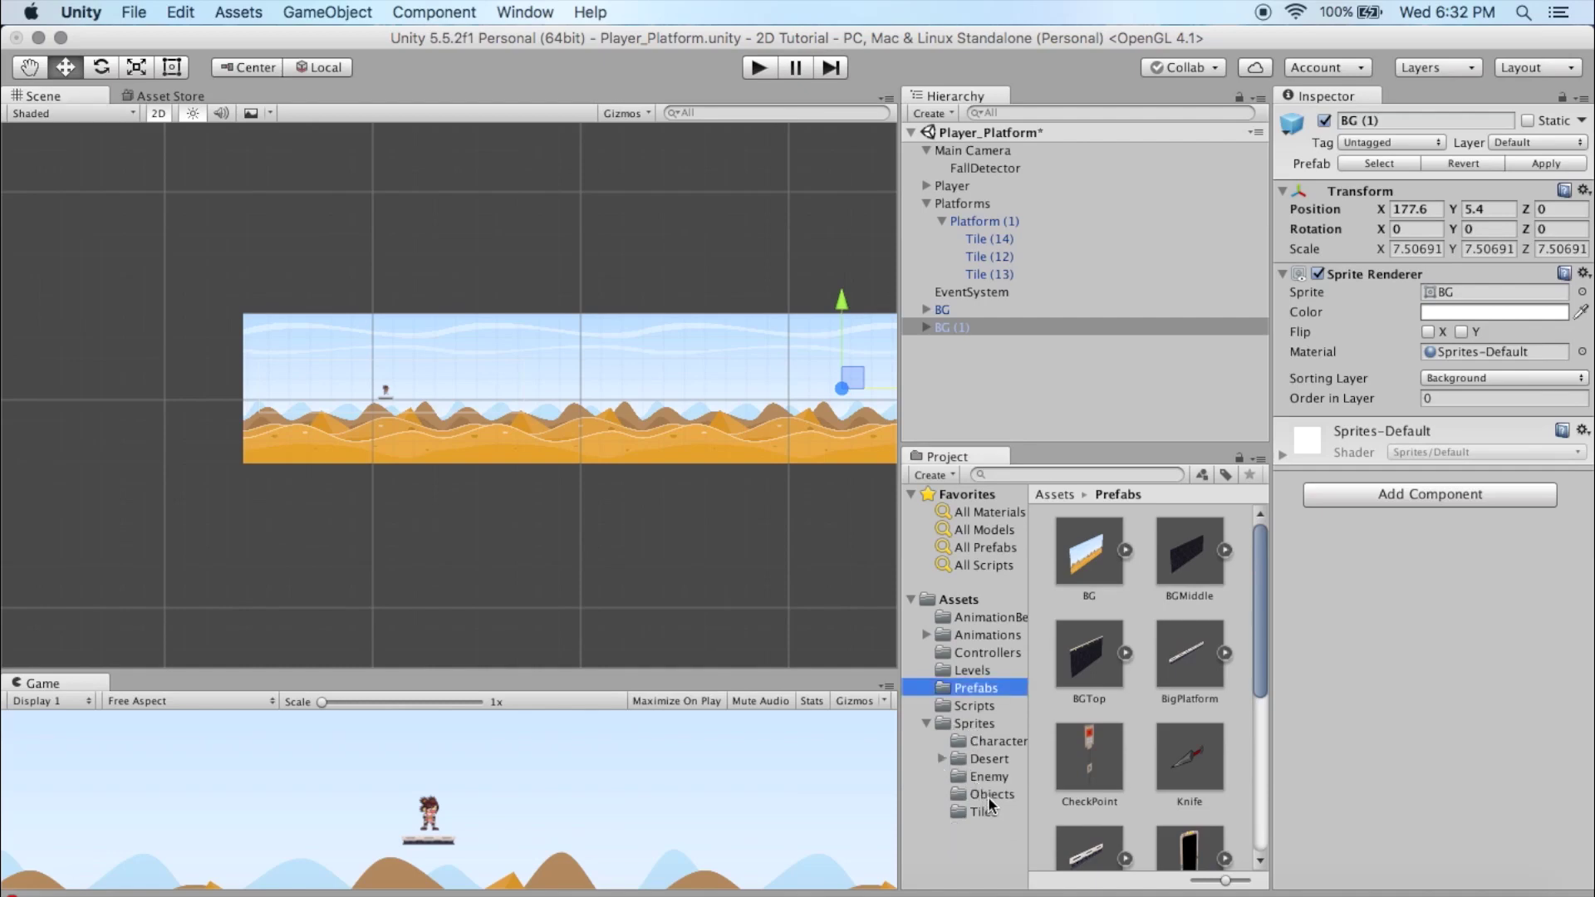
# Step: Add the BGTile (3) sprite from the Tiles folder at about X 105.14, Y 14.65 and set its sorting layer to Background
pyautogui.click(983, 812)
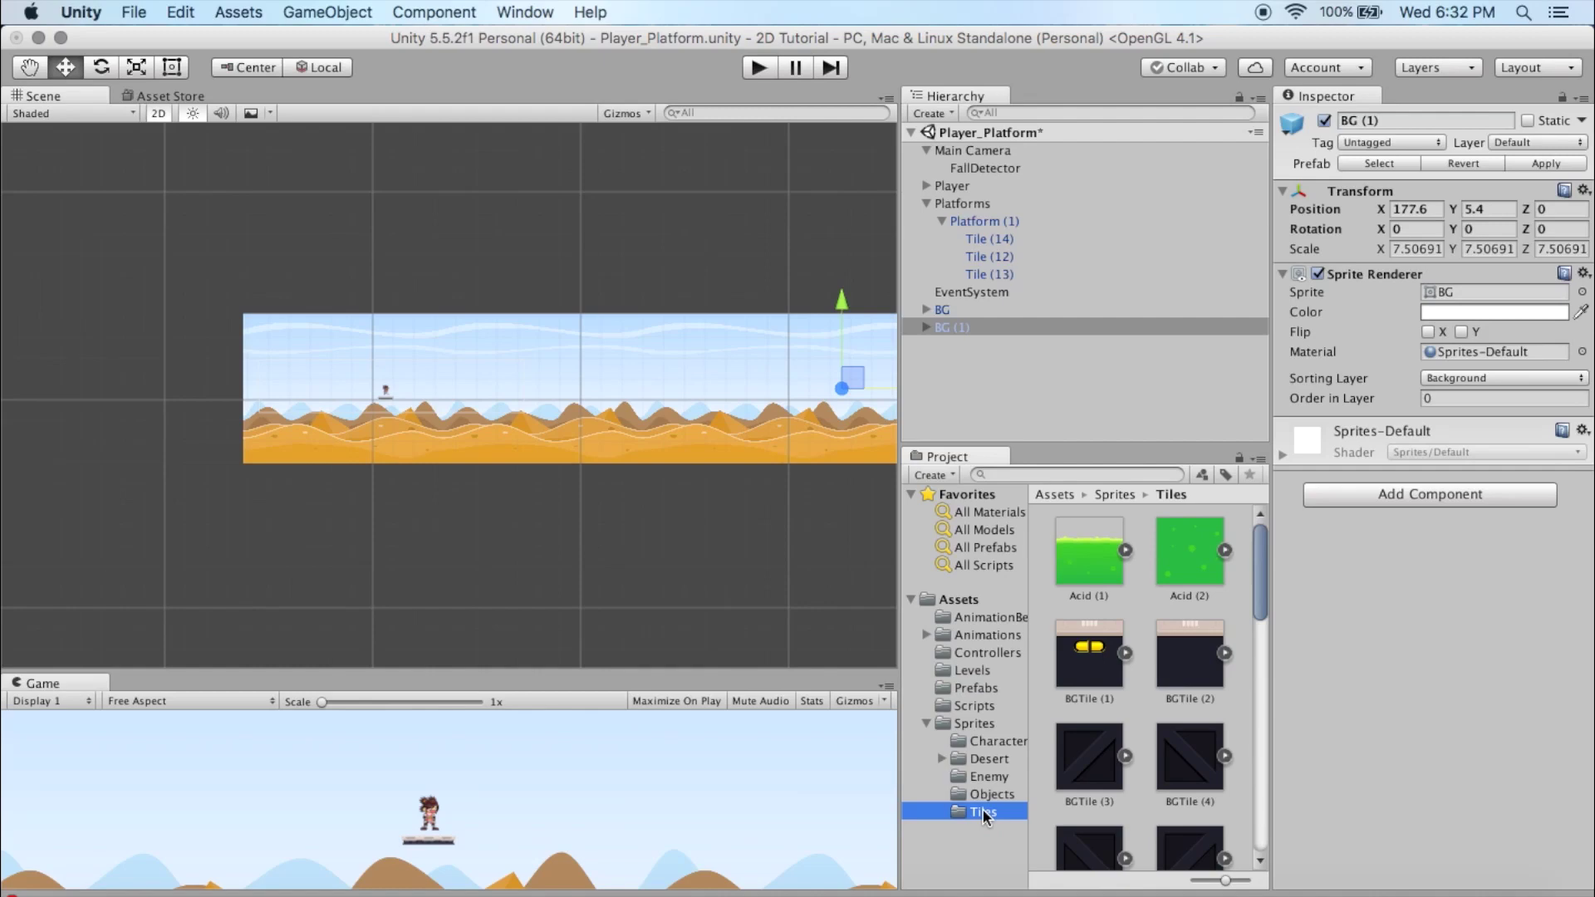
pyautogui.moveTo(1262, 585); pyautogui.dragTo(1253, 619)
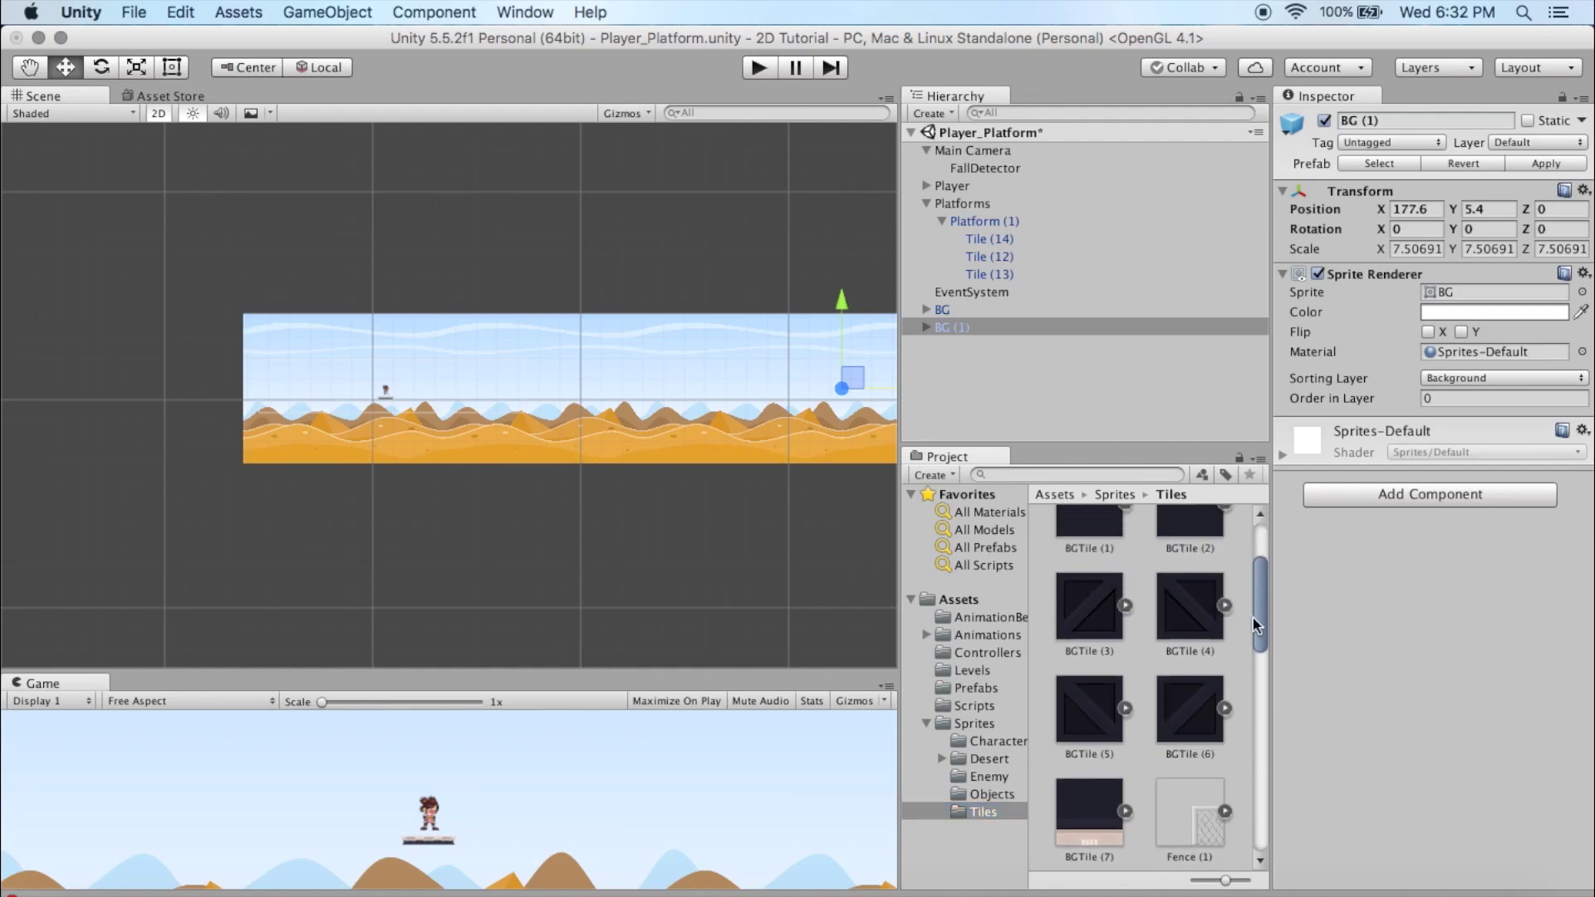
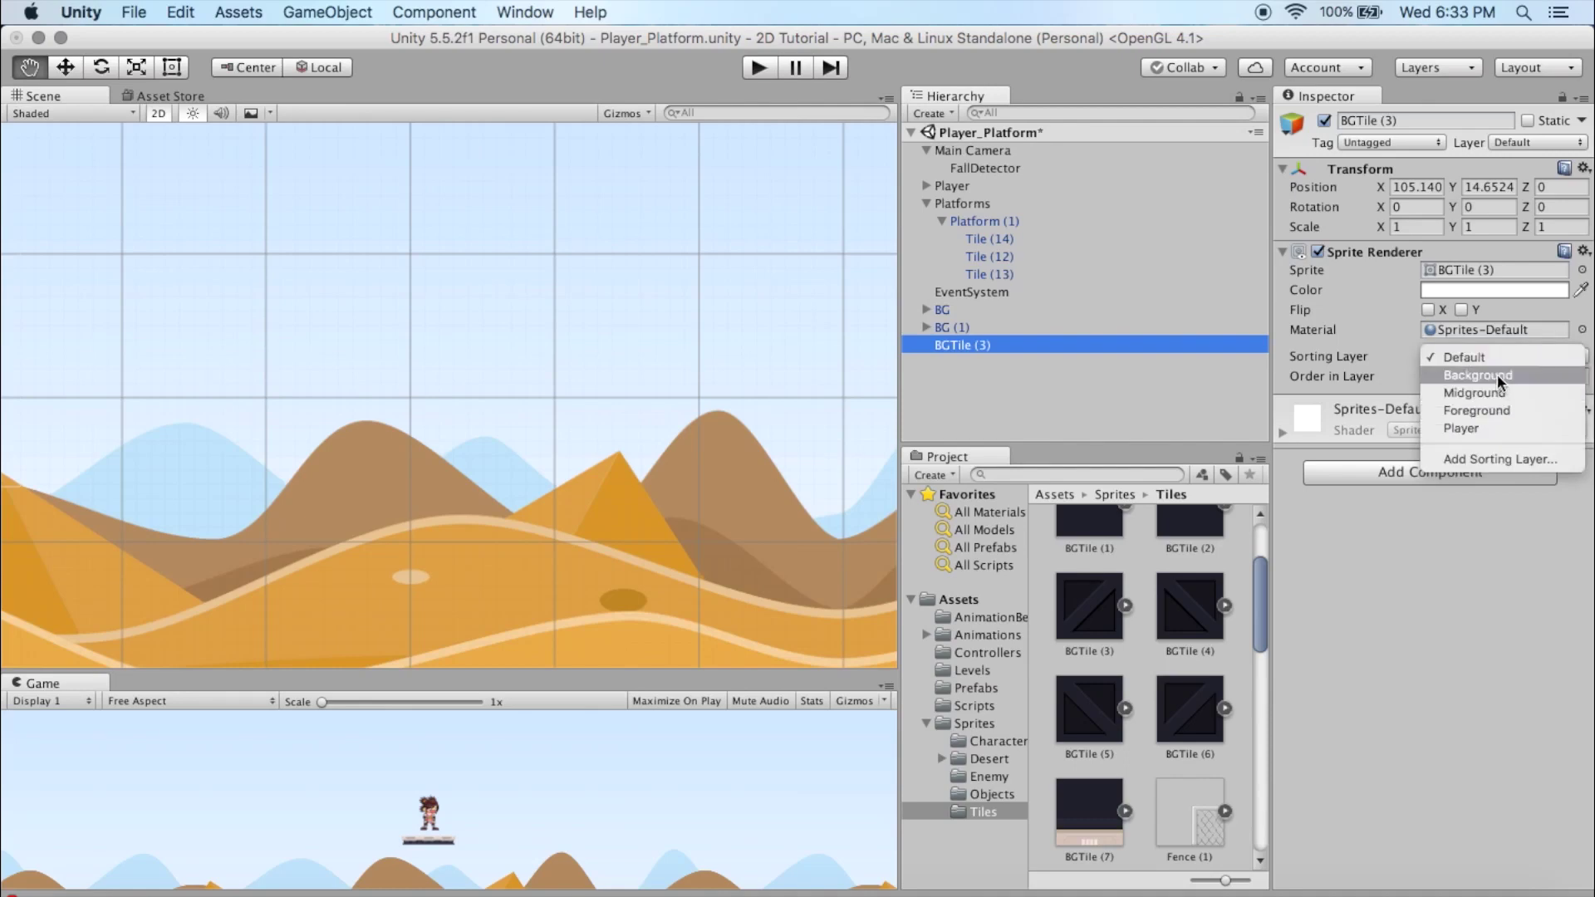
pyautogui.click(1497, 374)
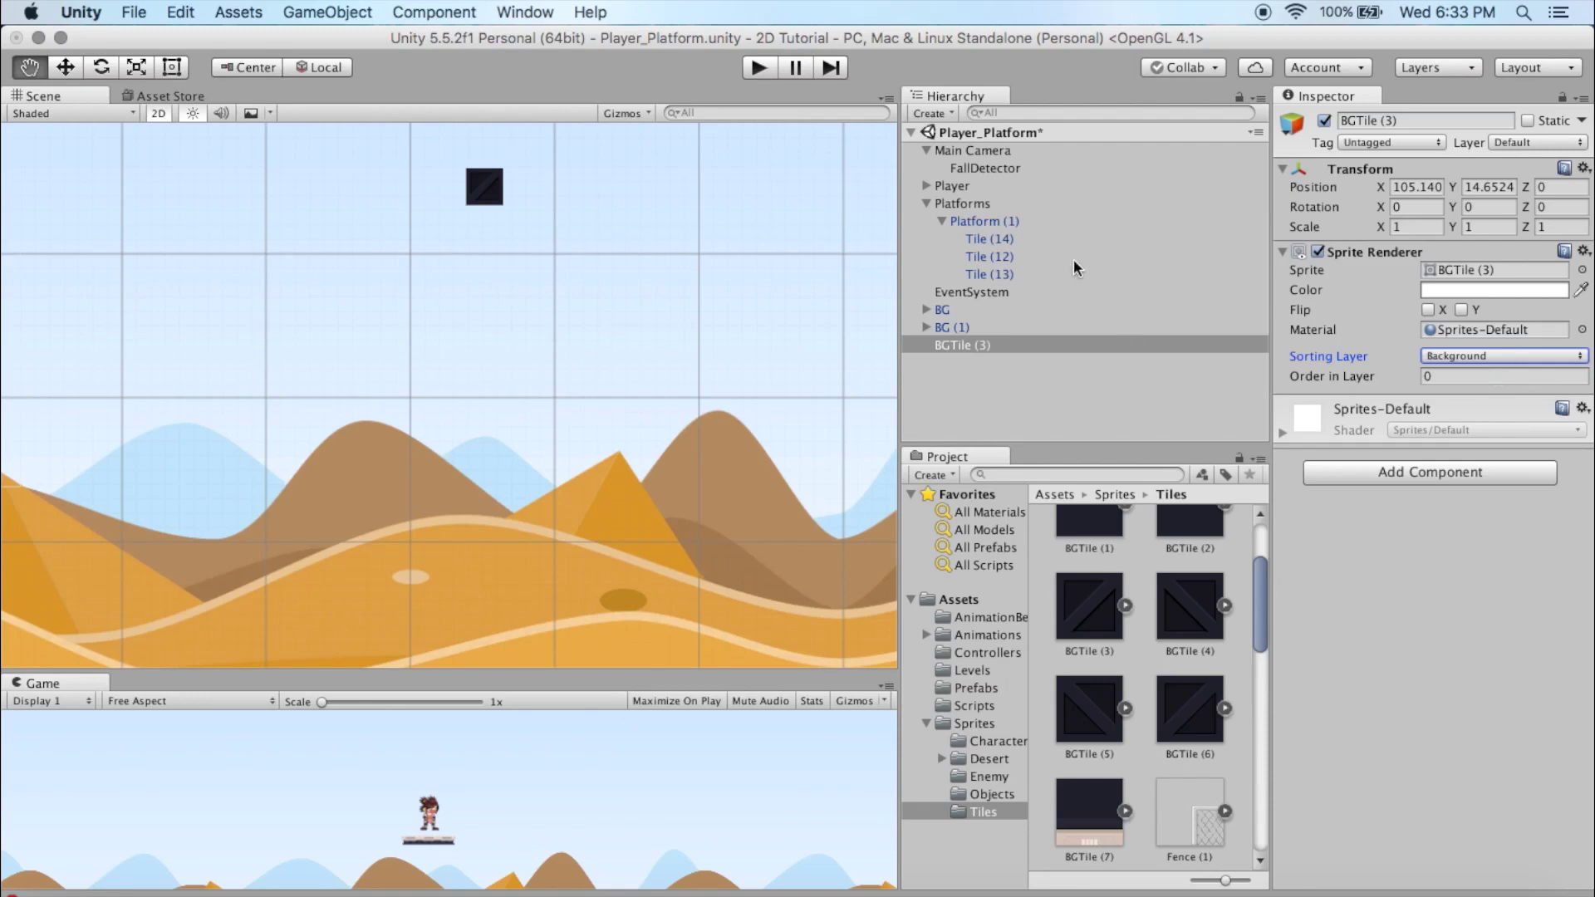
# Step: Add the BGTile (4) sprite beside BGTile (3) at about X 102.24, Y 15.07 and set its sorting layer to Background
pyautogui.scroll(2, 491, 257)
pyautogui.scroll(-3, 491, 257)
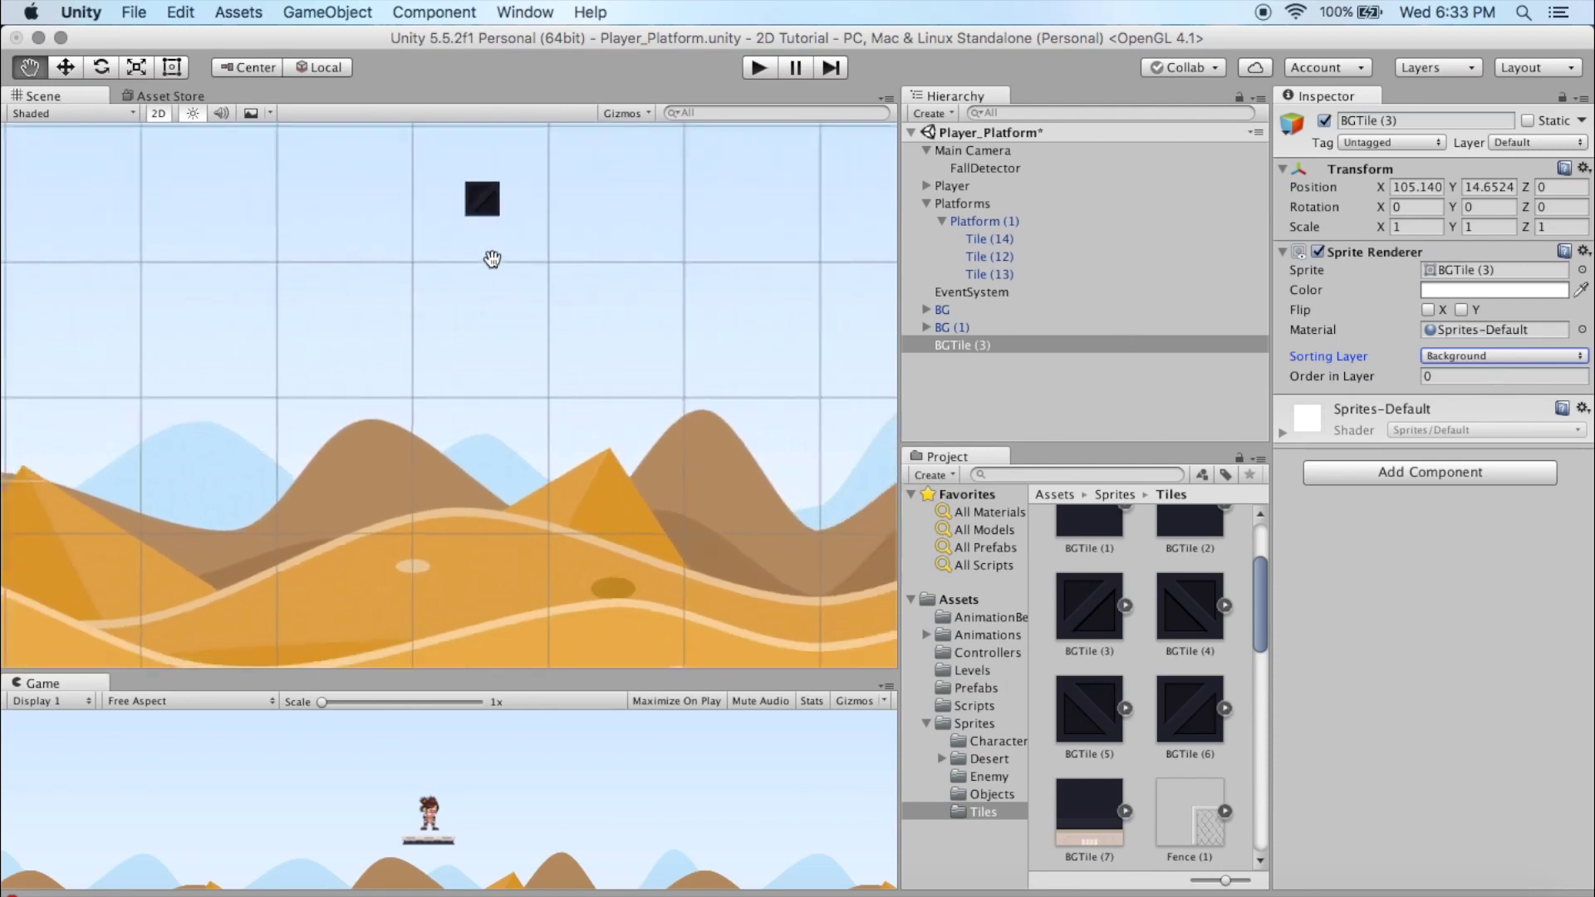
pyautogui.scroll(-2, 490, 258)
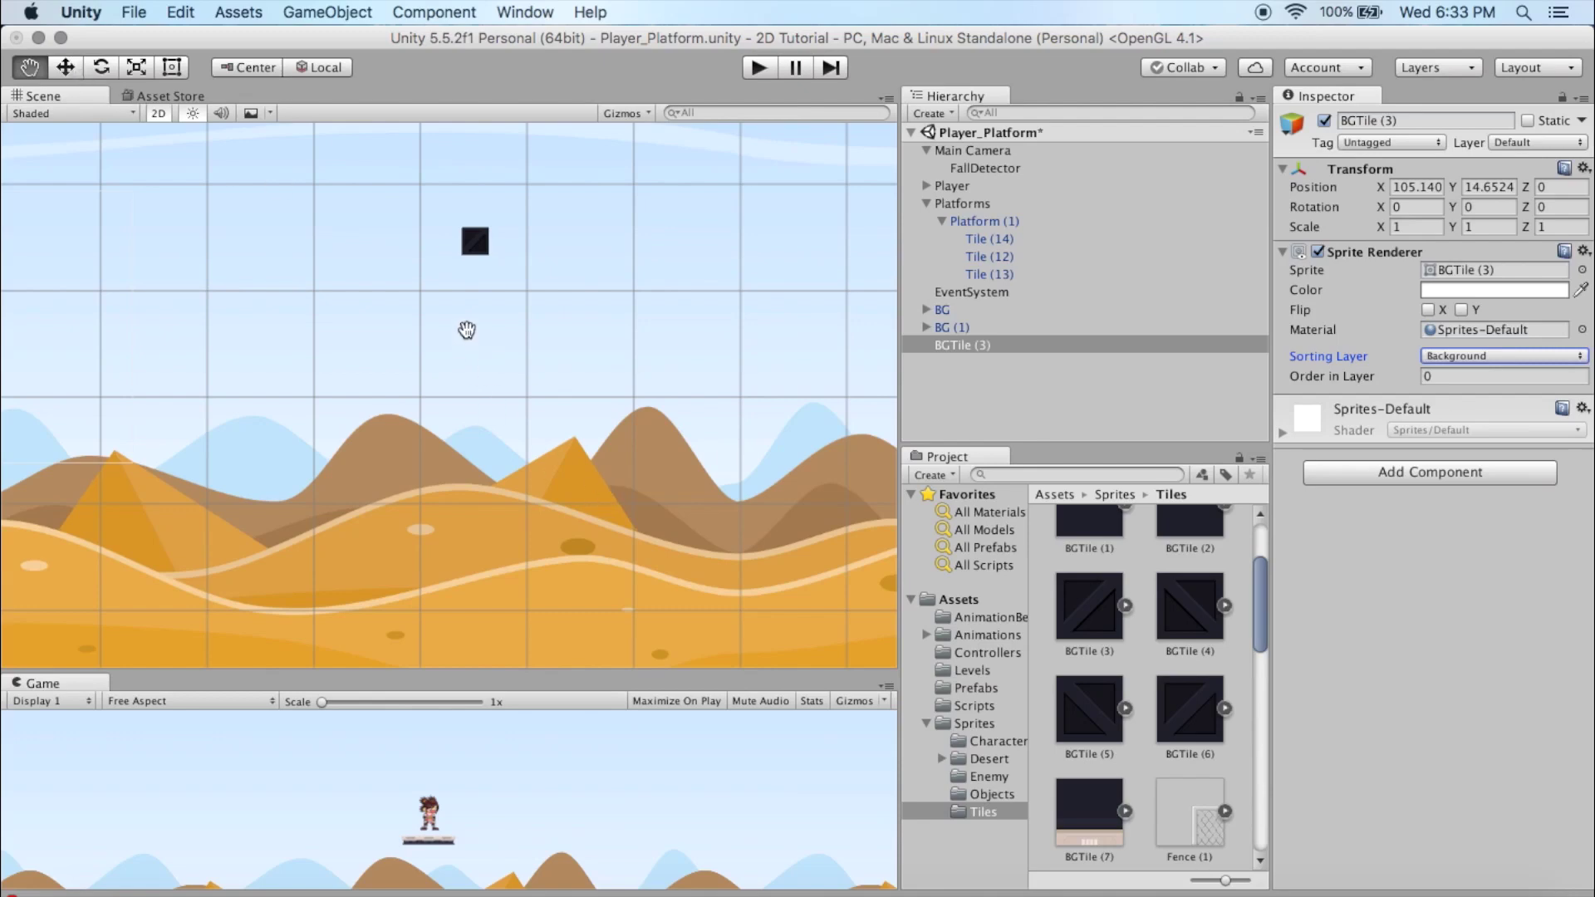
pyautogui.scroll(3, 470, 324)
pyautogui.scroll(4, 587, 434)
pyautogui.moveTo(572, 497); pyautogui.dragTo(587, 570)
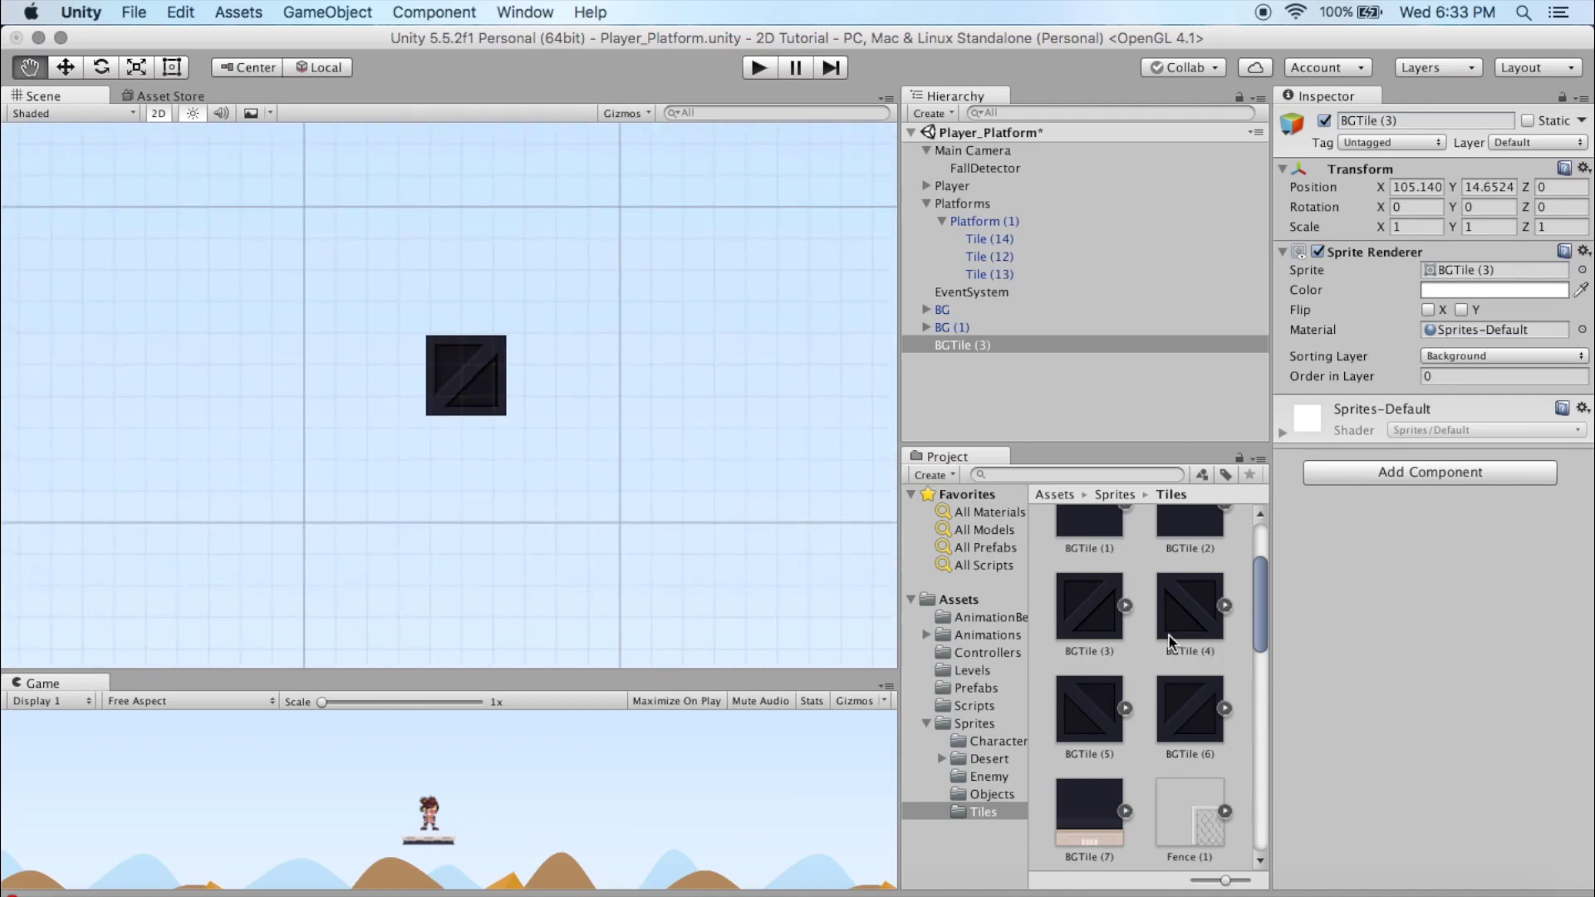
pyautogui.click(1184, 614)
pyautogui.moveTo(1184, 615); pyautogui.dragTo(375, 364)
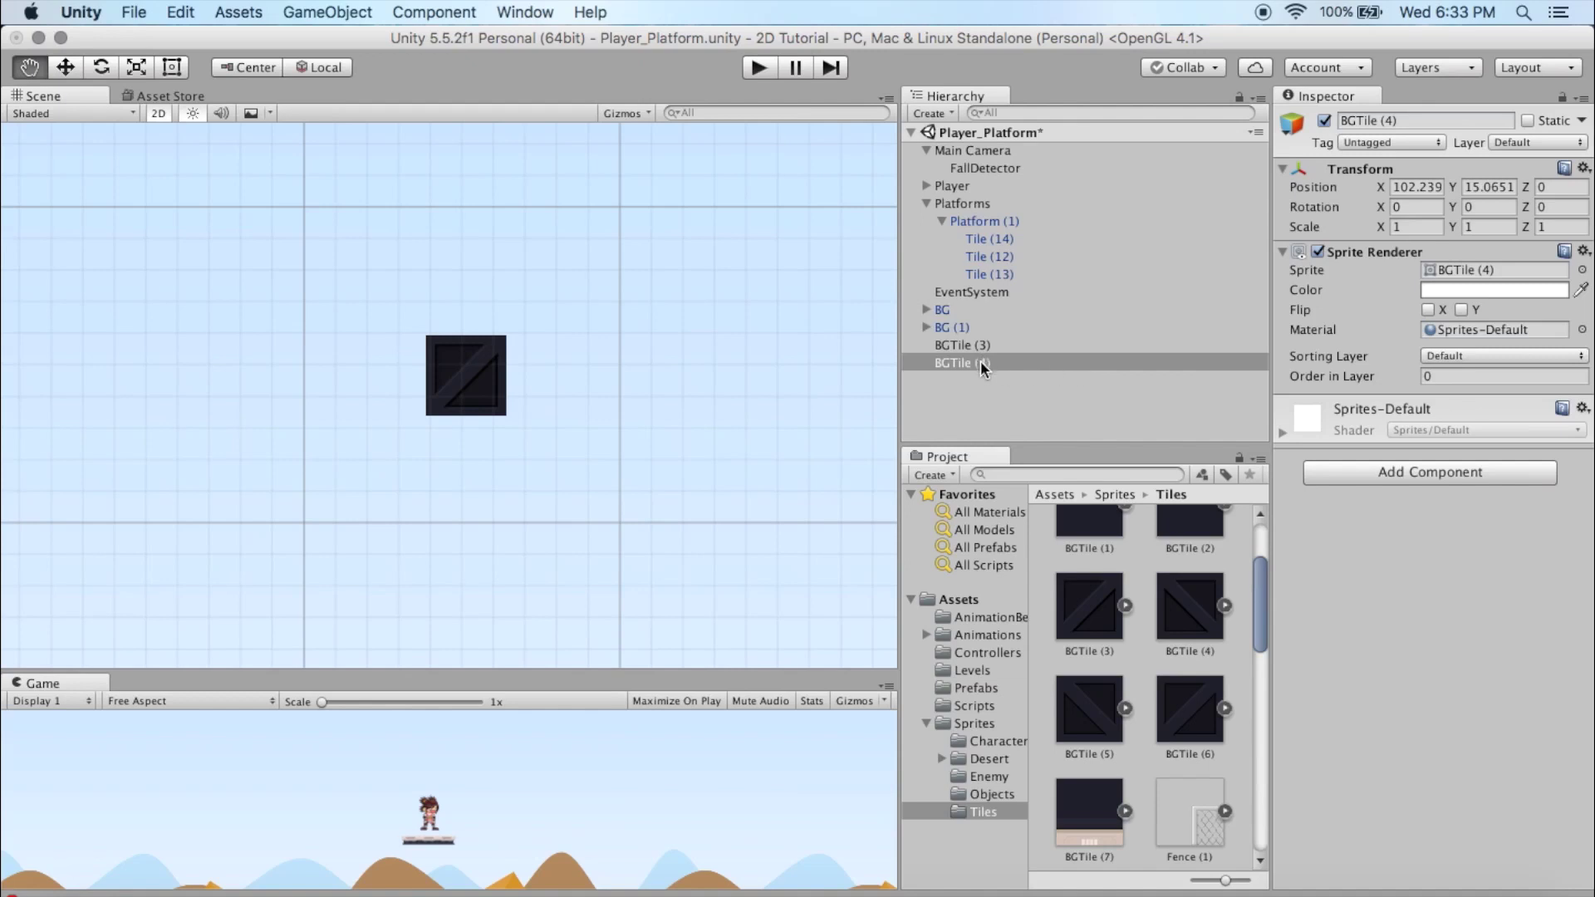
pyautogui.click(1492, 352)
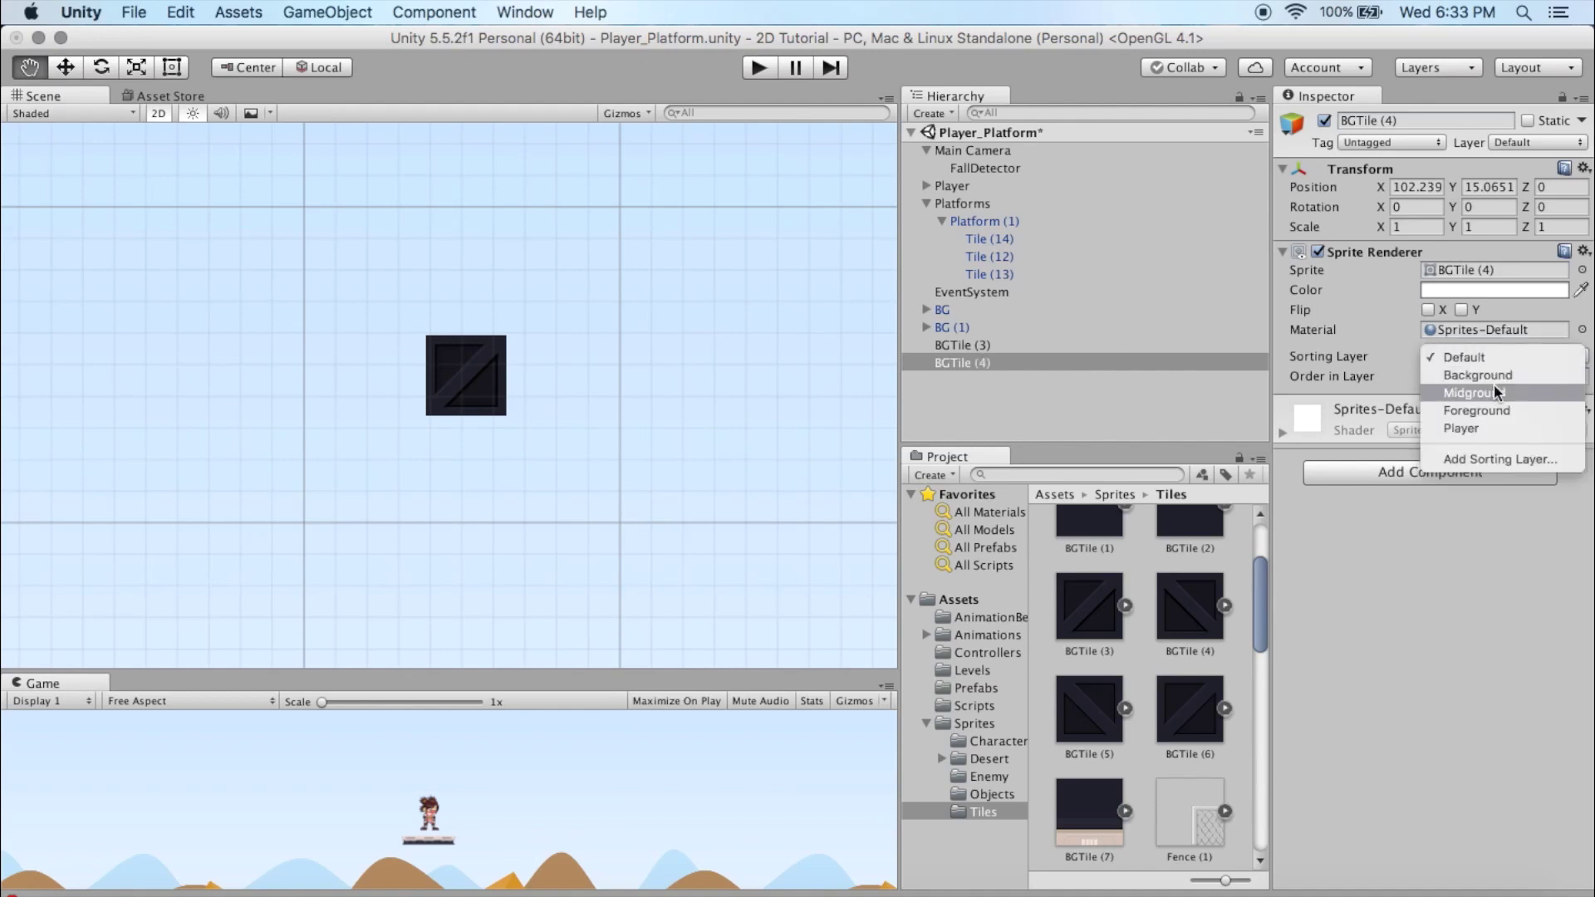
pyautogui.click(1493, 376)
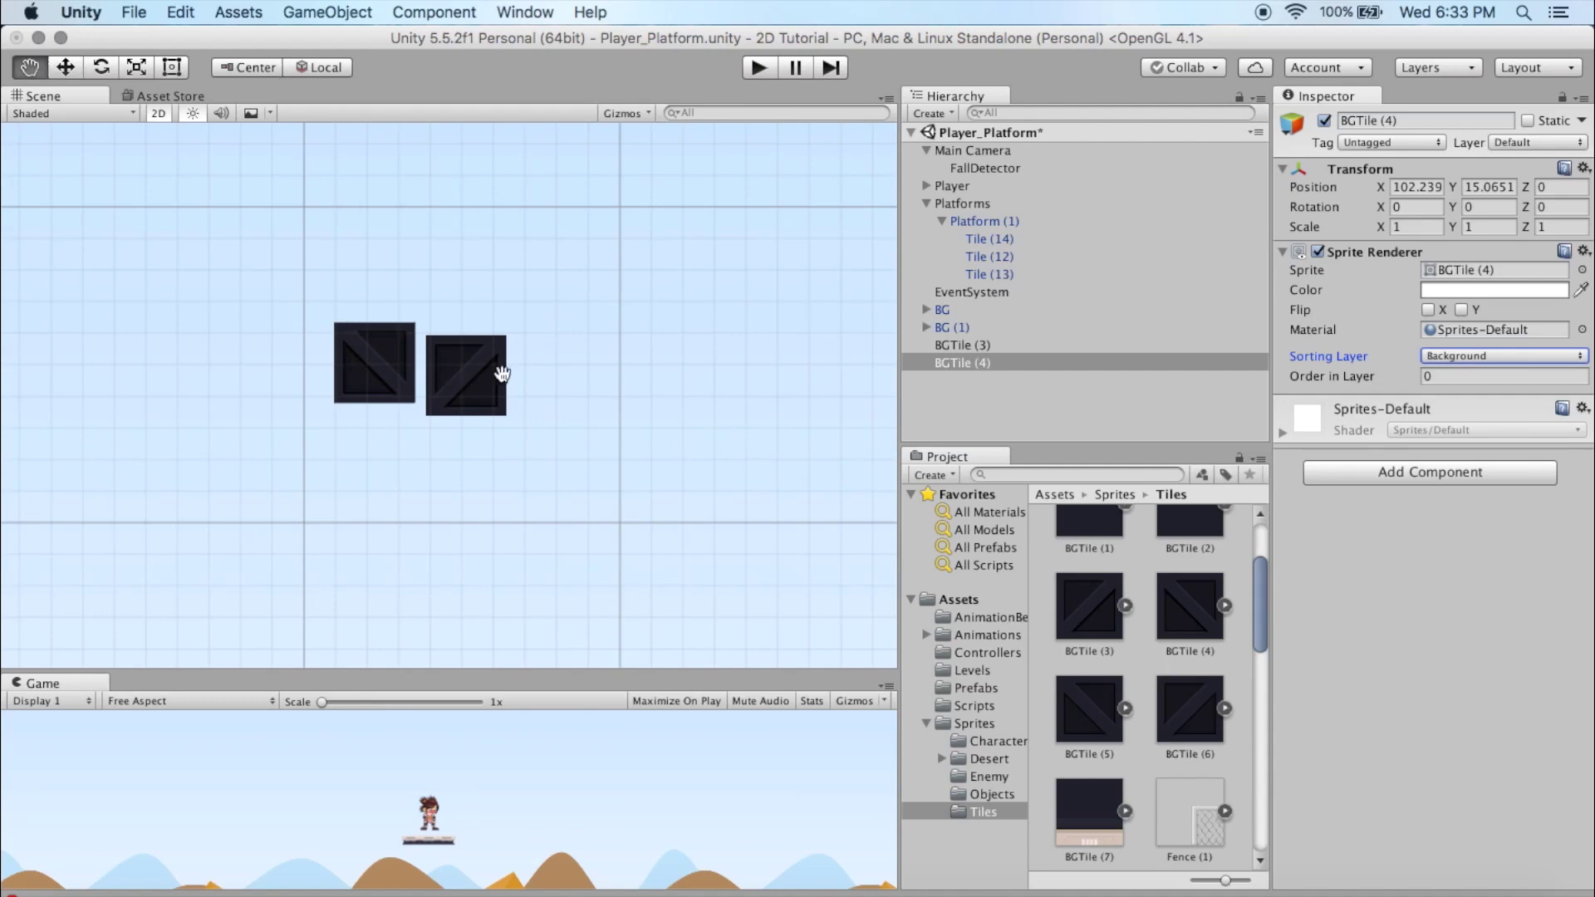
# Step: Add the BGTile (6) and BGTile (5) sprites below the first two tiles and set both to the Background sorting layer
pyautogui.moveTo(1194, 714); pyautogui.dragTo(396, 490)
pyautogui.moveTo(1084, 719); pyautogui.dragTo(462, 495)
pyautogui.keyDown('shift'); pyautogui.click(963, 381); pyautogui.keyUp('shift')
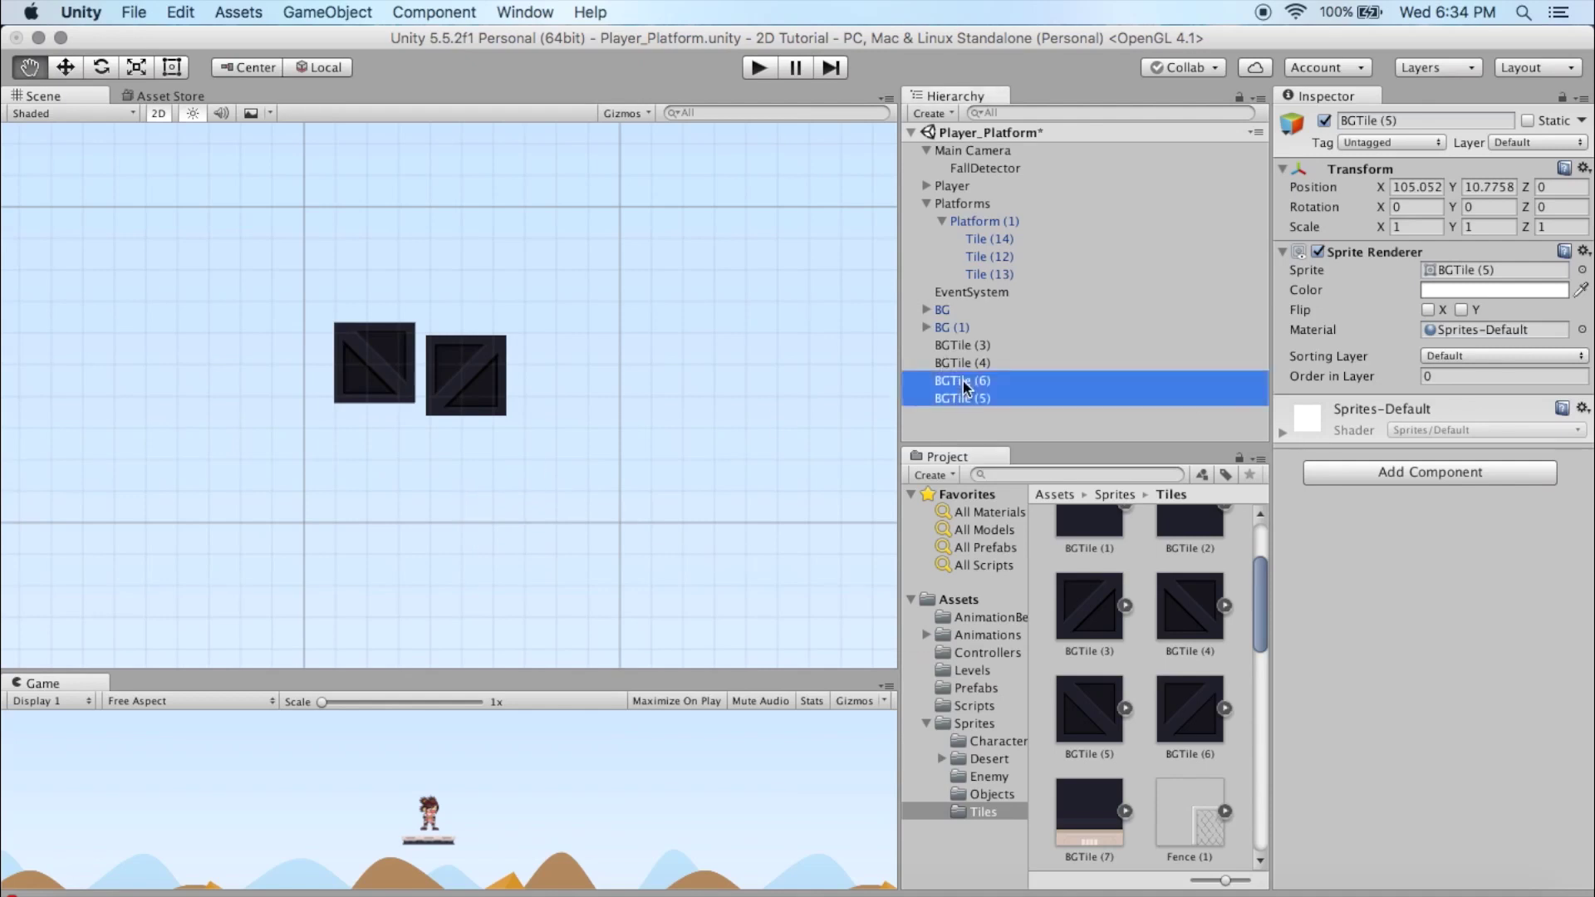
pyautogui.click(1510, 356)
pyautogui.click(1511, 373)
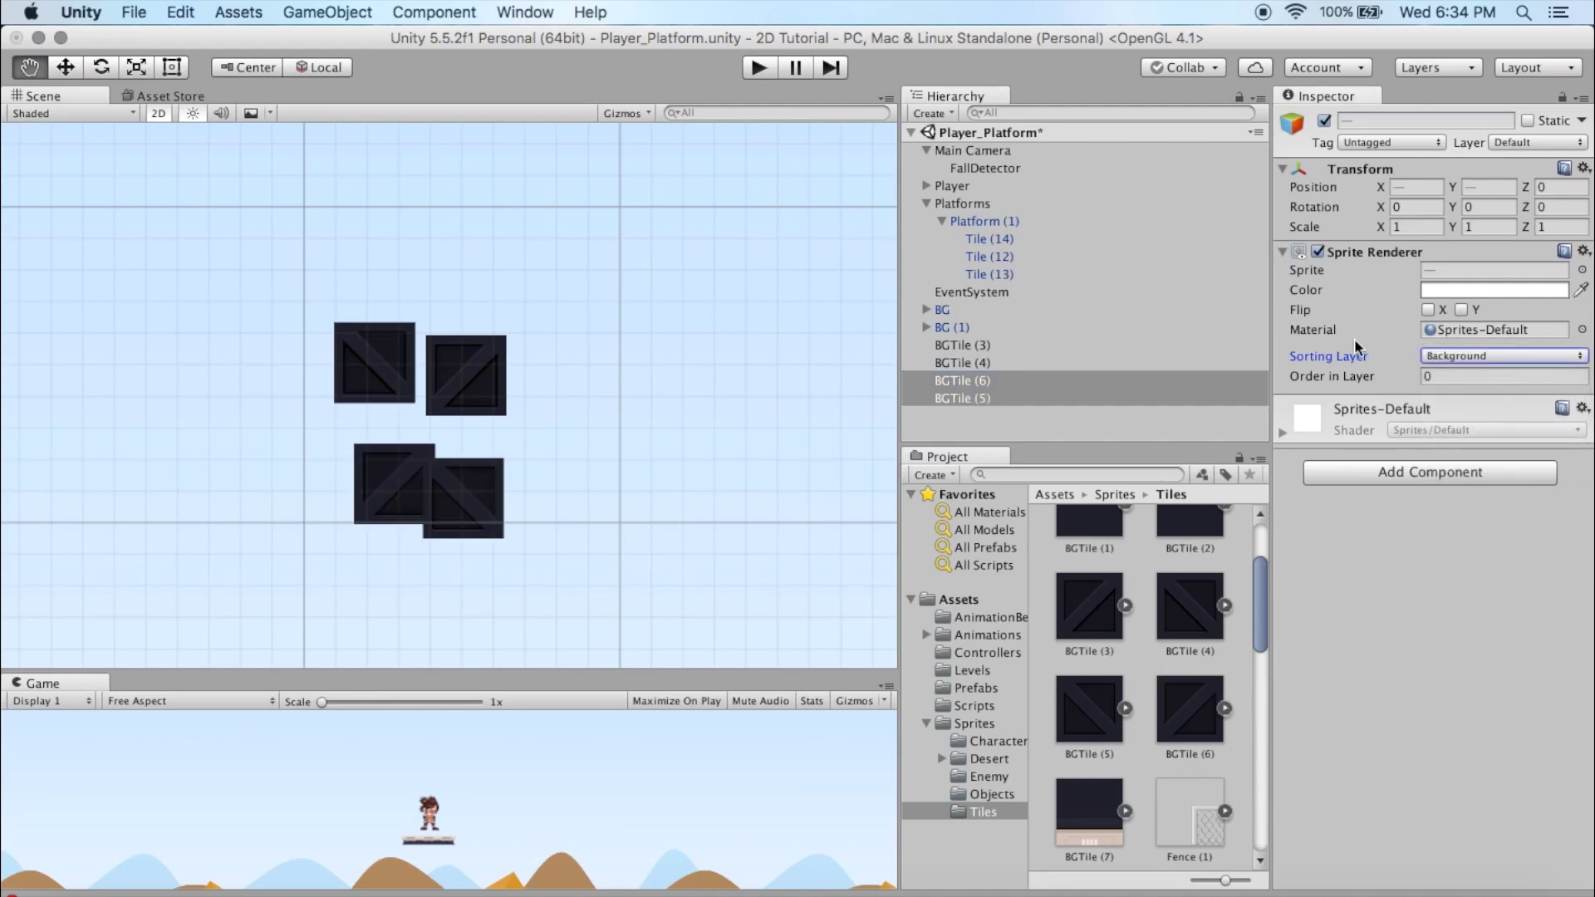
# Step: Shift both lower tiles slightly left, and align BGTile (6) under BGTile (4) at about X 102.24, Y 12.08
pyautogui.click(65, 67)
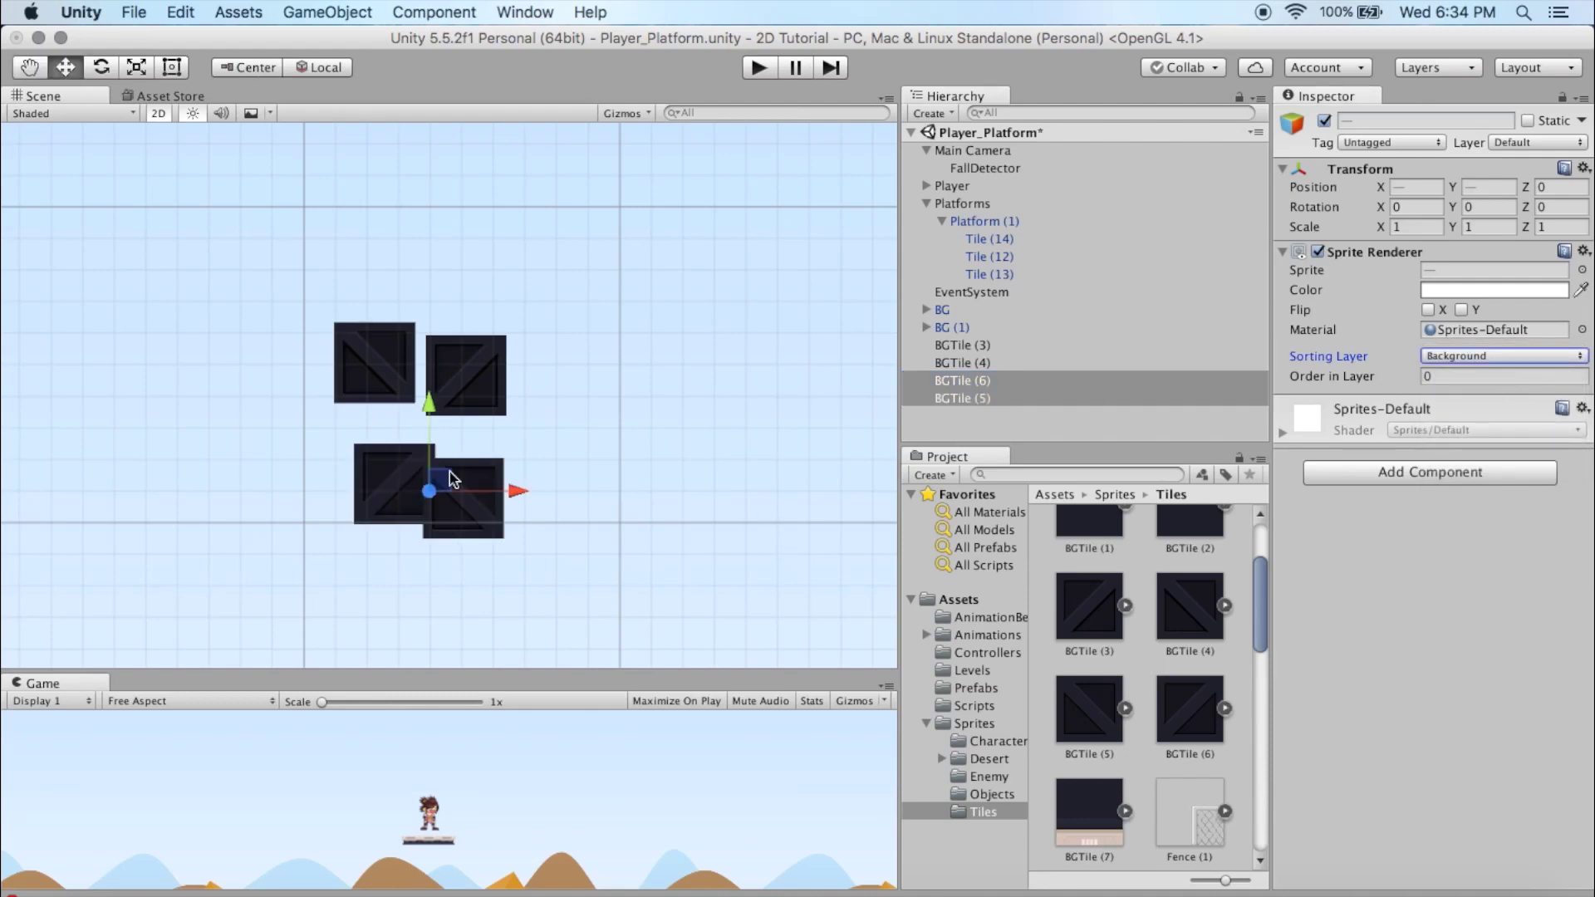
pyautogui.moveTo(493, 491)
pyautogui.mouseDown()
pyautogui.moveTo(509, 491)
pyautogui.moveTo(486, 492)
pyautogui.mouseUp()
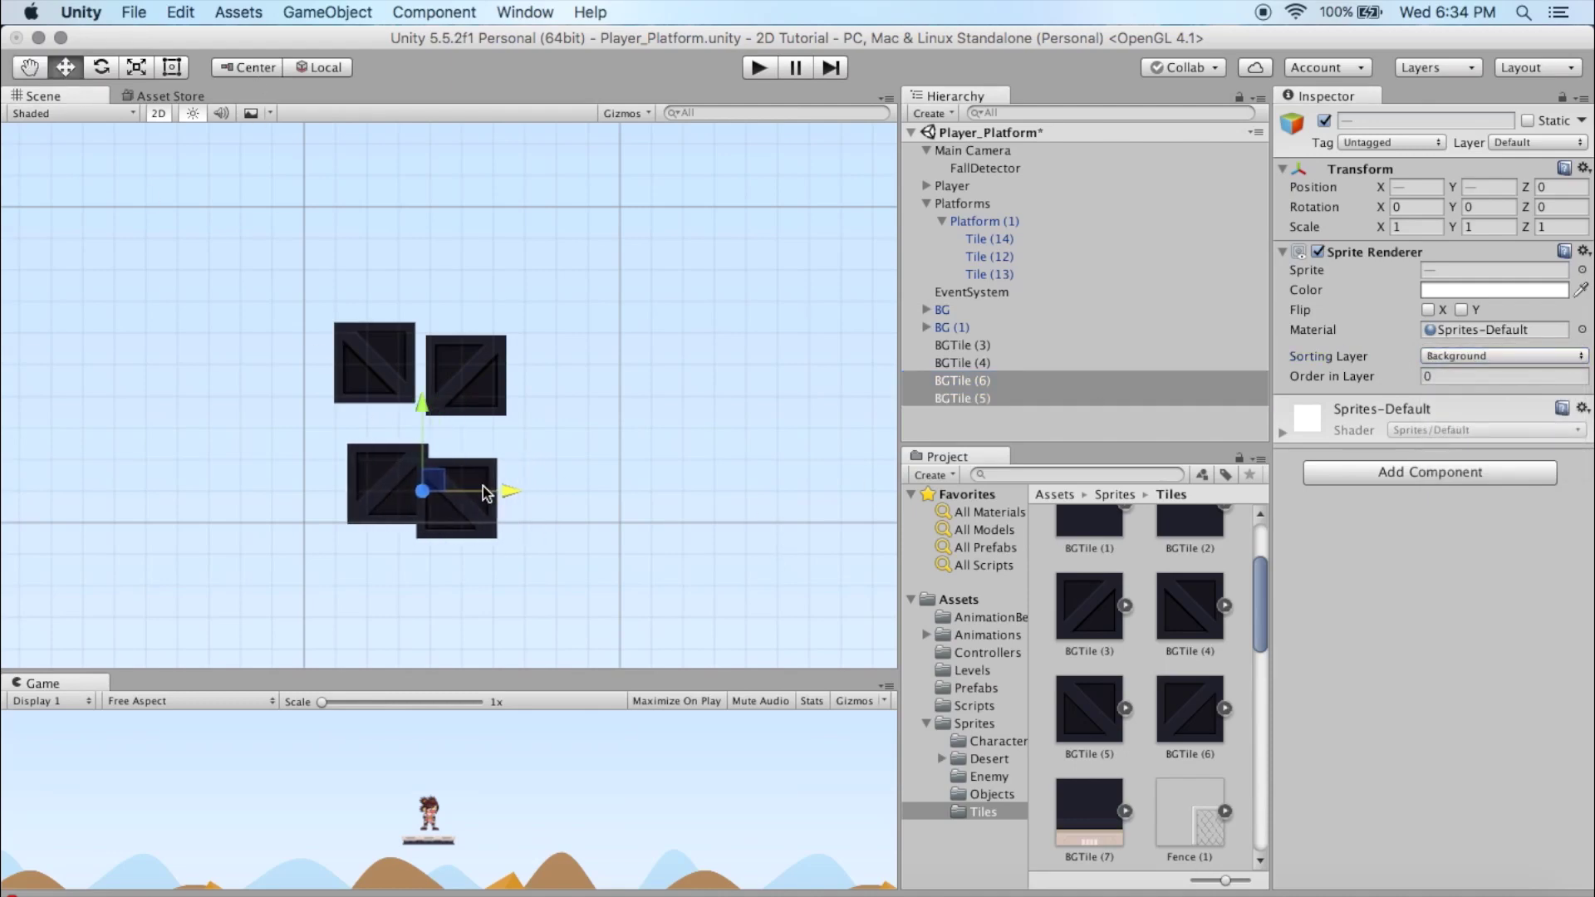
pyautogui.click(401, 490)
pyautogui.moveTo(470, 495); pyautogui.dragTo(449, 495)
pyautogui.moveTo(367, 397); pyautogui.dragTo(366, 356)
pyautogui.moveTo(450, 446); pyautogui.dragTo(456, 446)
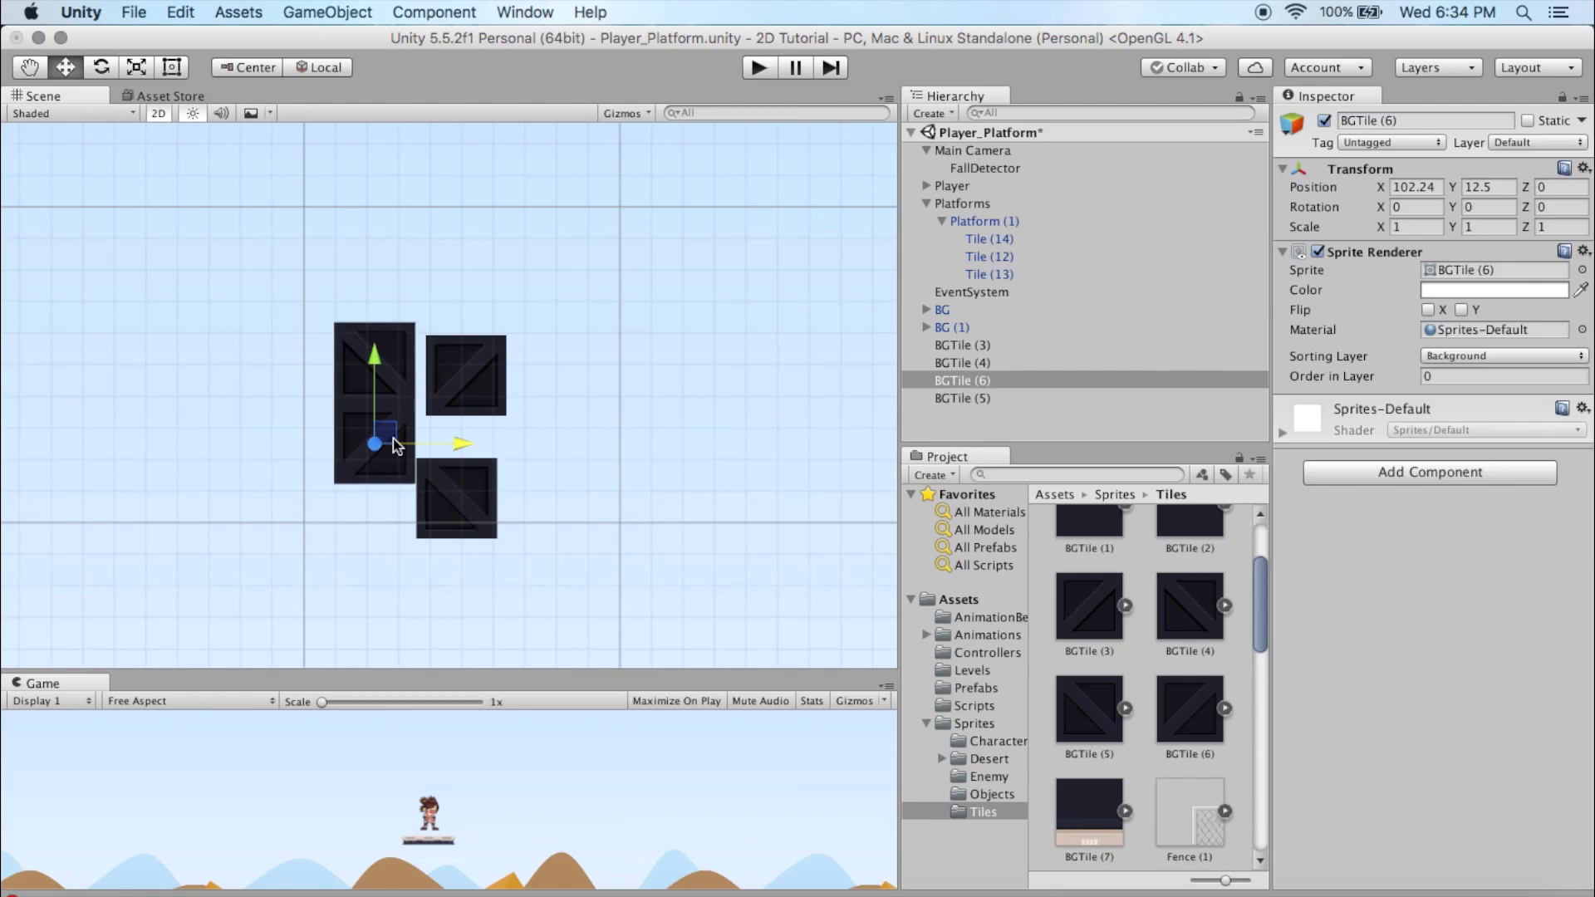
pyautogui.moveTo(377, 372); pyautogui.dragTo(376, 385)
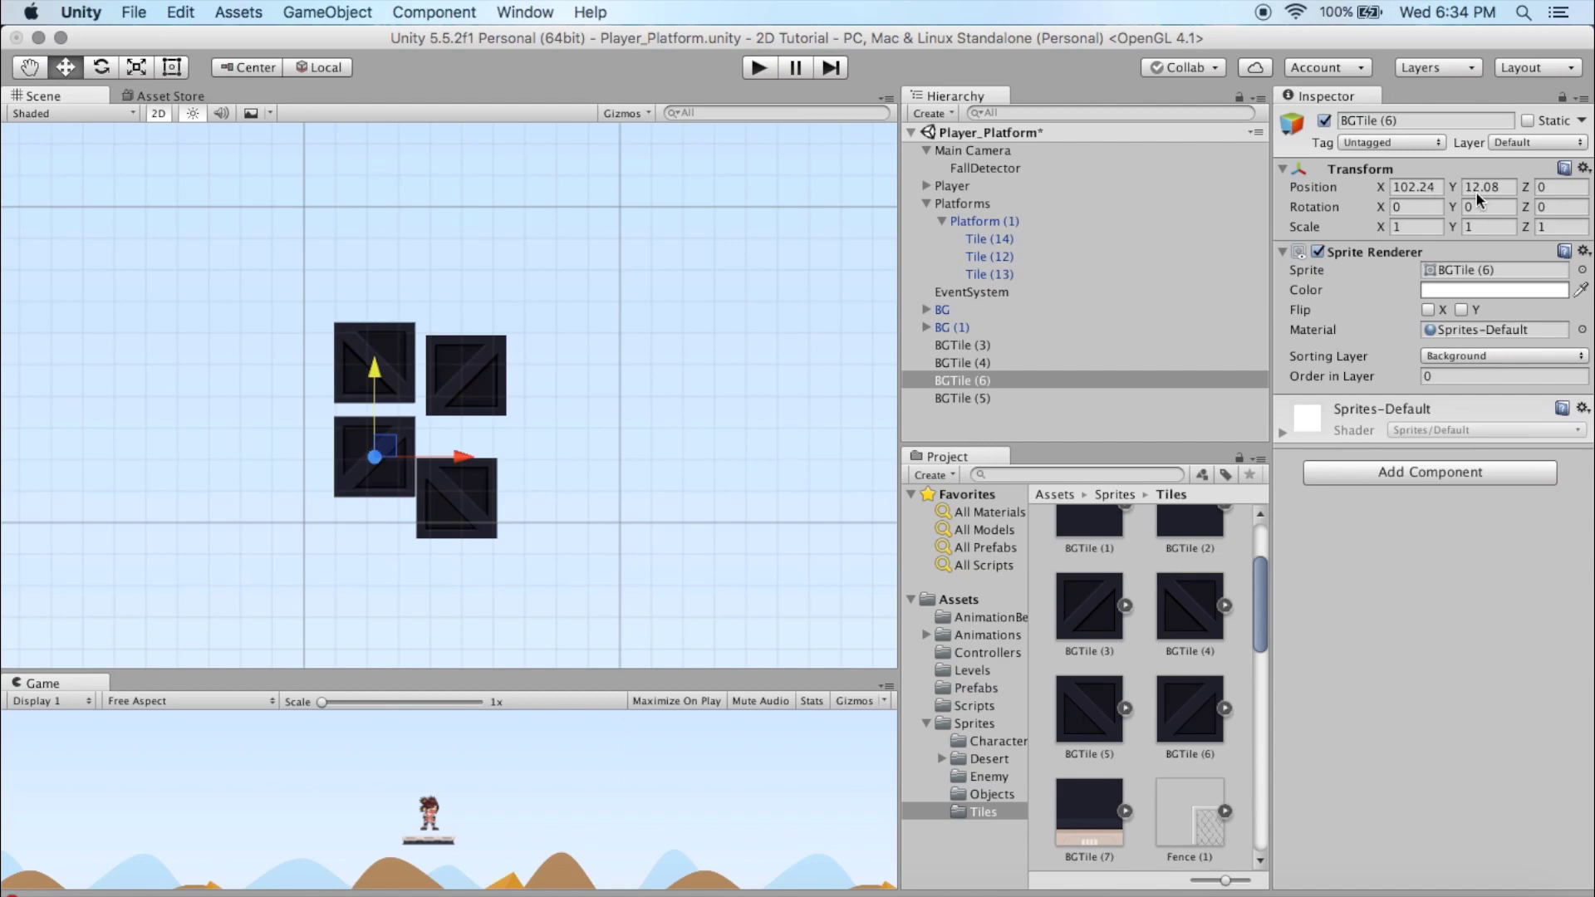
# Step: Match BGTile (4)'s X position to BGTile (6) at 102.24 and lower it to Y 14.64, flush on top of that tile
pyautogui.click(1417, 186)
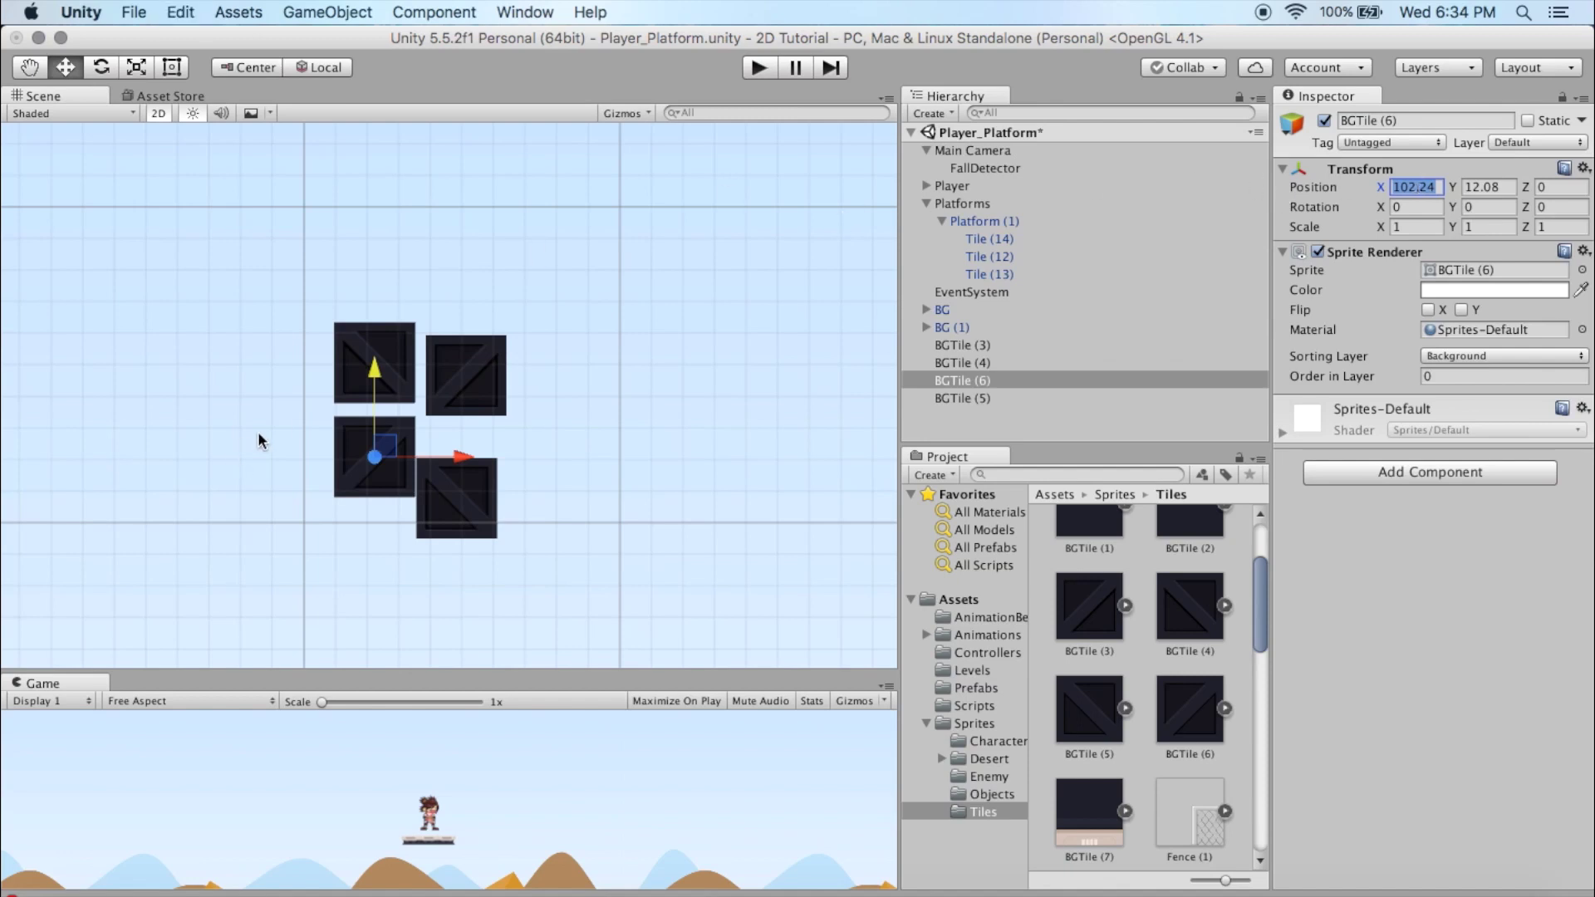
pyautogui.click(388, 341)
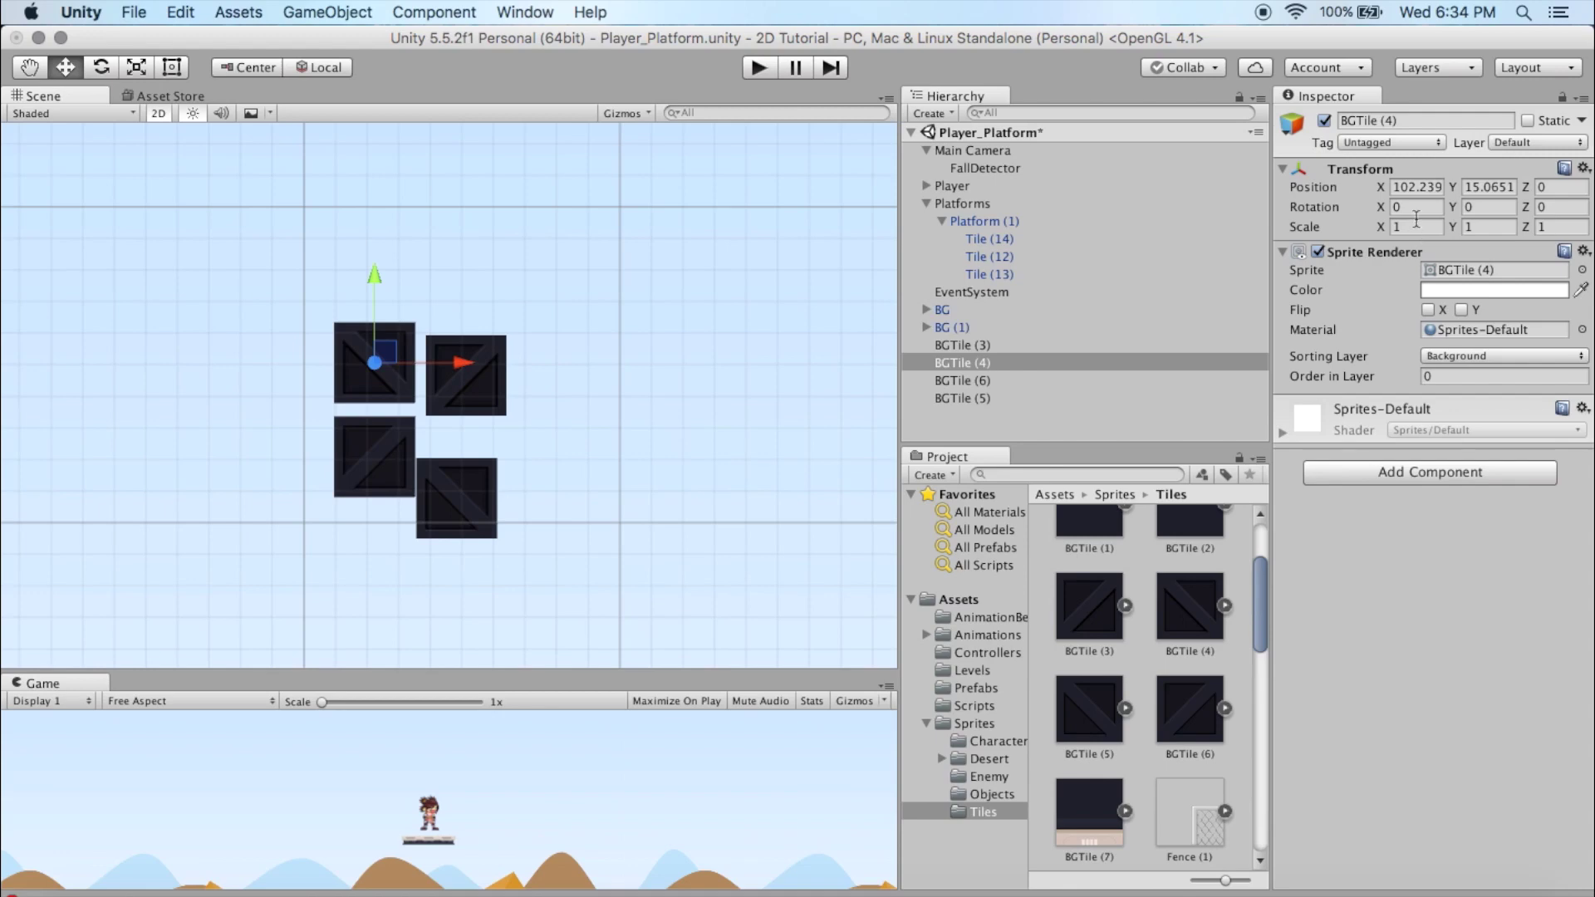
pyautogui.click(1415, 188)
pyautogui.press('Return')
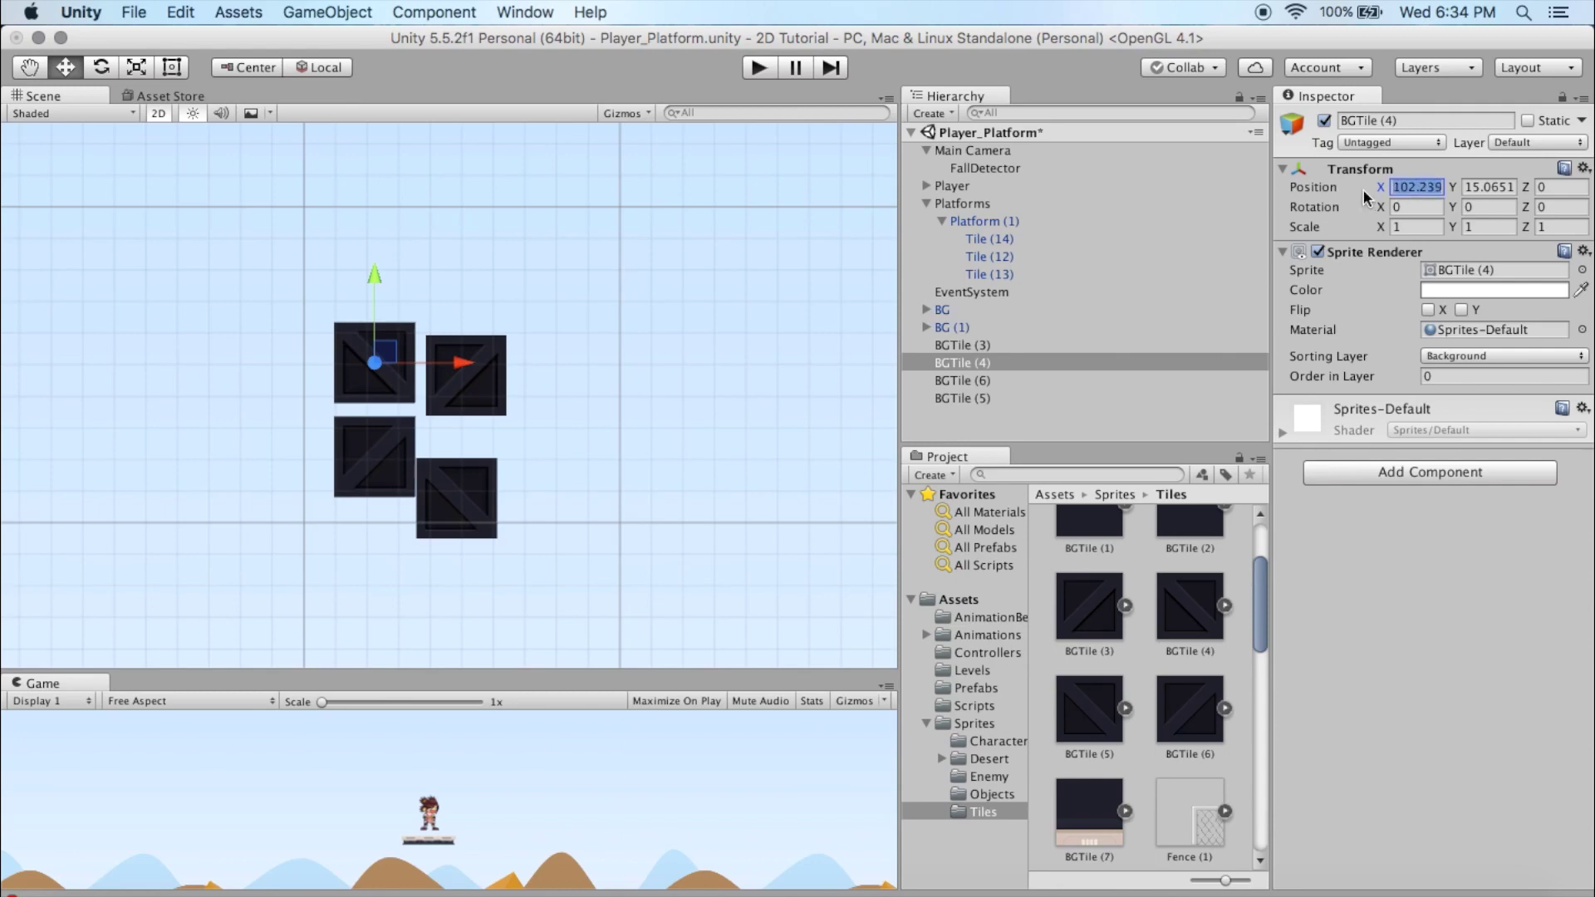
pyautogui.write('102.24')
pyautogui.moveTo(374, 280); pyautogui.dragTo(372, 291)
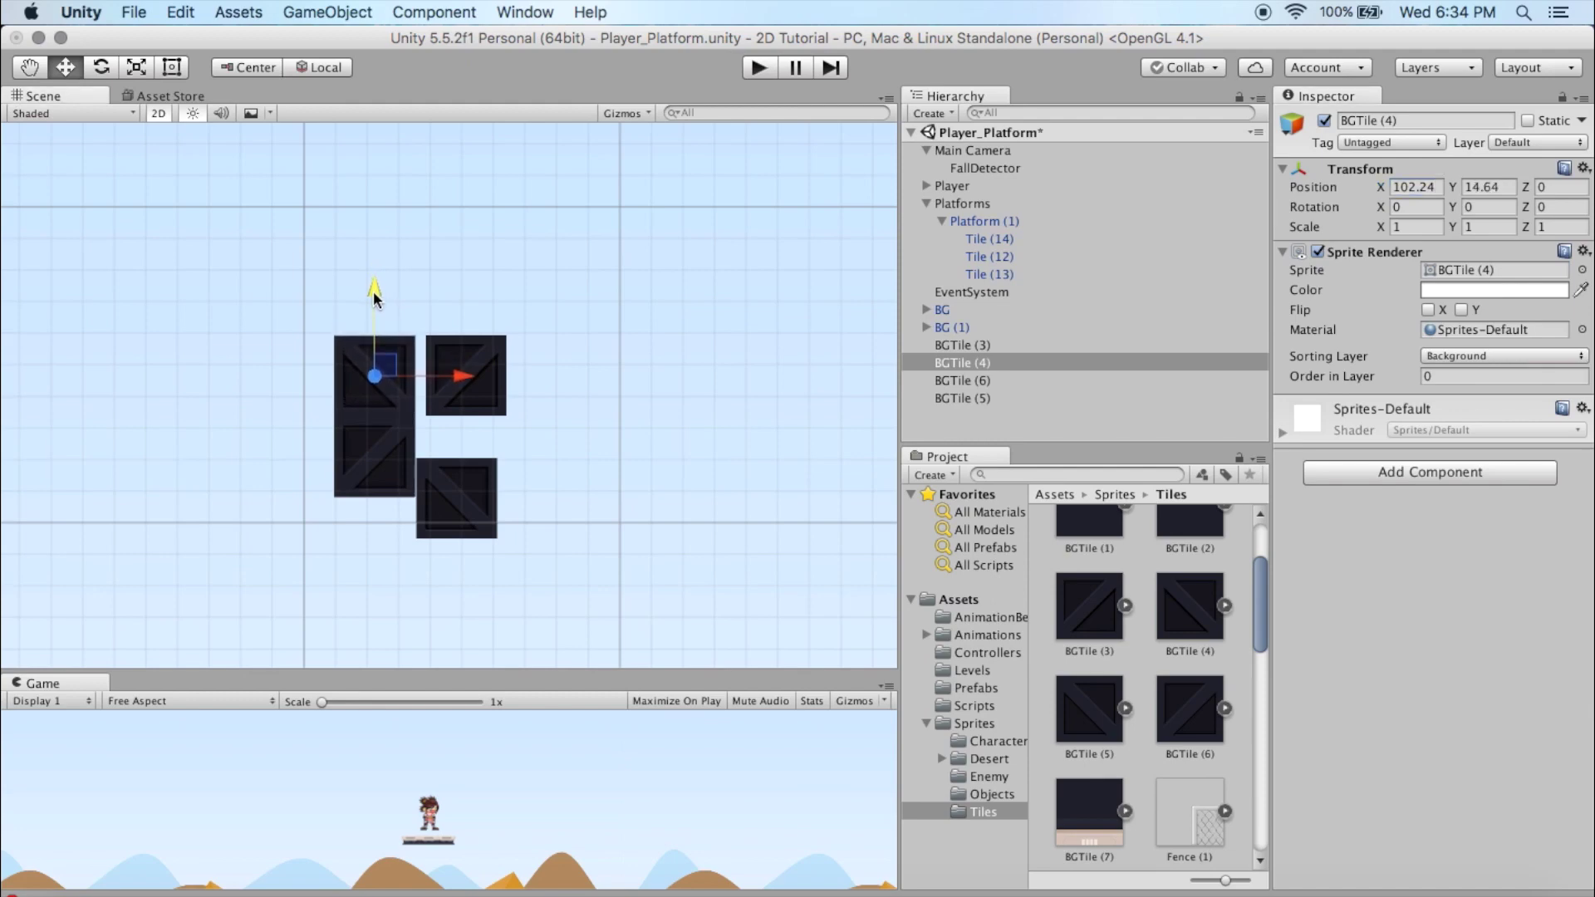
# Step: Set BGTile (3)'s Y position to 14.64 to match BGTile (4), and slide it against that tile at about X 104.79
pyautogui.click(1491, 186)
pyautogui.press('super+c')
pyautogui.click(476, 364)
pyautogui.click(489, 400)
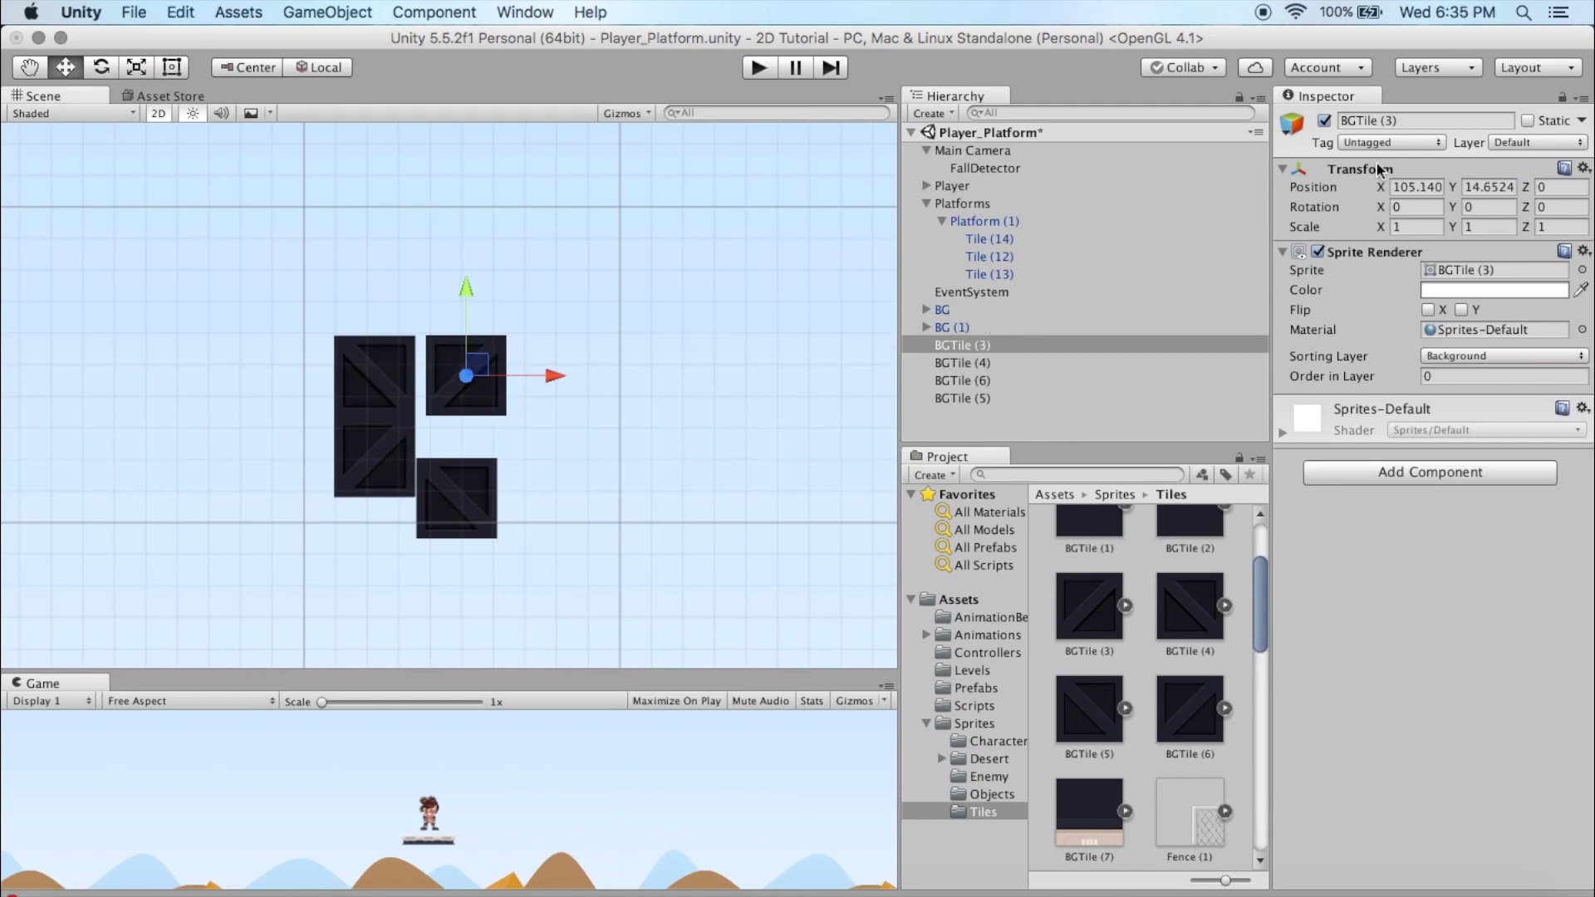
pyautogui.click(1493, 188)
pyautogui.doubleClick(1493, 188)
pyautogui.write('14.64')
pyautogui.moveTo(551, 379); pyautogui.dragTo(539, 380)
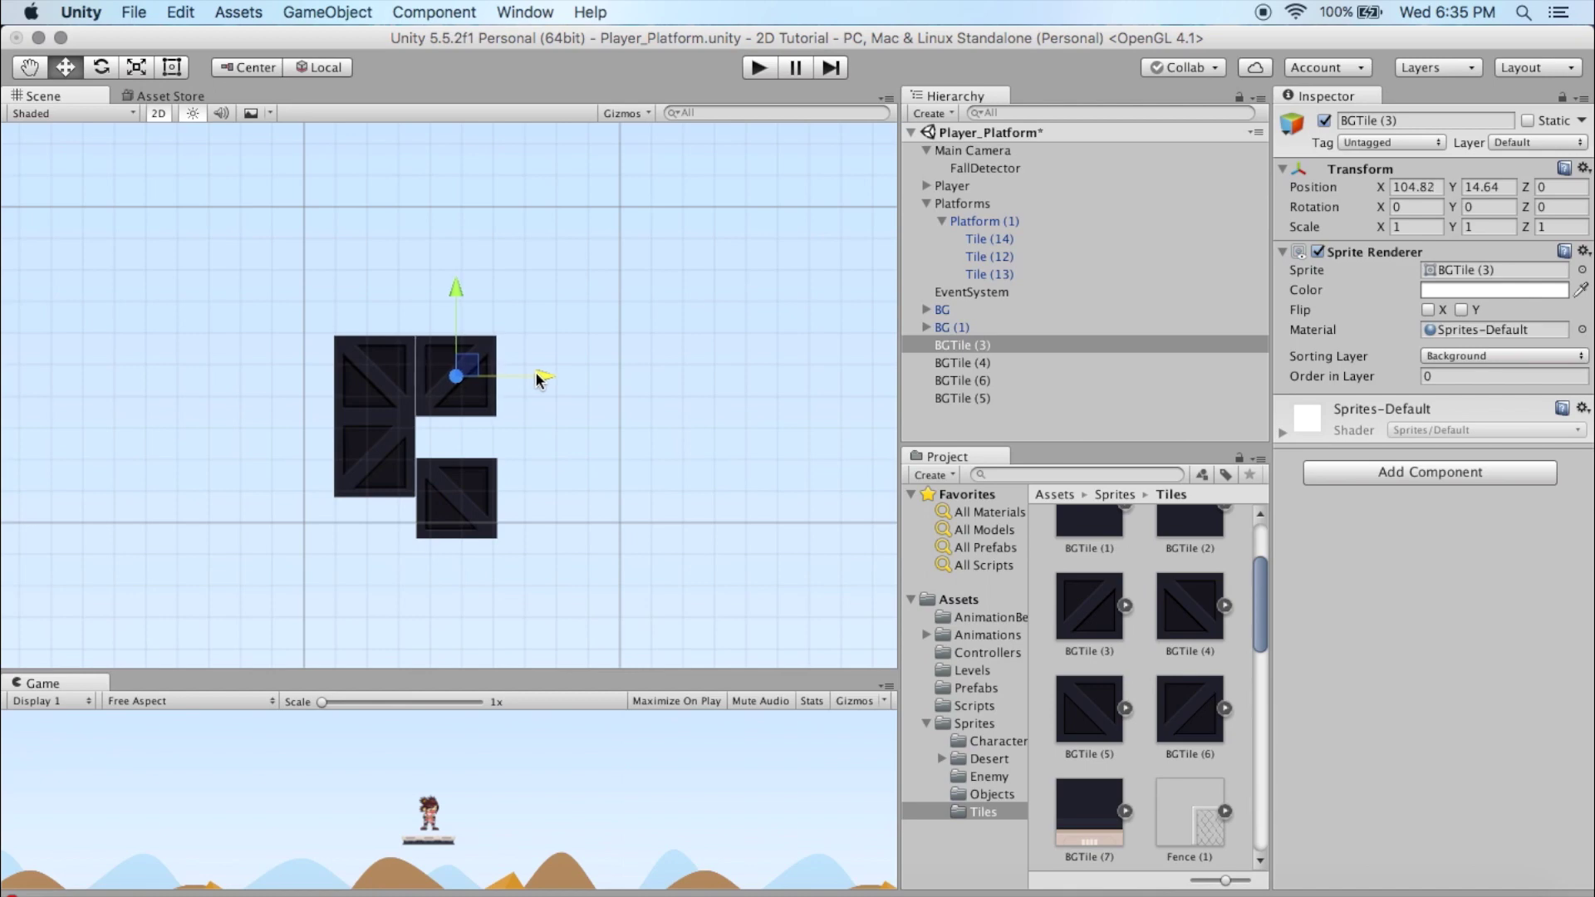
pyautogui.moveTo(537, 379); pyautogui.dragTo(535, 380)
# Step: Set BGTile (5)'s Y position to 12.08, matching BGTile (6)
pyautogui.click(374, 471)
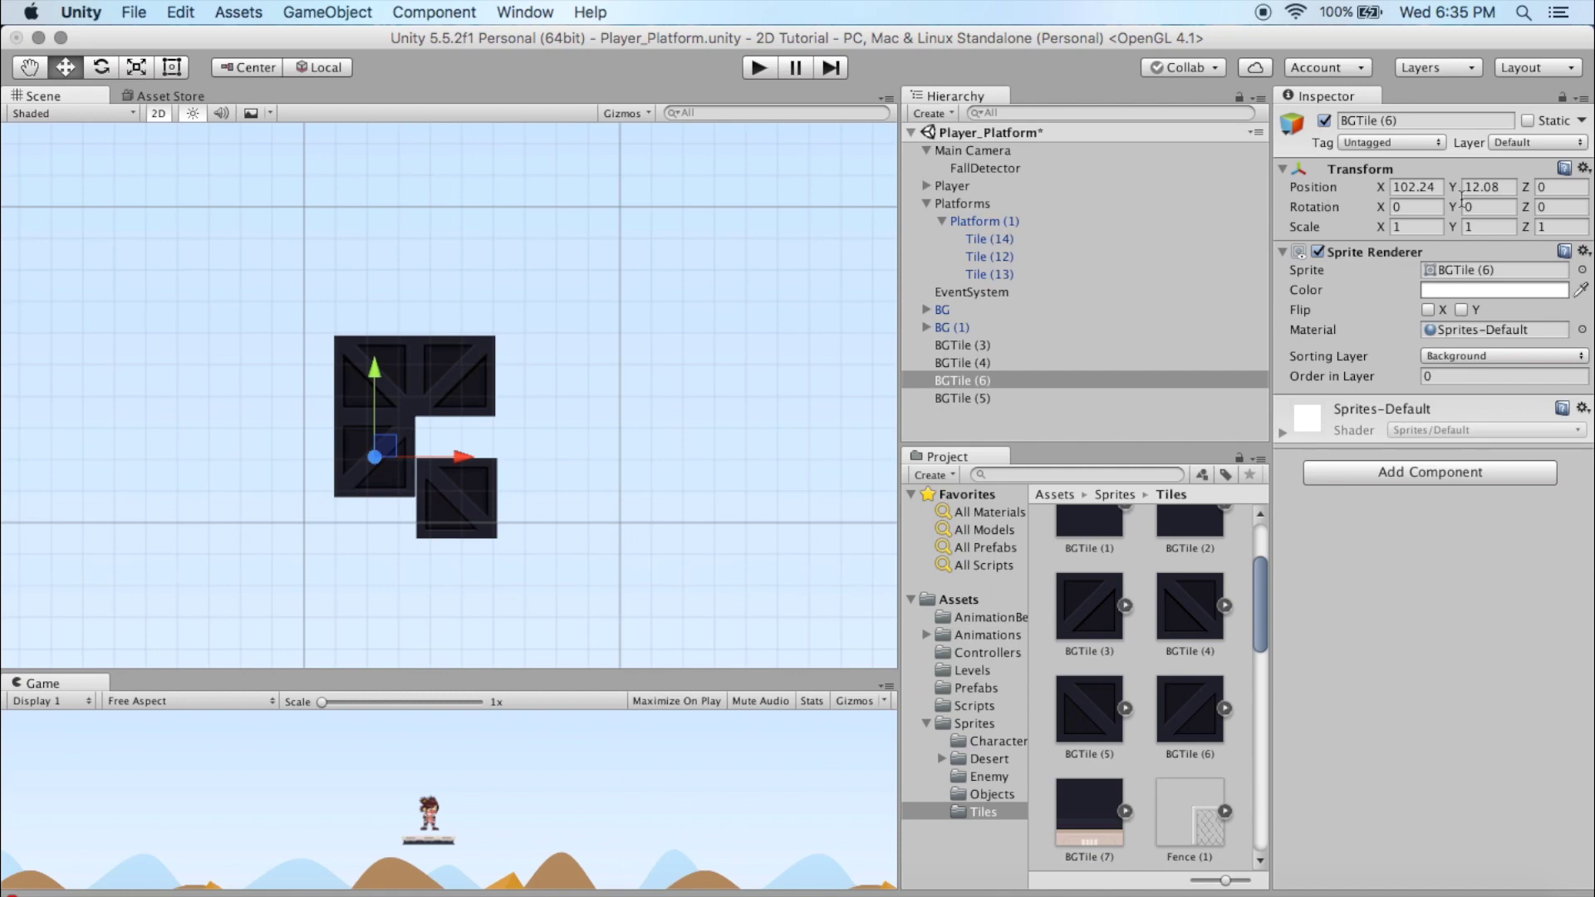
pyautogui.click(1488, 187)
pyautogui.click(462, 497)
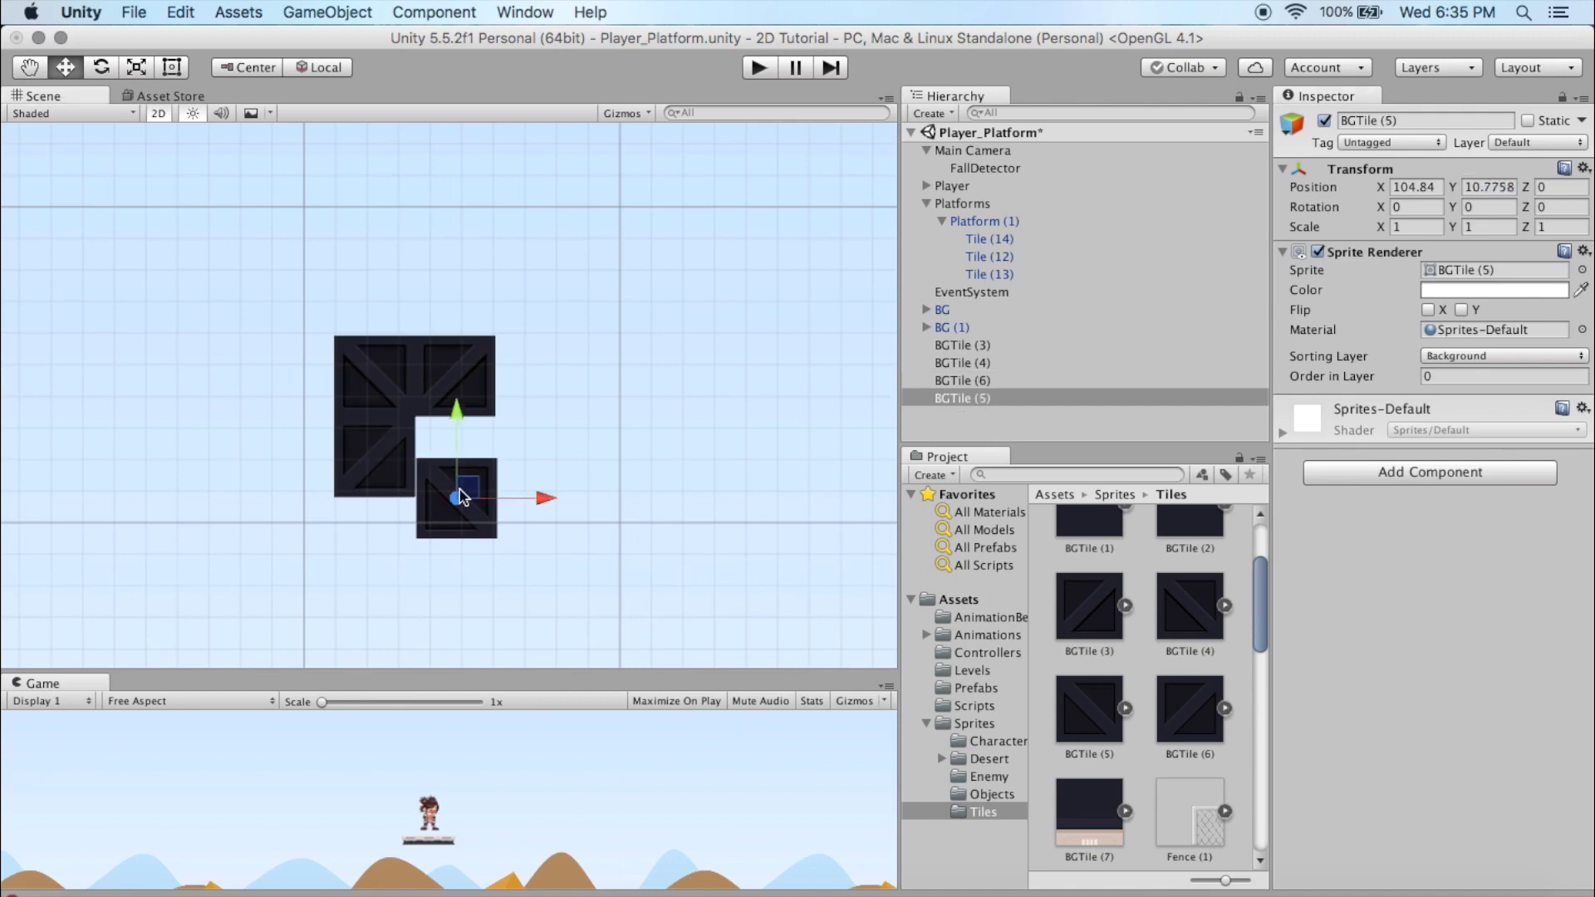
pyautogui.click(1489, 187)
pyautogui.click(1491, 187)
pyautogui.doubleClick(1487, 188)
pyautogui.click(1486, 190)
pyautogui.hotkey('shift', 'Right')
pyautogui.hotkey('shift', 'Right')
pyautogui.moveTo(1497, 186); pyautogui.dragTo(1465, 187)
pyautogui.write('1')
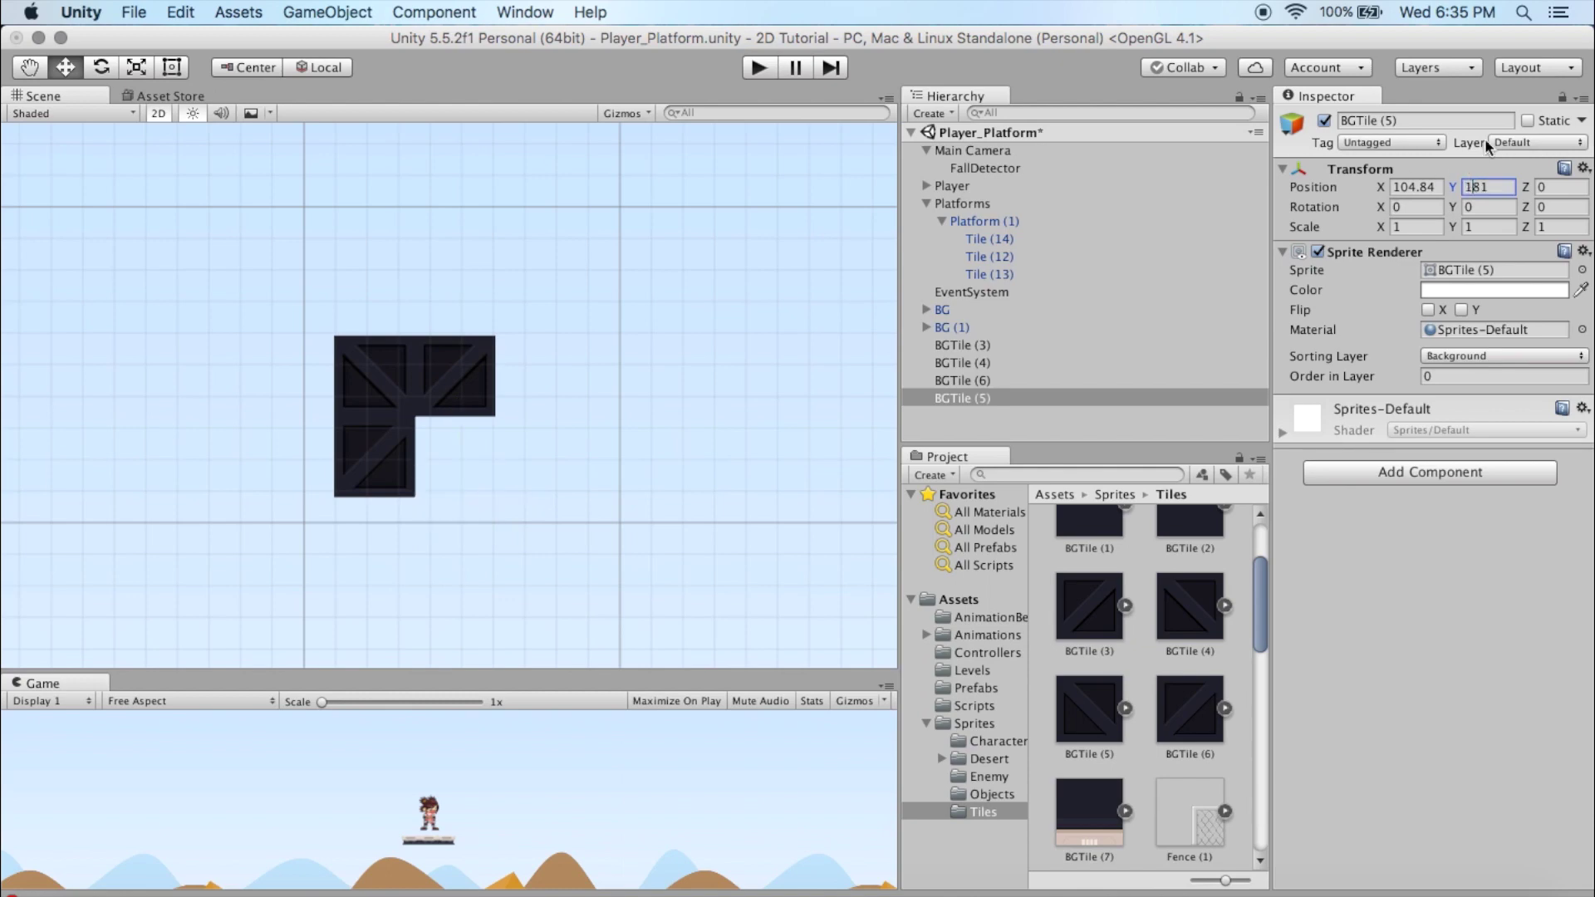
pyautogui.press('Return')
pyautogui.write('12.08')
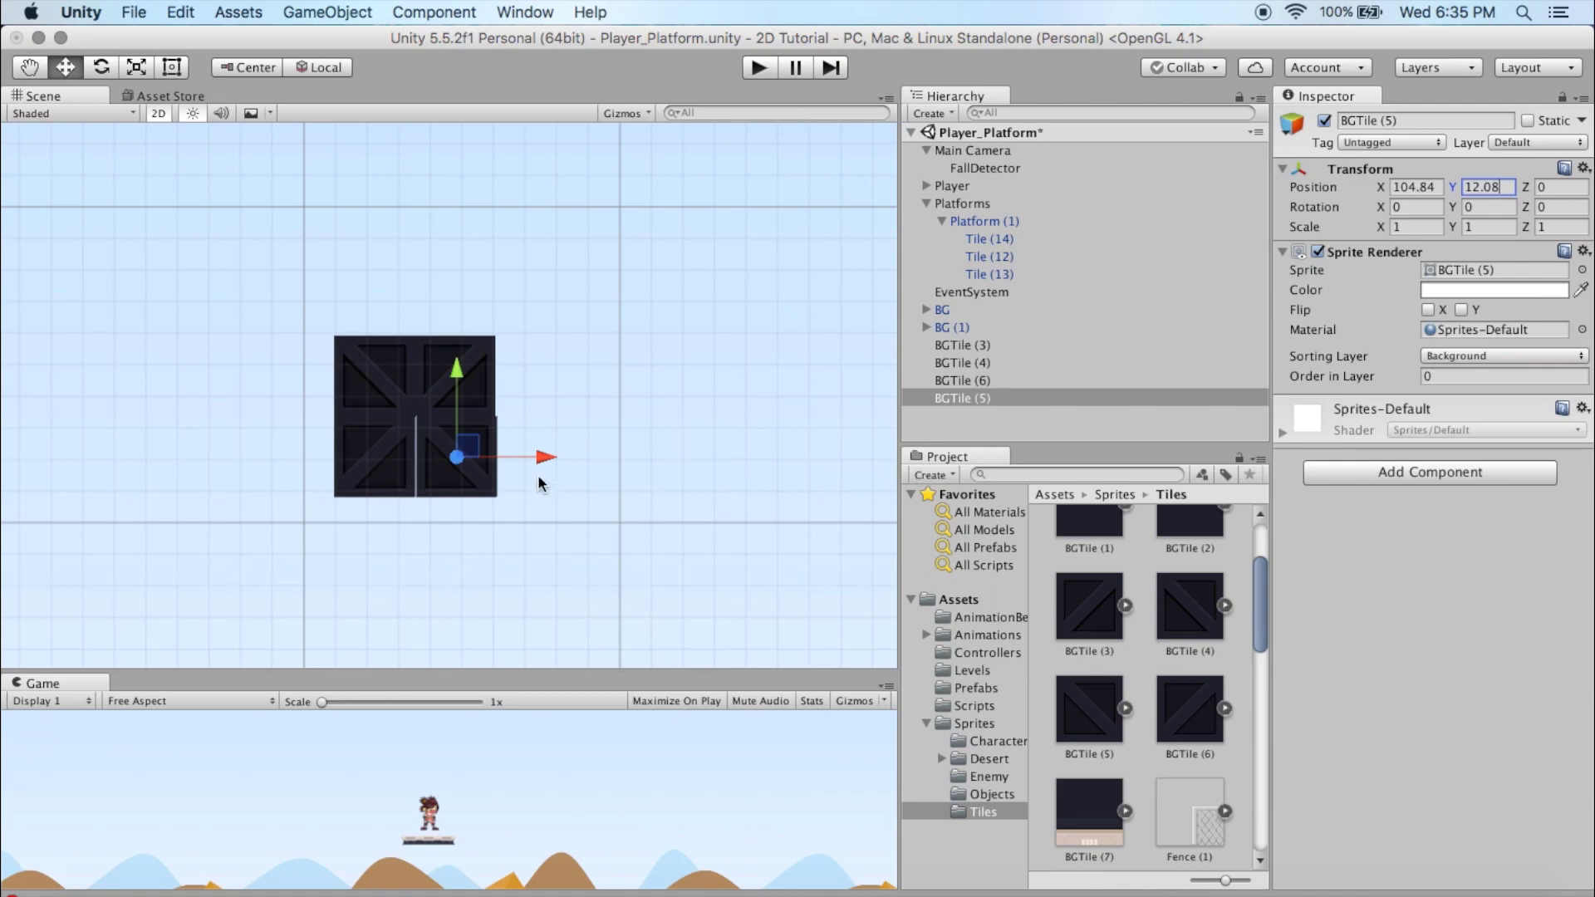
# Step: Close the gap beside BGTile (5) and set its X position to 104.79, copied from BGTile (3)
pyautogui.moveTo(536, 464); pyautogui.dragTo(536, 466)
pyautogui.click(486, 379)
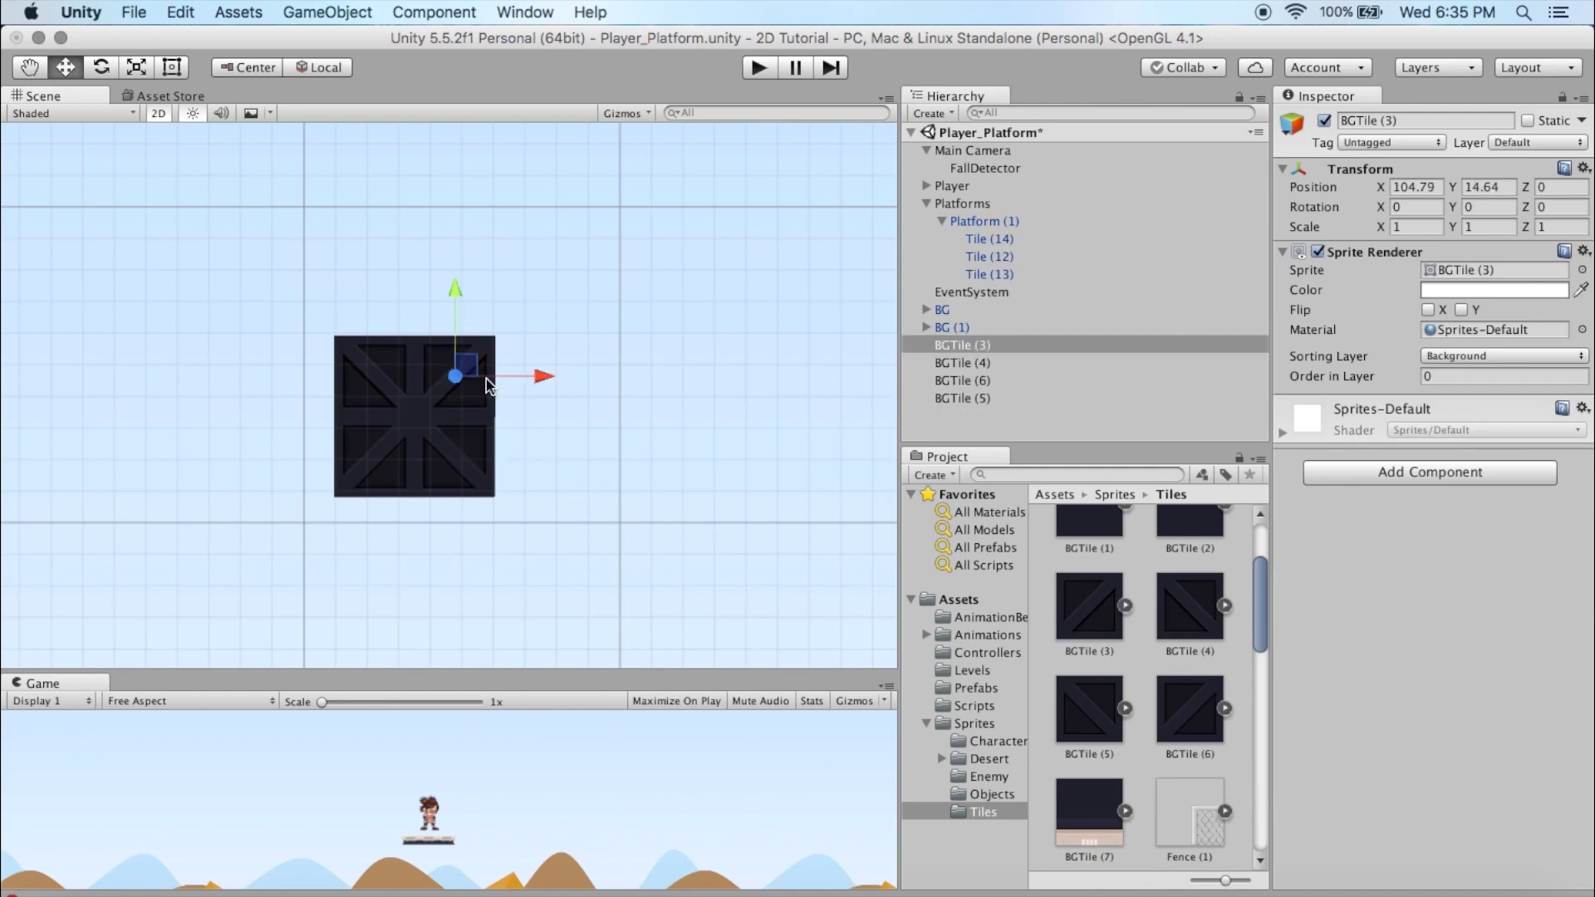
pyautogui.click(1418, 191)
pyautogui.press('super+c')
pyautogui.click(441, 455)
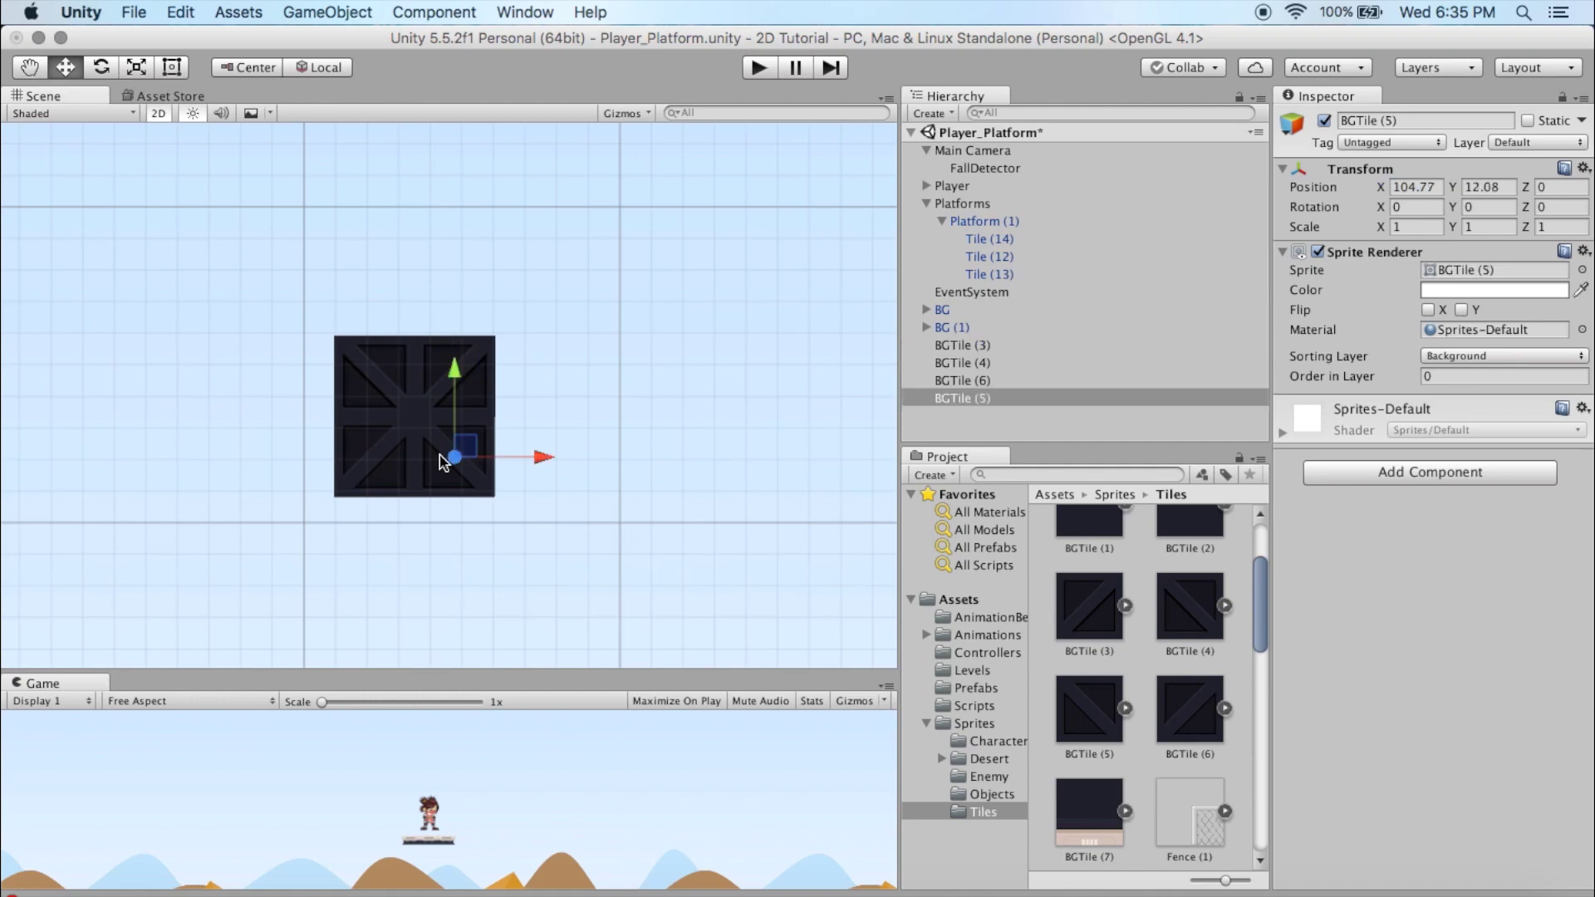
pyautogui.click(1414, 191)
pyautogui.press('super+v')
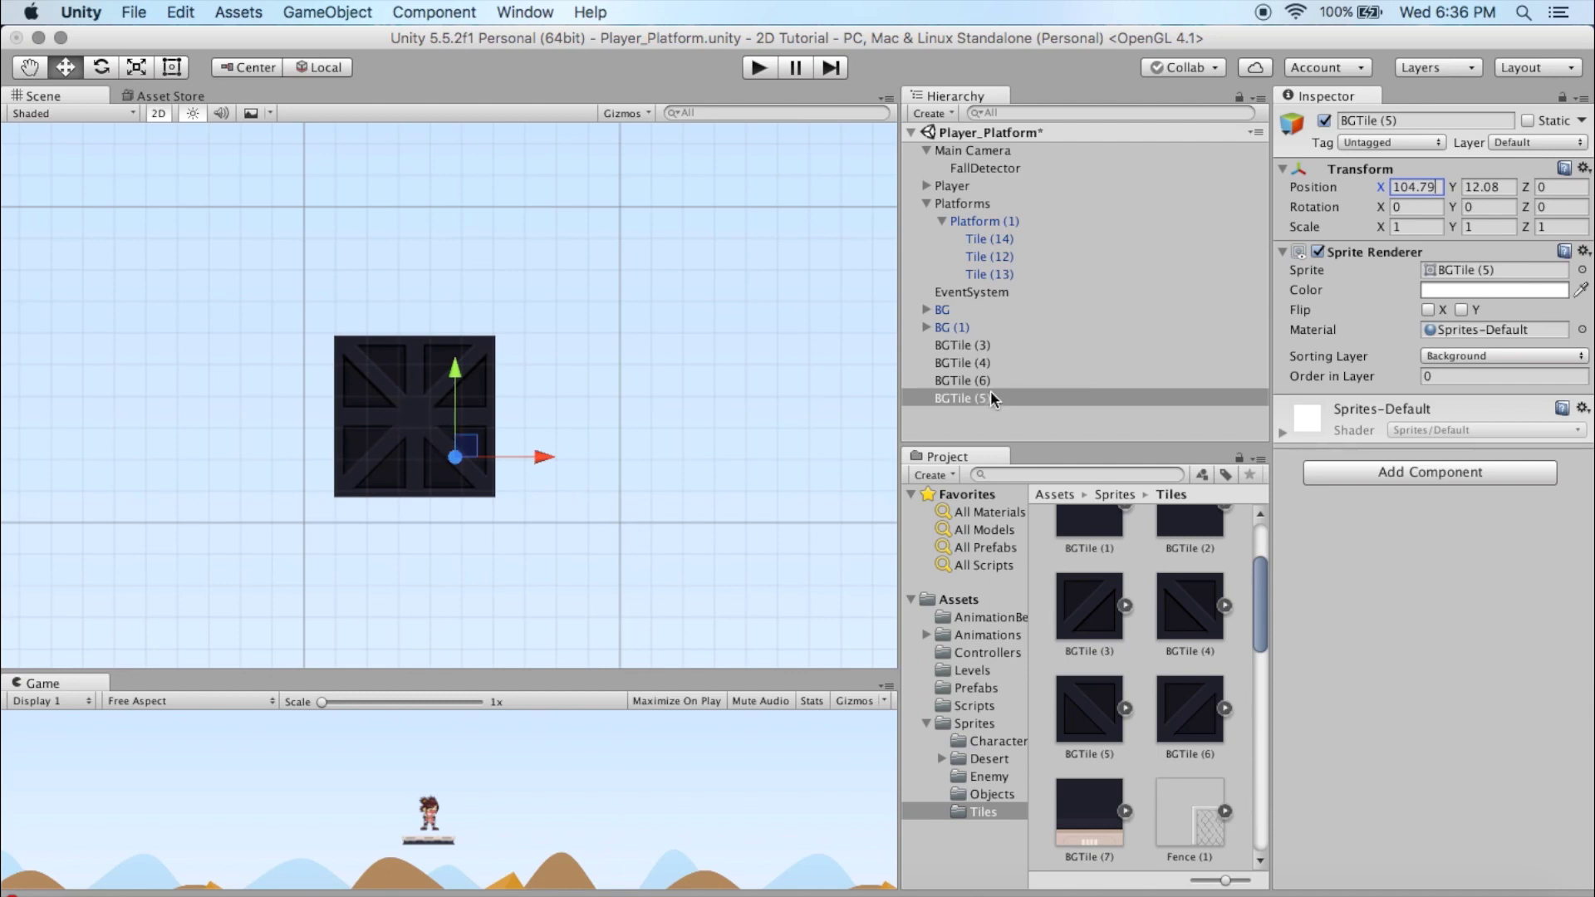
# Step: Create an empty game object in the hierarchy and name it BGBlock
pyautogui.click(944, 112)
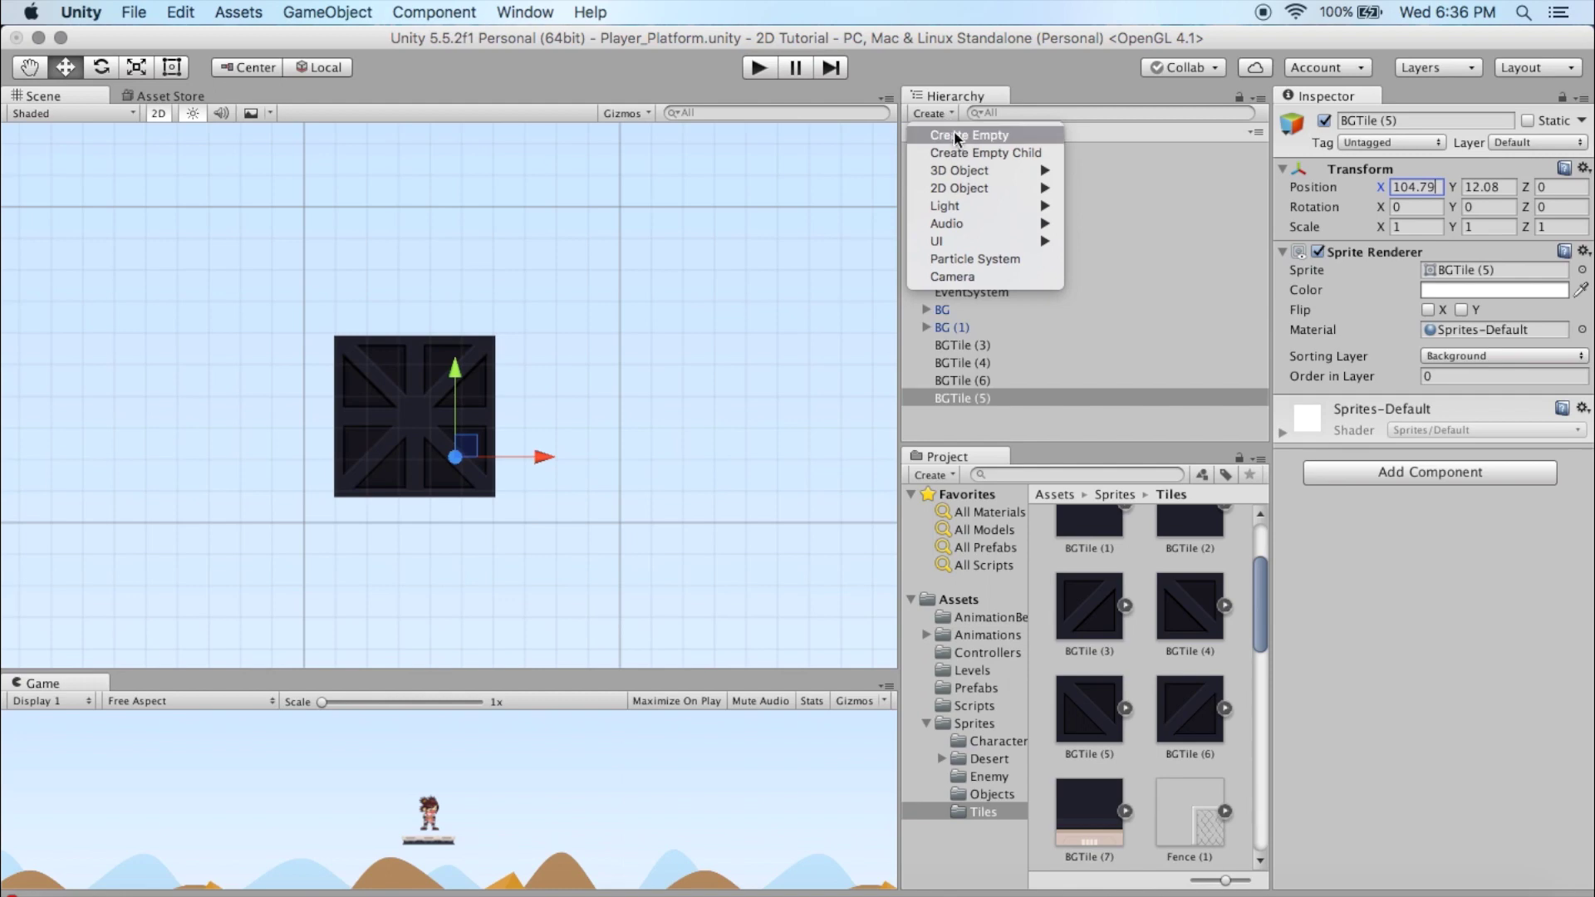
pyautogui.click(953, 134)
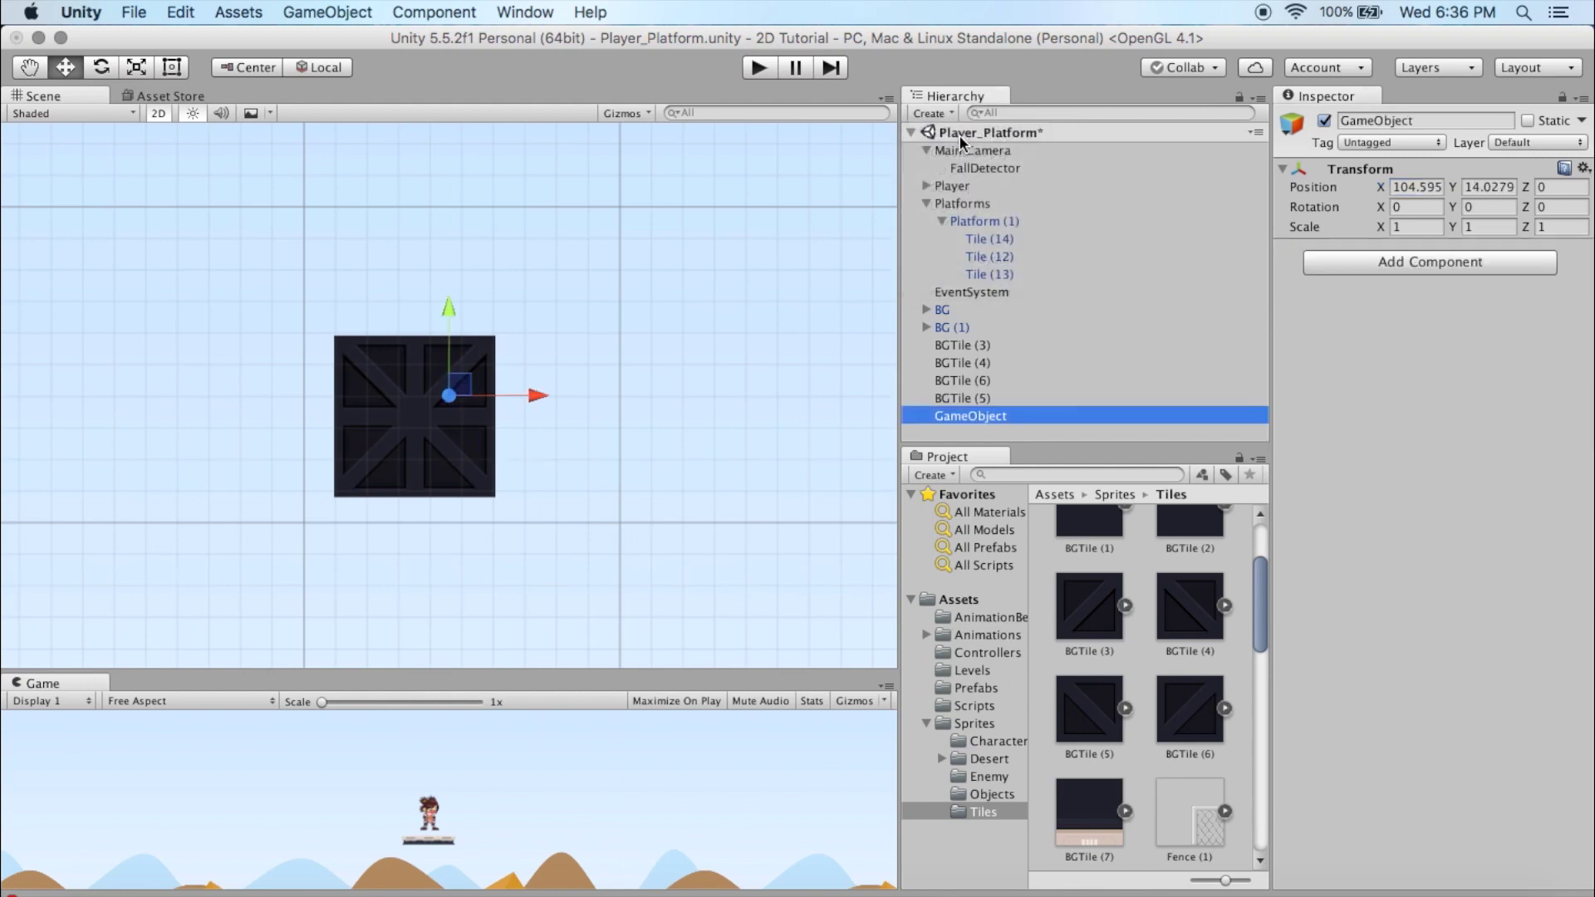
pyautogui.click(974, 415)
pyautogui.write('j')
pyautogui.write('BG')
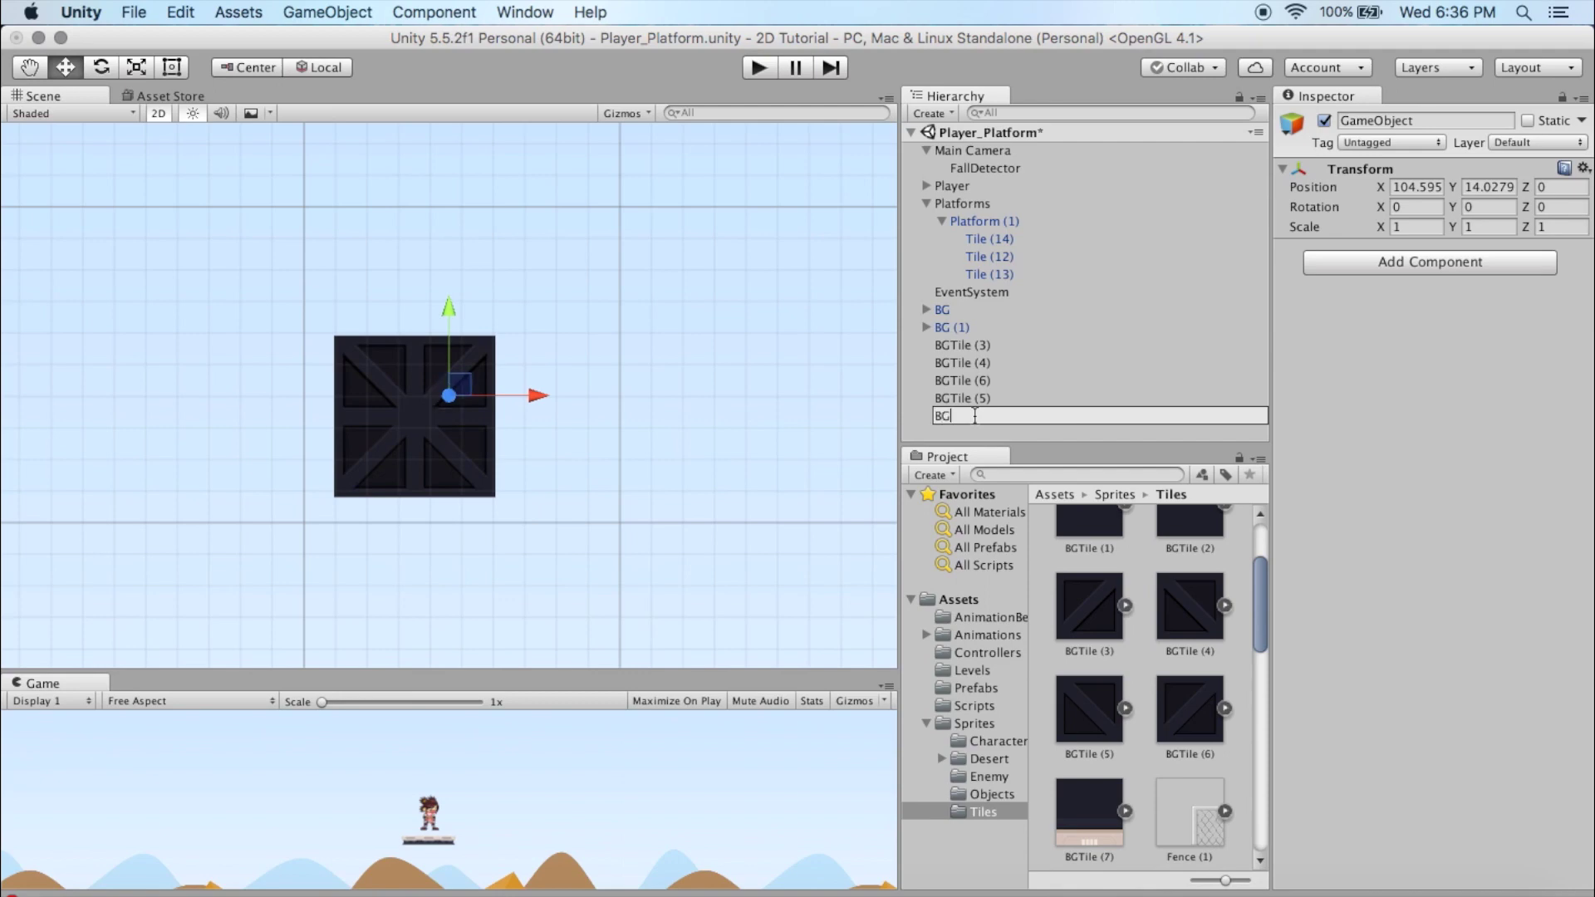
pyautogui.write('Block')
pyautogui.press('Return')
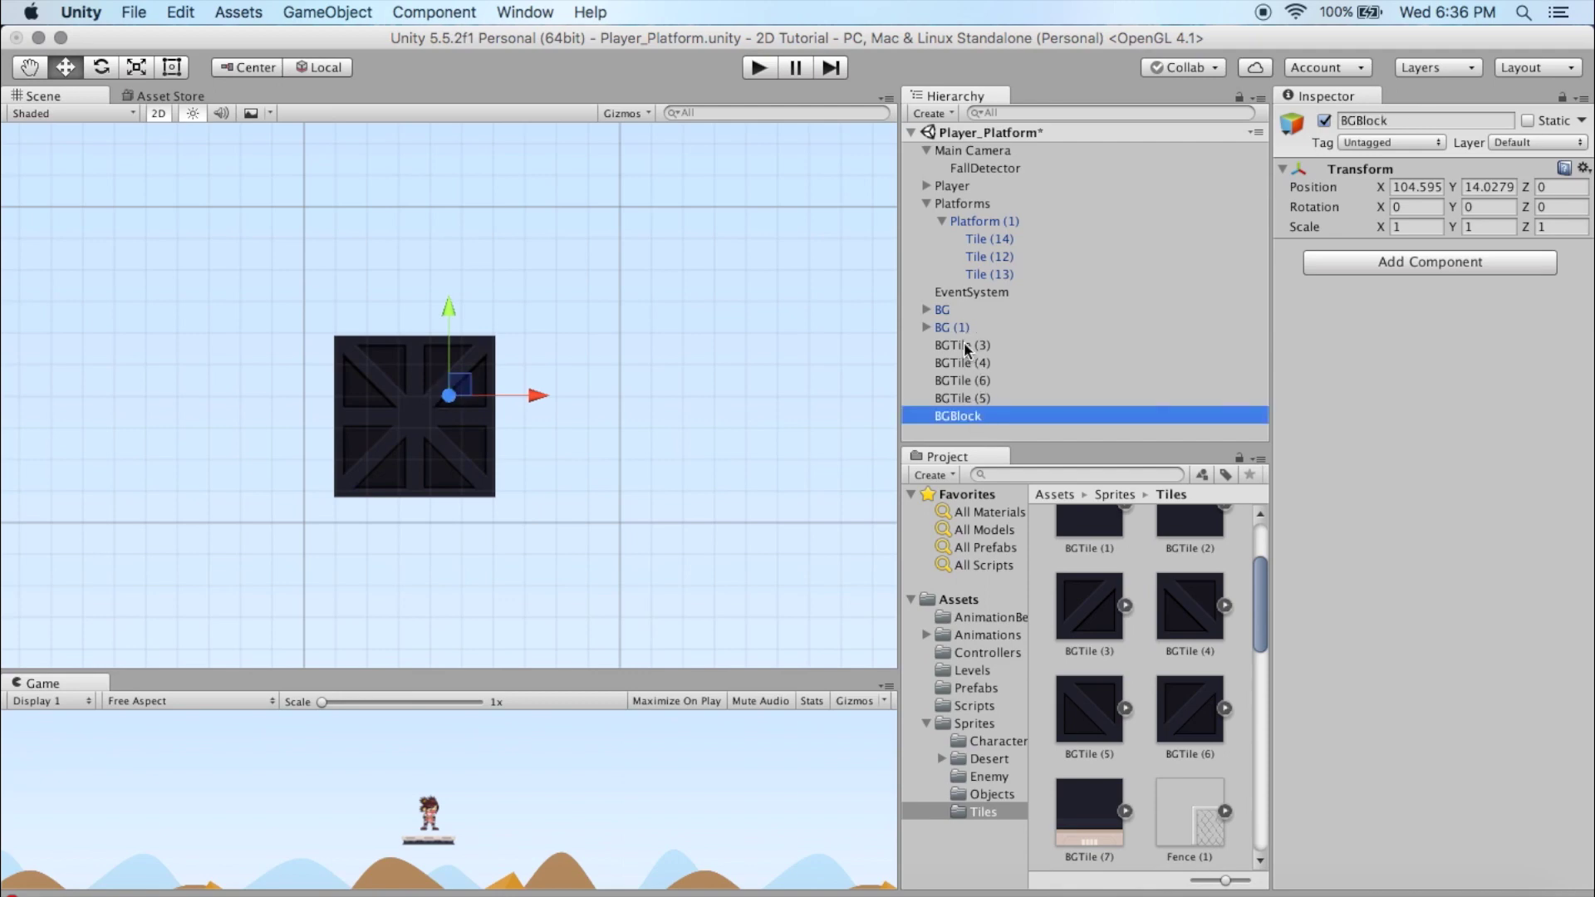
# Step: Nest BGTile (3), (4), (6) and (5) under BGBlock and collapse the group in the hierarchy
pyautogui.click(964, 345)
pyautogui.keyDown('shift'); pyautogui.click(964, 397); pyautogui.keyUp('shift')
pyautogui.moveTo(957, 380); pyautogui.dragTo(957, 417)
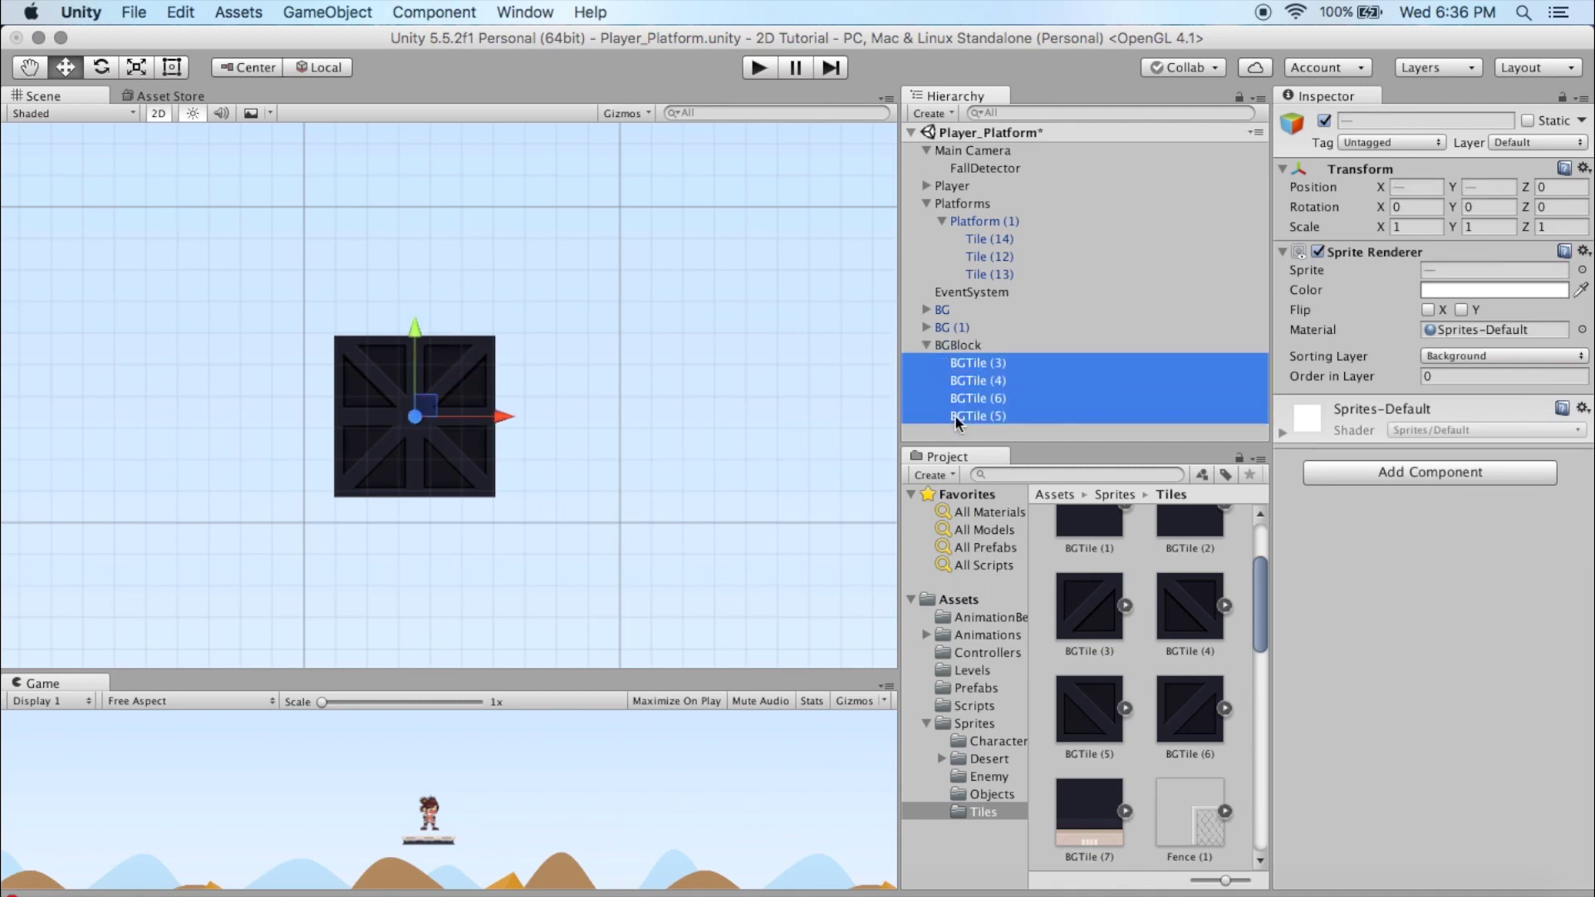
pyautogui.click(926, 346)
pyautogui.moveTo(958, 339); pyautogui.dragTo(955, 419)
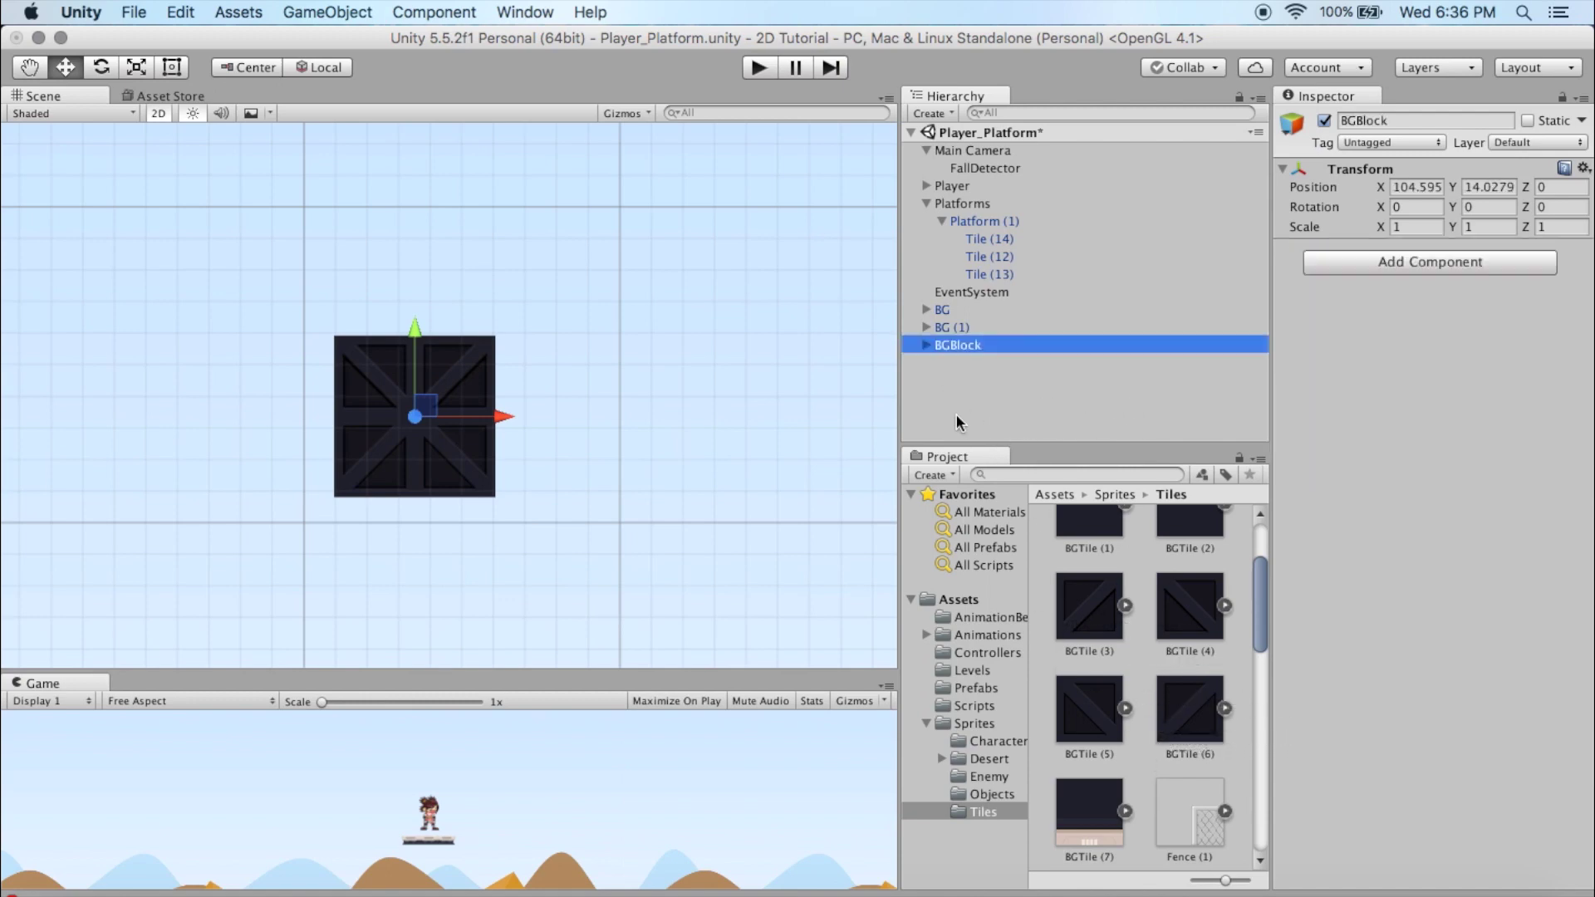
# Step: Save the BGBlock group as a prefab in the project's Prefabs folder
pyautogui.click(980, 687)
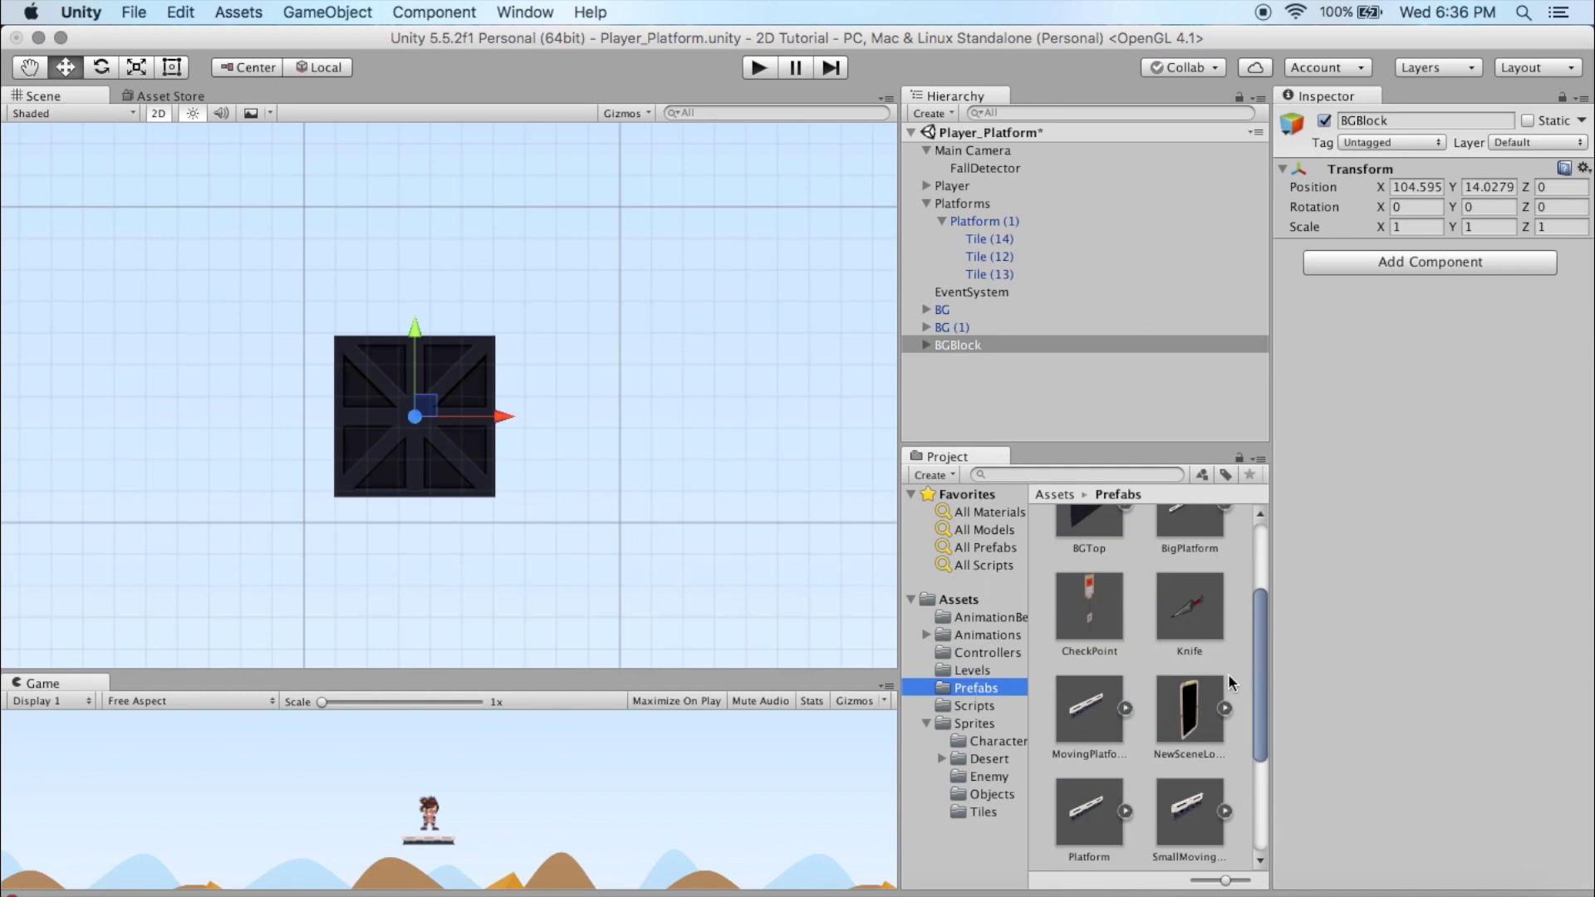
pyautogui.moveTo(1259, 636); pyautogui.dragTo(1259, 781)
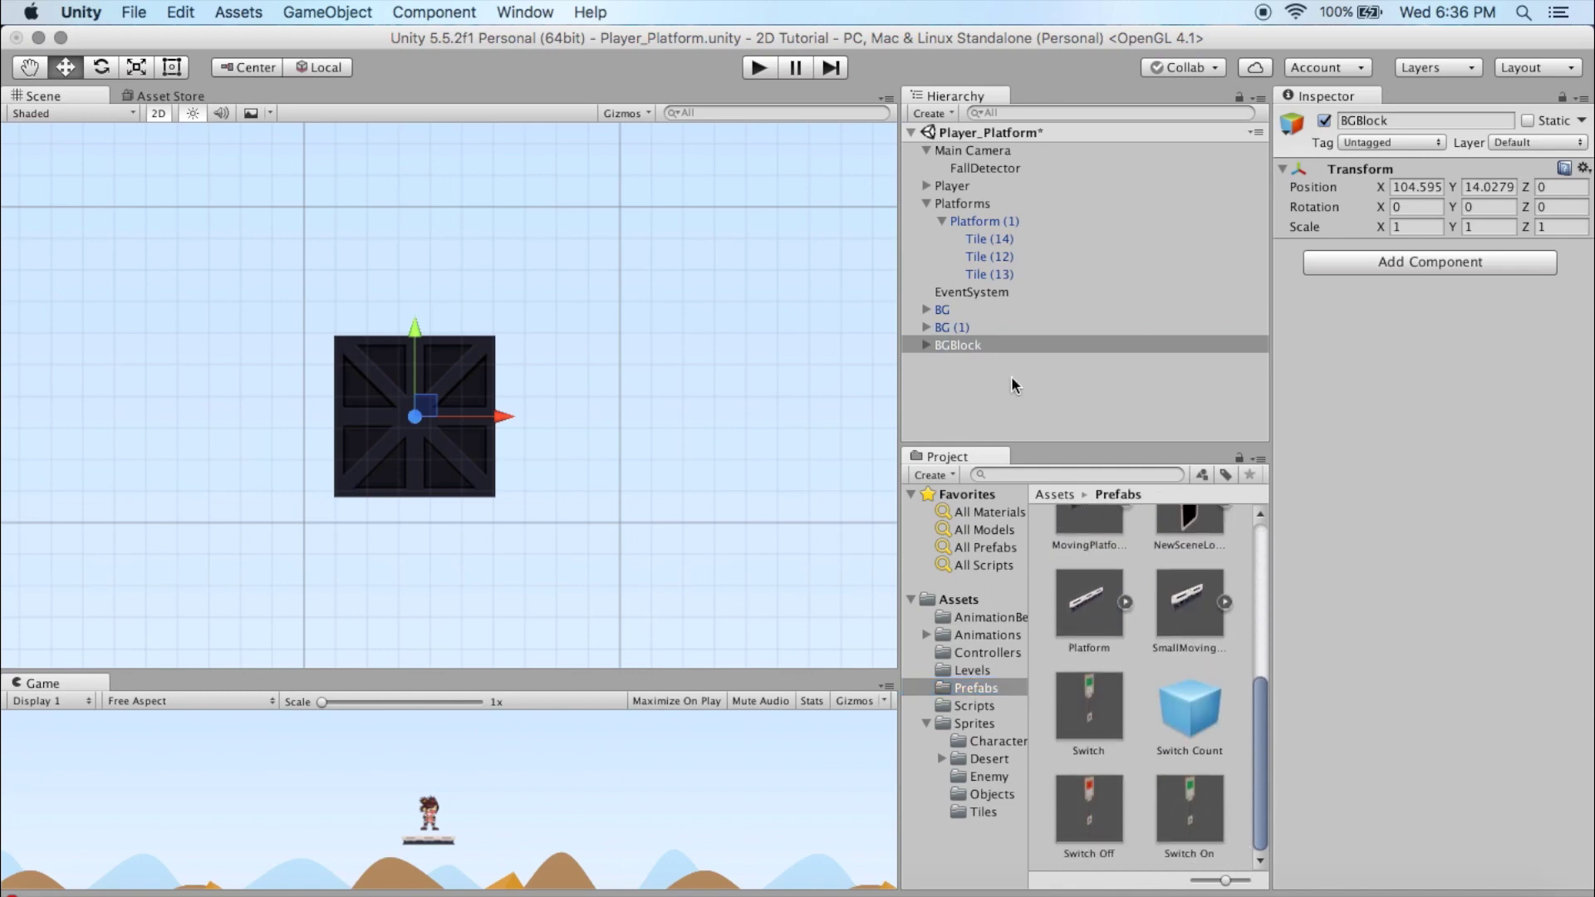
pyautogui.moveTo(951, 342); pyautogui.dragTo(1219, 666)
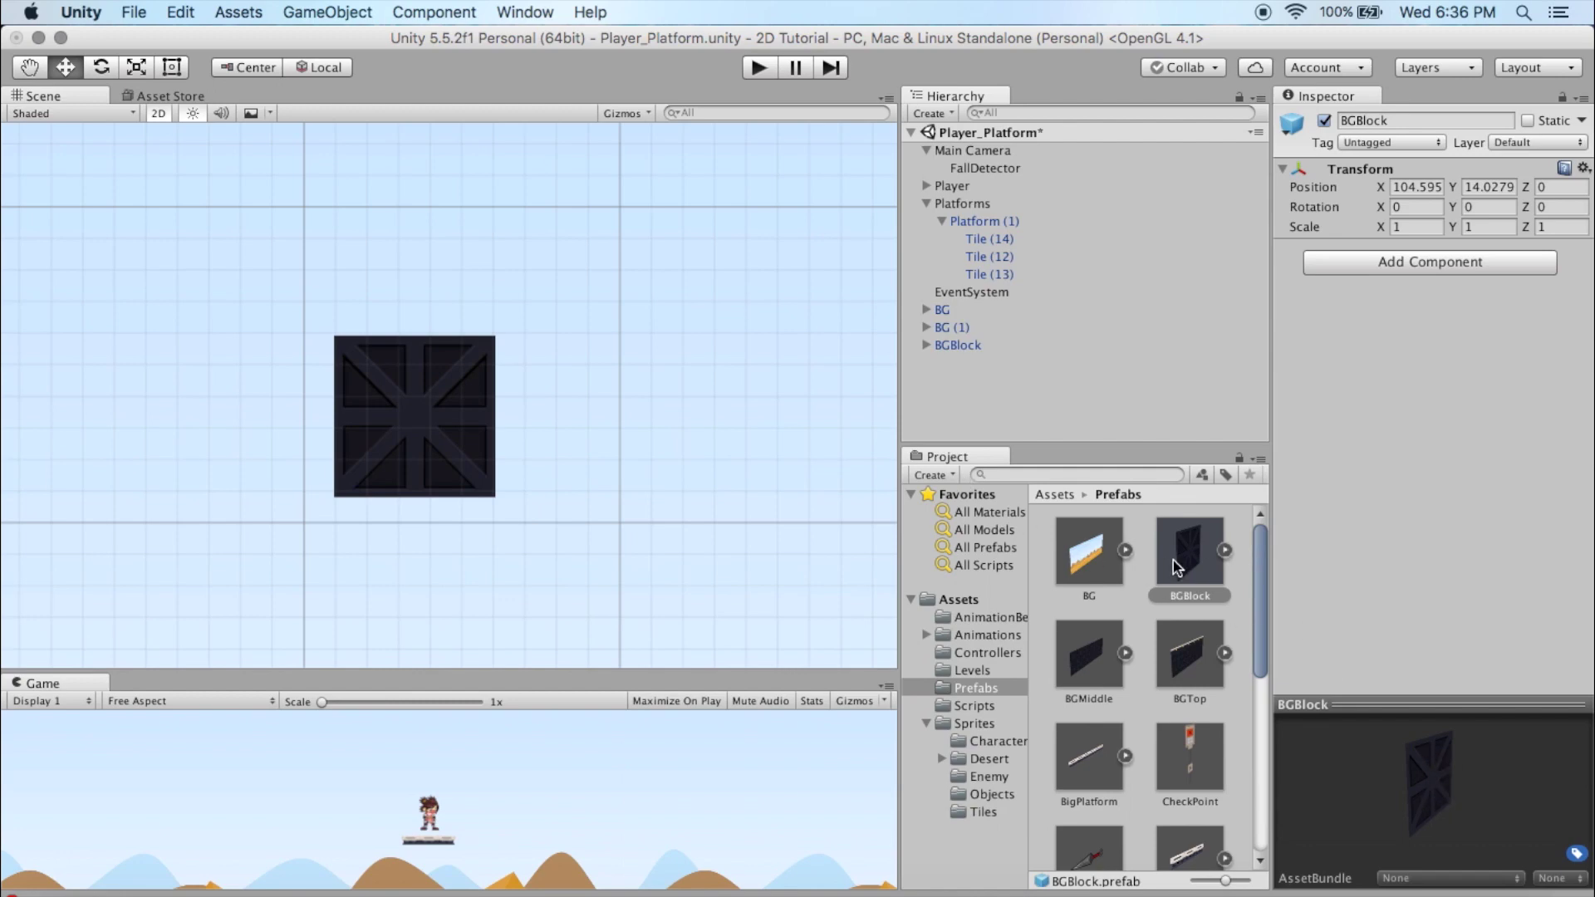
# Step: Add a second BGBlock prefab instance to the scene and place it flush beside the first, at about X 109.69
pyautogui.moveTo(1187, 561); pyautogui.dragTo(1009, 431)
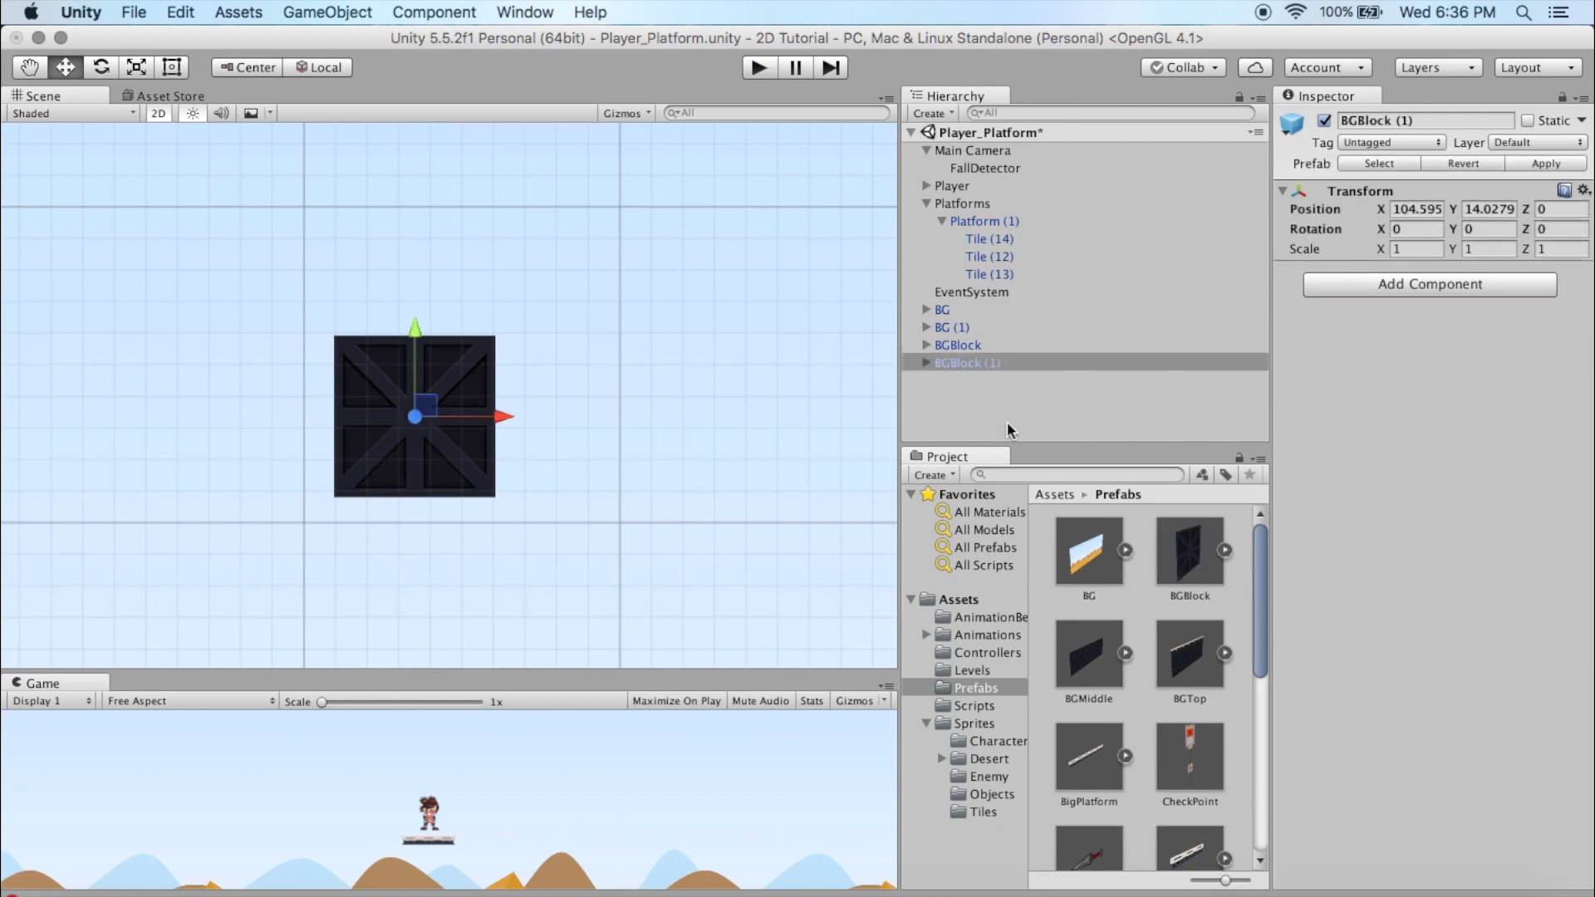
pyautogui.moveTo(471, 416); pyautogui.dragTo(642, 416)
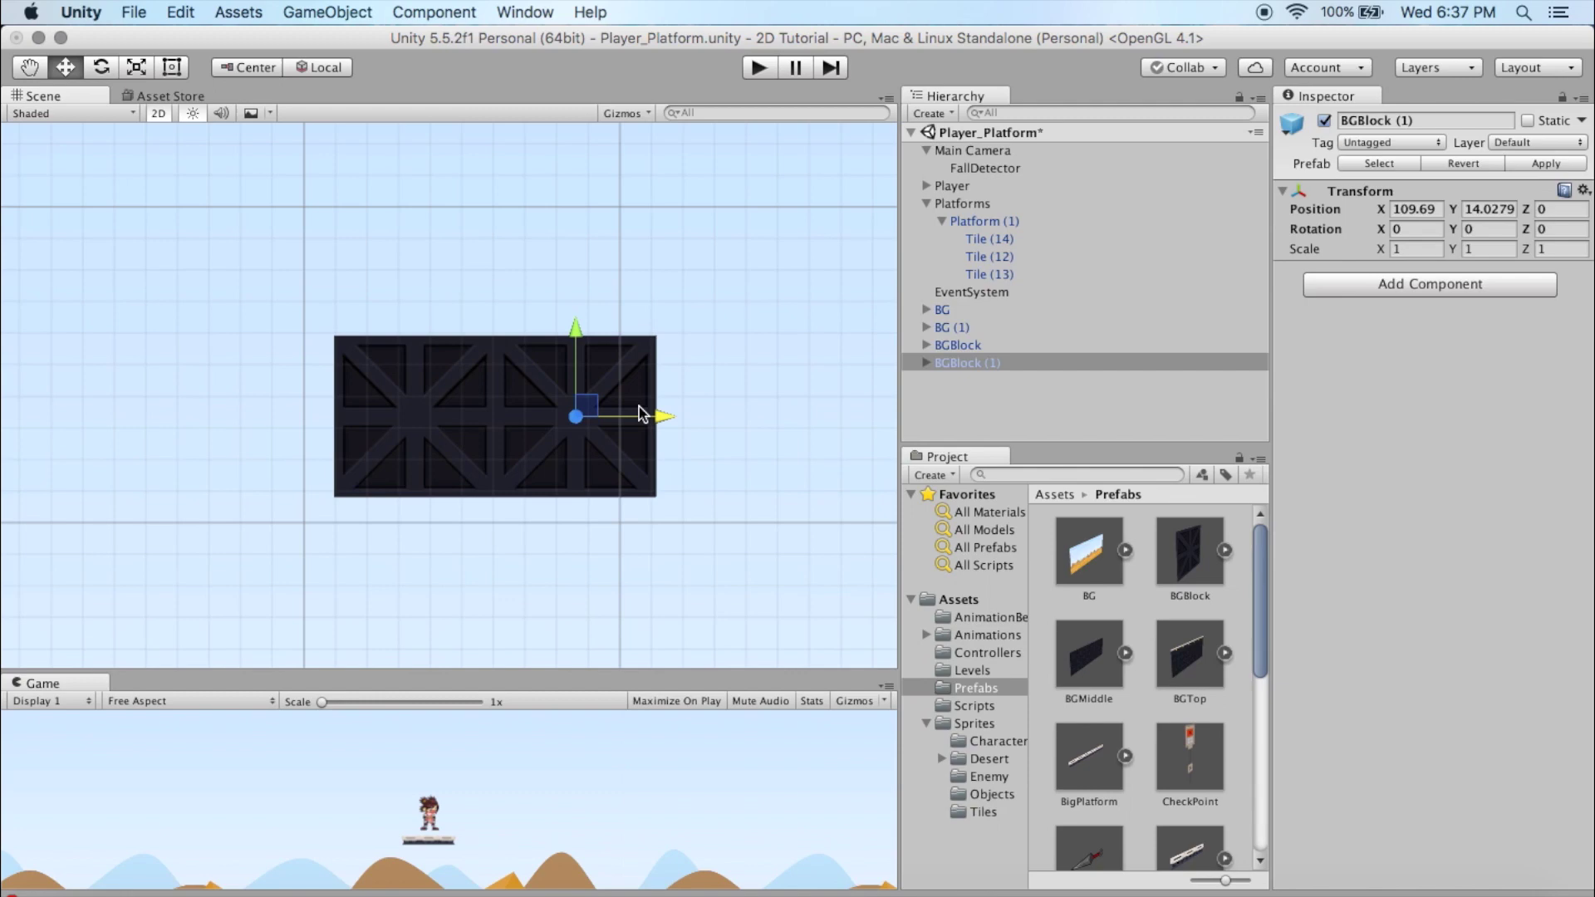
pyautogui.moveTo(658, 418)
pyautogui.mouseDown()
pyautogui.moveTo(690, 416)
pyautogui.moveTo(651, 413)
pyautogui.mouseUp()
# Step: Select Platform (1) beneath the player character and examine its Box Collider 2D and Platform Effector 2D settings, including Collider Mask
pyautogui.scroll(2, 626, 490)
pyautogui.scroll(-10, 627, 491)
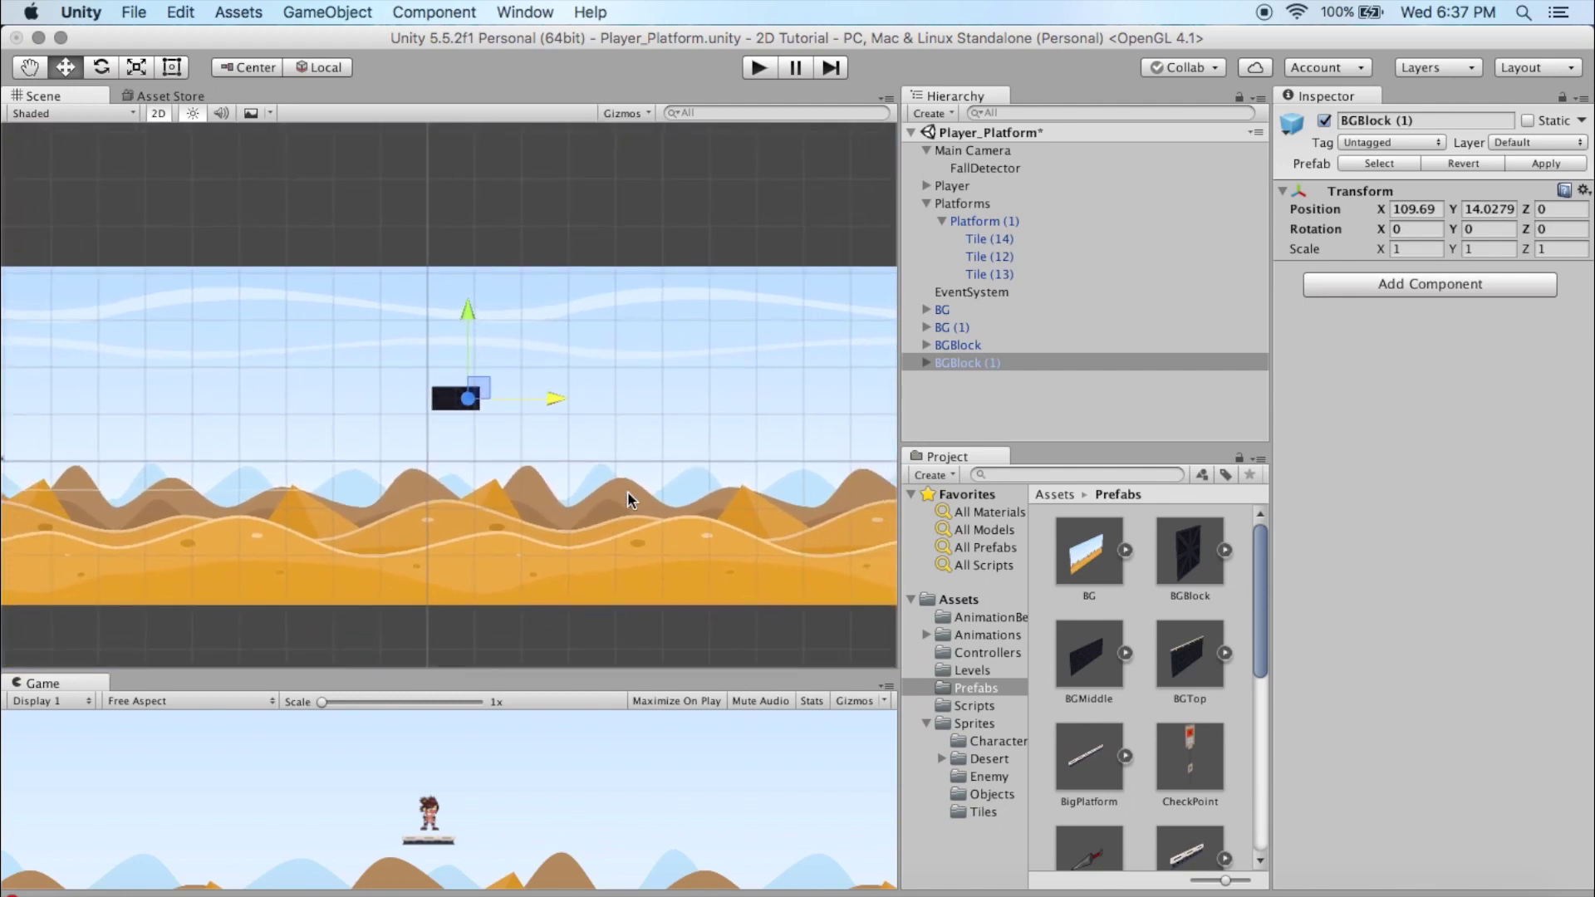
pyautogui.click(30, 70)
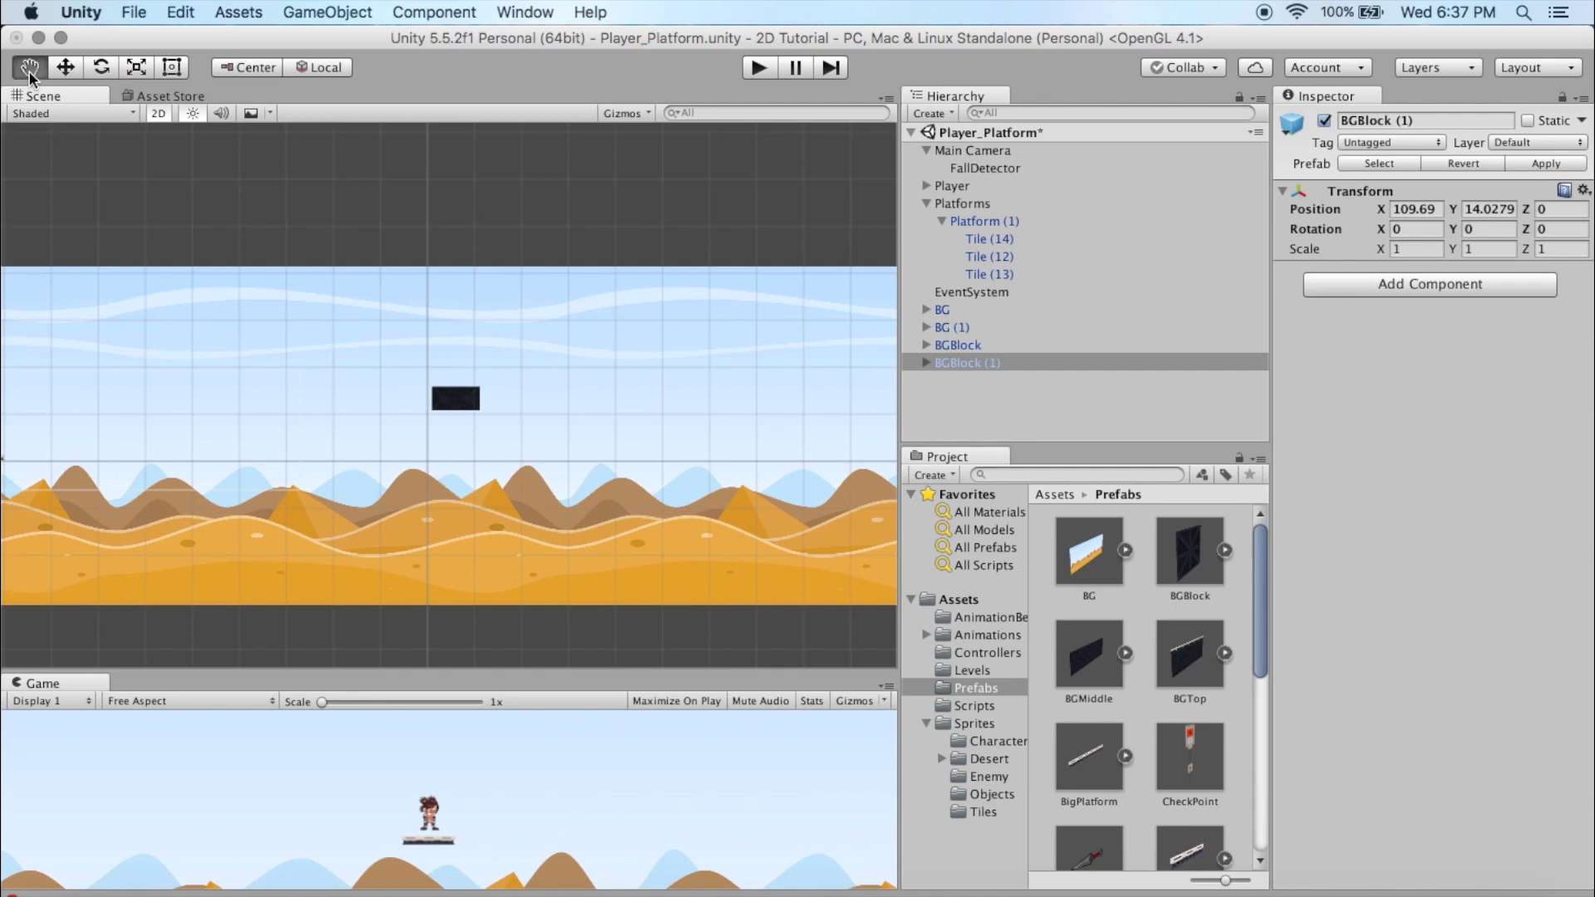
pyautogui.moveTo(149, 410); pyautogui.dragTo(659, 391)
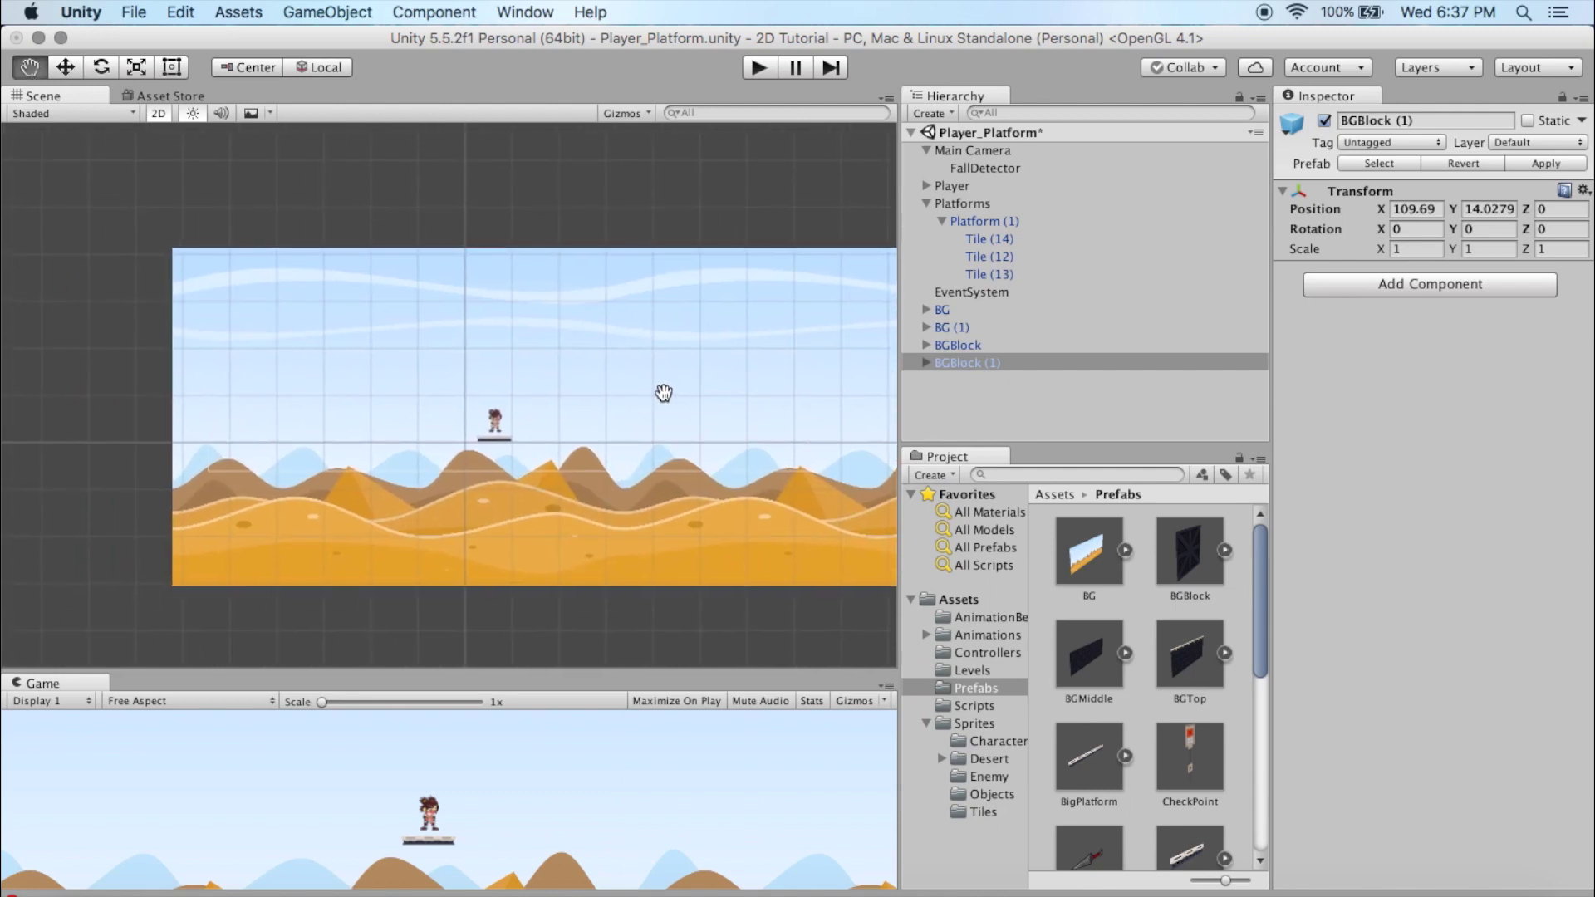
pyautogui.scroll(5, 659, 392)
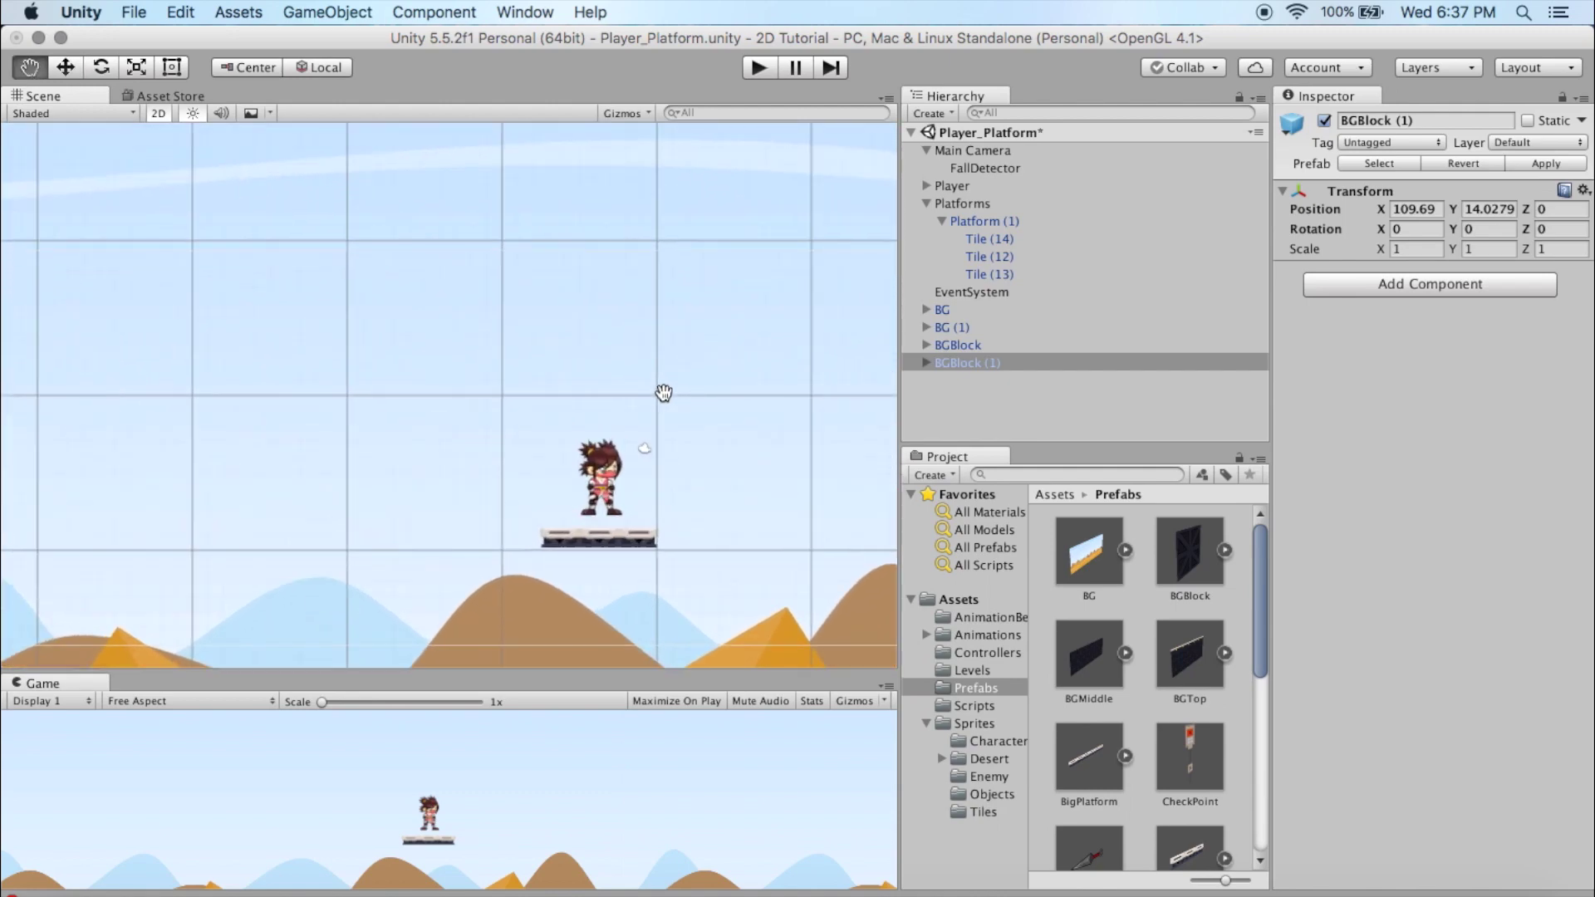
pyautogui.click(66, 69)
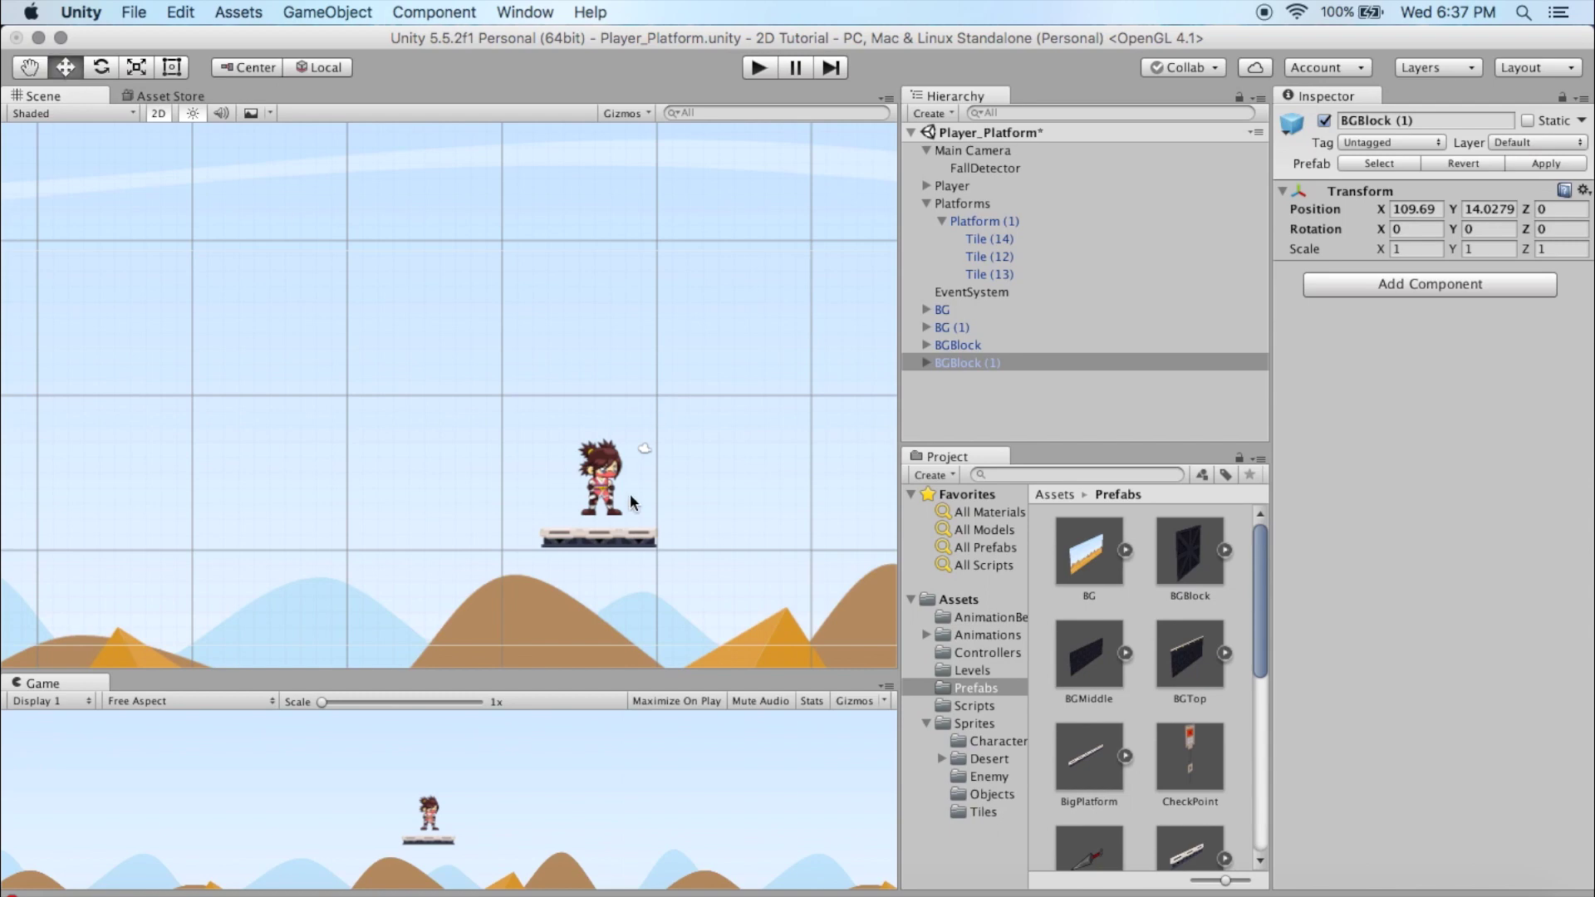
pyautogui.click(610, 538)
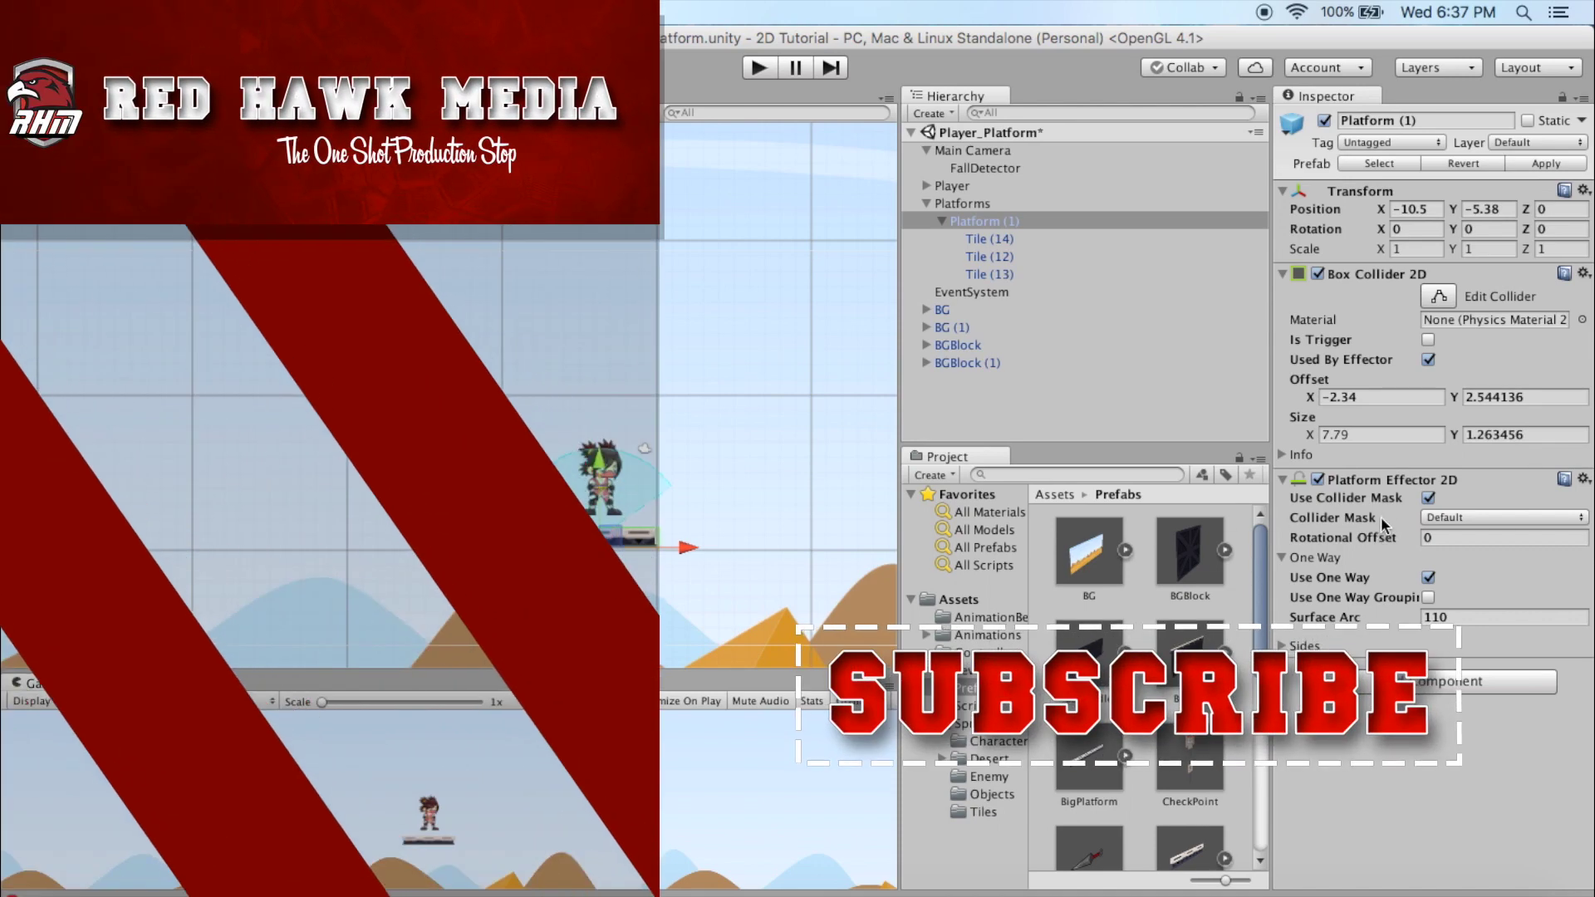
pyautogui.moveTo(1381, 521)
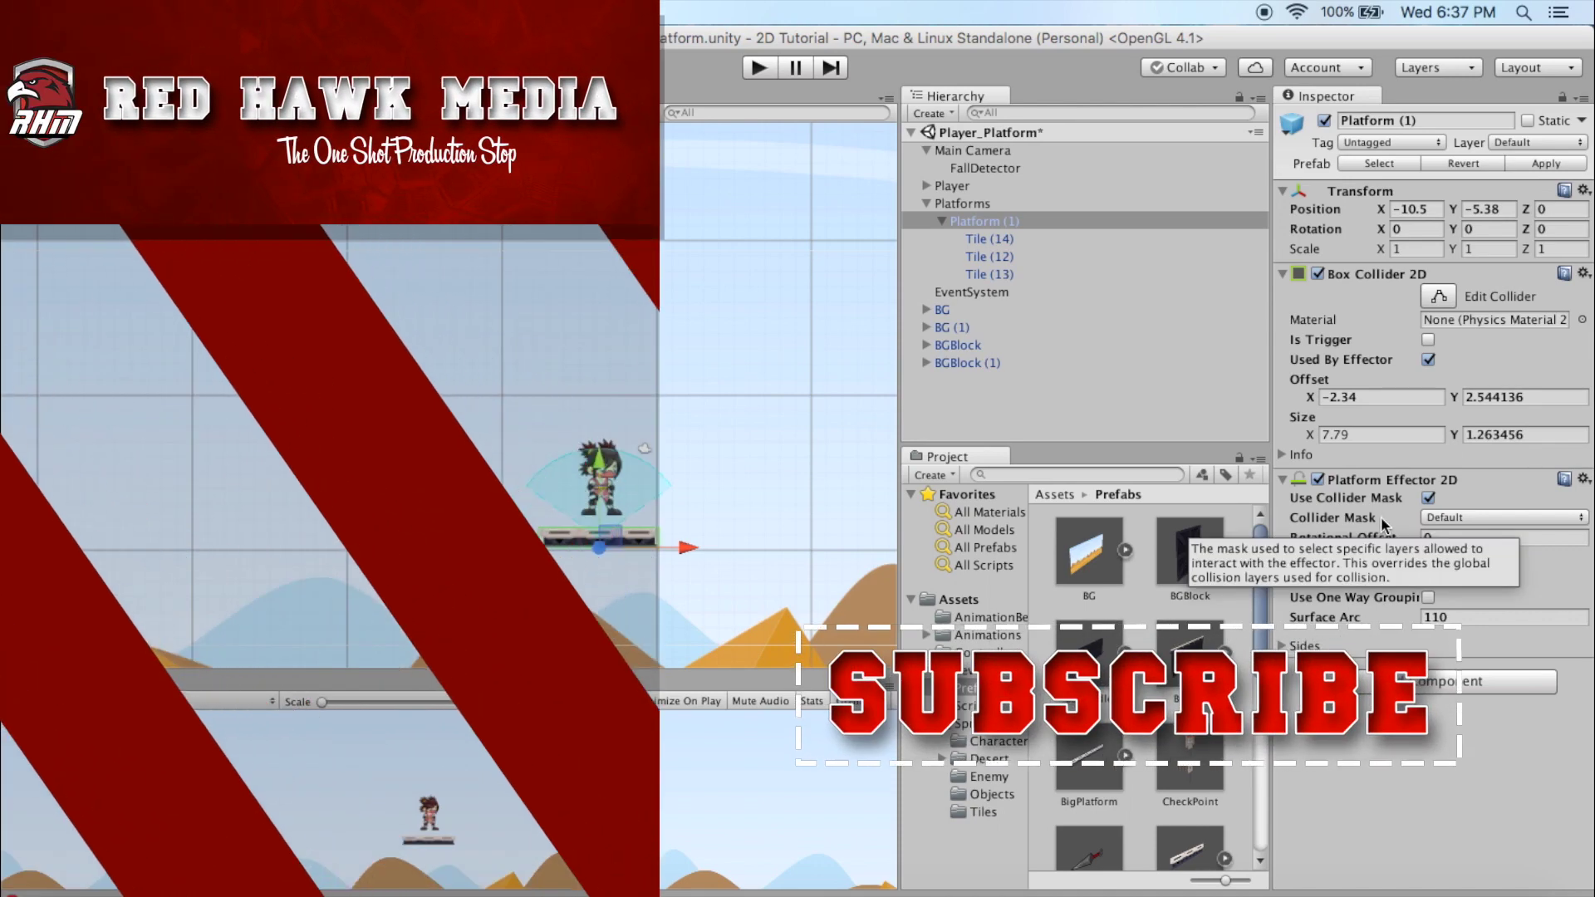